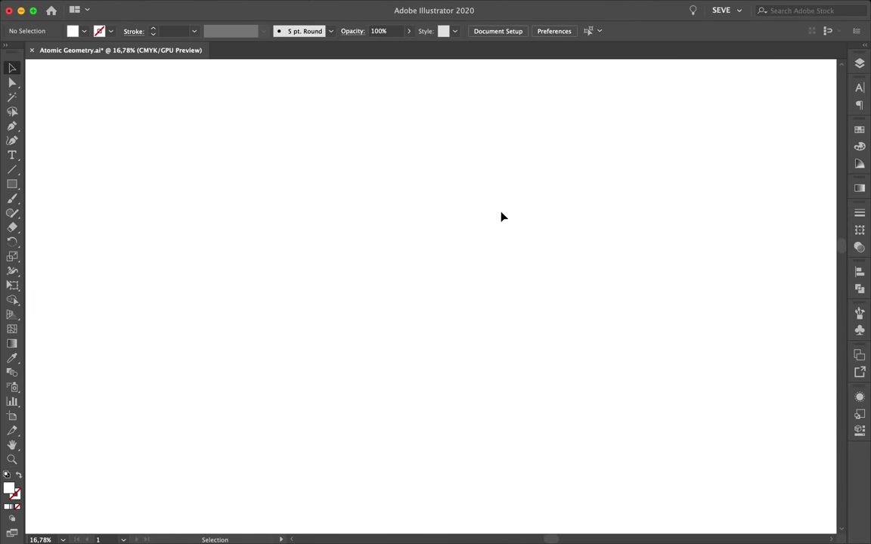
# - Draw a square 8-by-8 rectangular grid and inspect it in Outline view
pyautogui.moveTo(234, 154); pyautogui.dragTo(598, 518)
pyautogui.press('v')
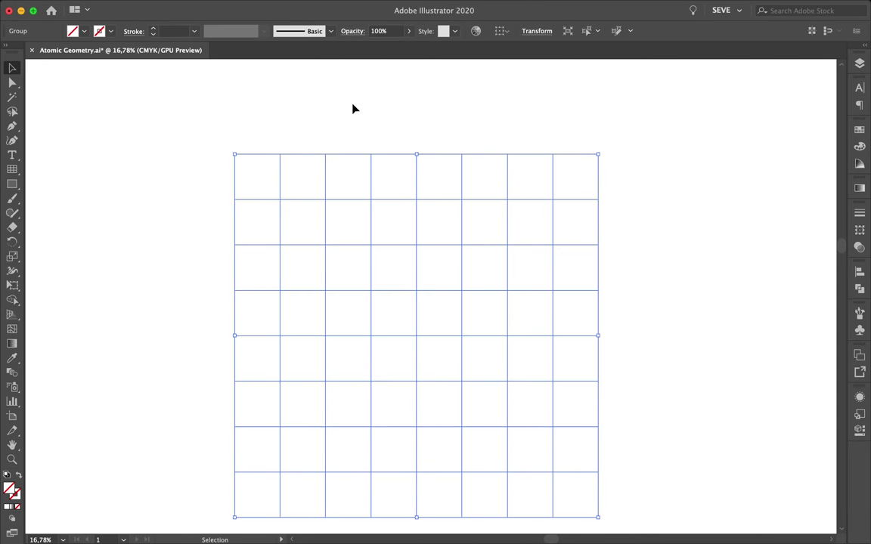
pyautogui.hotkey('ctrl', 'y')
pyautogui.scroll(-3, 409, 333)
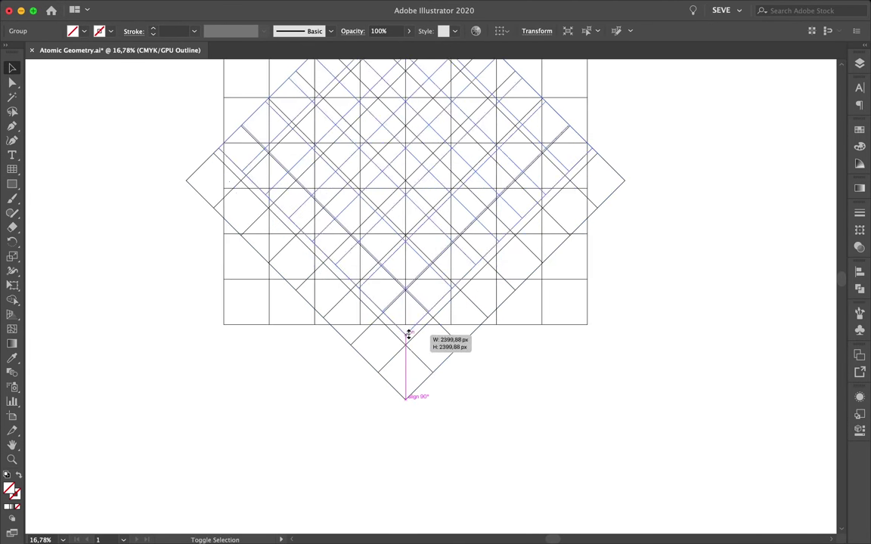
pyautogui.scroll(5, 400, 385)
pyautogui.scroll(2, 401, 390)
pyautogui.scroll(-8, 400, 388)
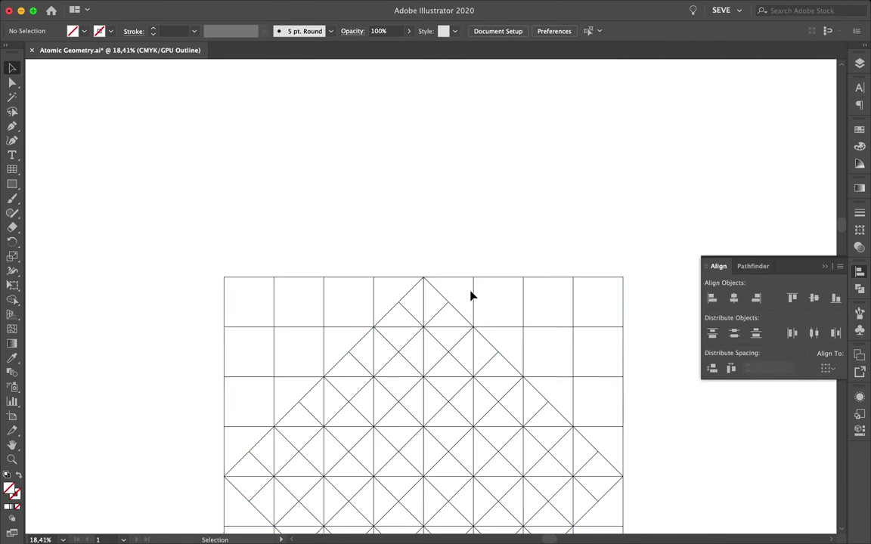
pyautogui.scroll(-3, 473, 295)
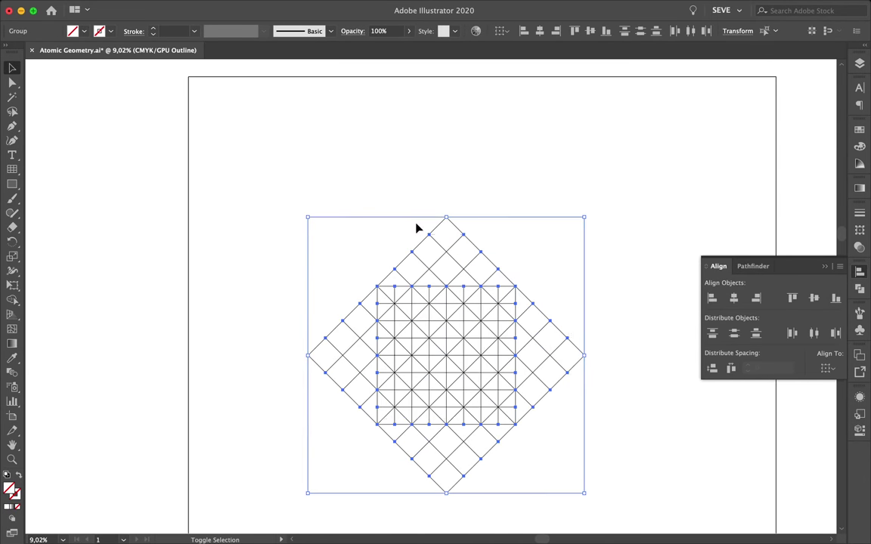
pyautogui.scroll(4, 457, 264)
pyautogui.scroll(-3, 457, 264)
pyautogui.scroll(5, 361, 299)
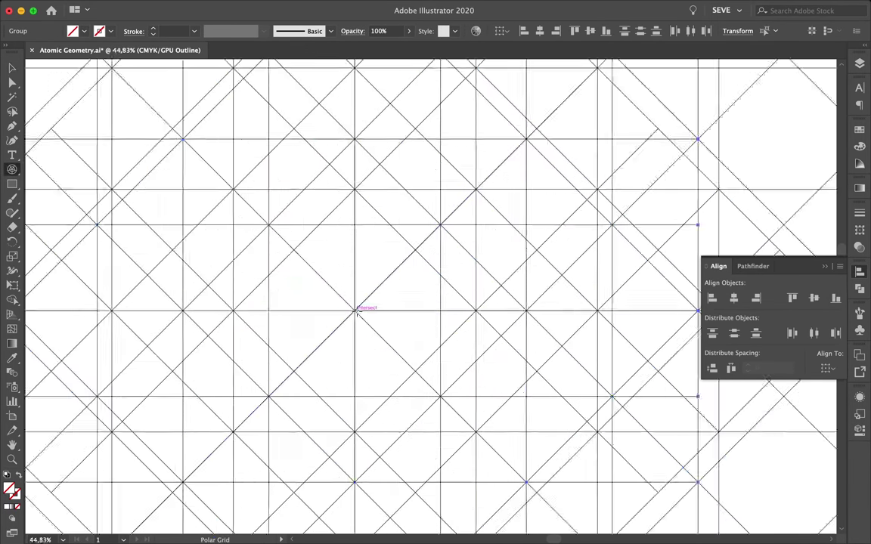
pyautogui.scroll(-4, 219, 165)
# - Draw a polar grid of concentric circles from the grid centre
pyautogui.click(626, 271)
pyautogui.moveTo(352, 310); pyautogui.dragTo(539, 513)
pyautogui.press('v')
pyautogui.scroll(-2, 486, 260)
# - Place a duplicate of the grid group up-left and switch to the Shape Builder tool
pyautogui.moveTo(404, 295); pyautogui.dragTo(110, 186)
pyautogui.scroll(5, 65, 142)
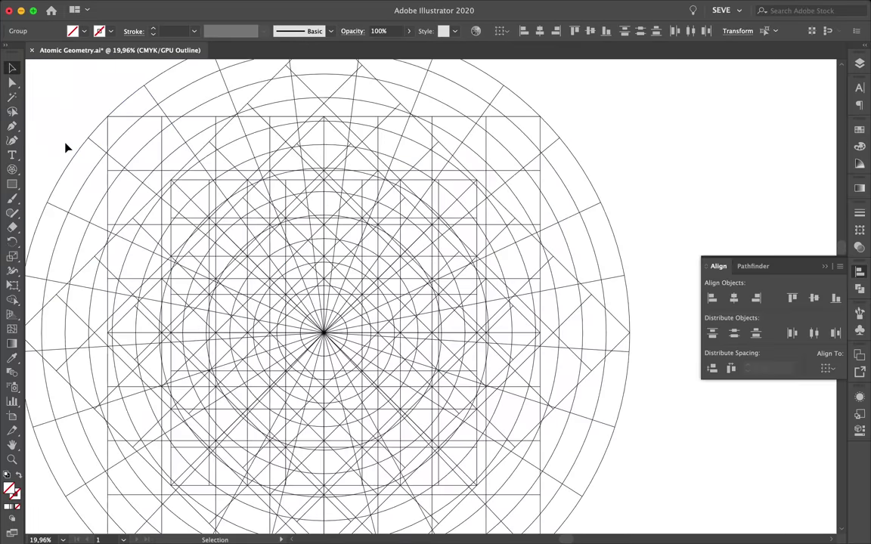
pyautogui.scroll(-4, 98, 140)
pyautogui.scroll(3, 106, 155)
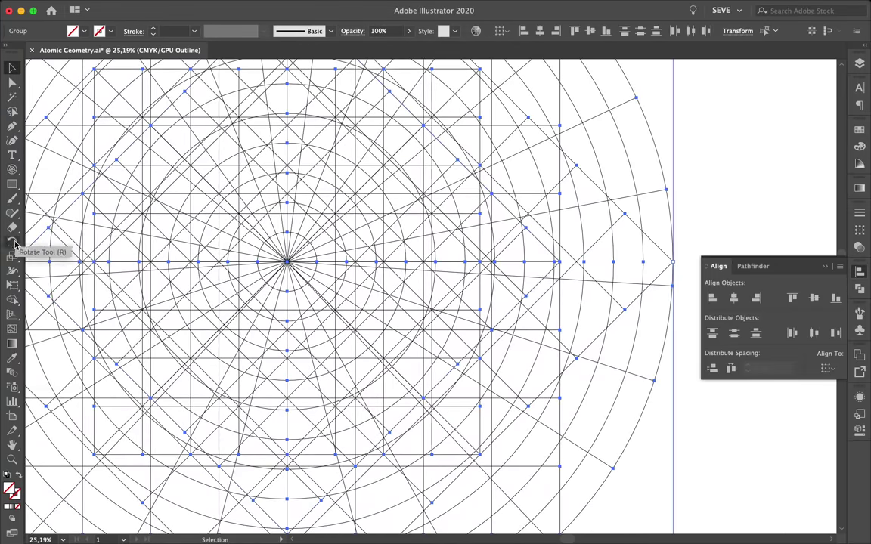
pyautogui.click(13, 285)
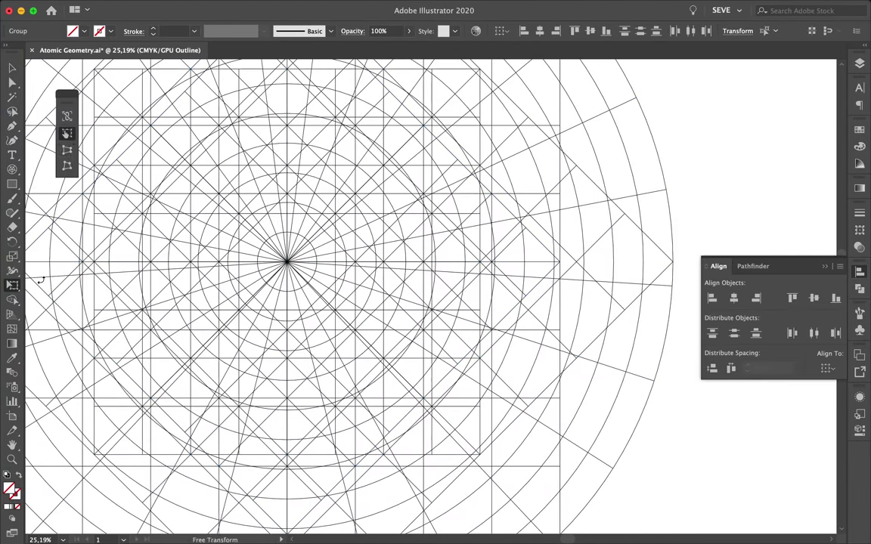
pyautogui.click(12, 300)
pyautogui.scroll(-2, 33, 297)
# - Merge the wedges above, right of and left of the central circle
pyautogui.scroll(5, 225, 285)
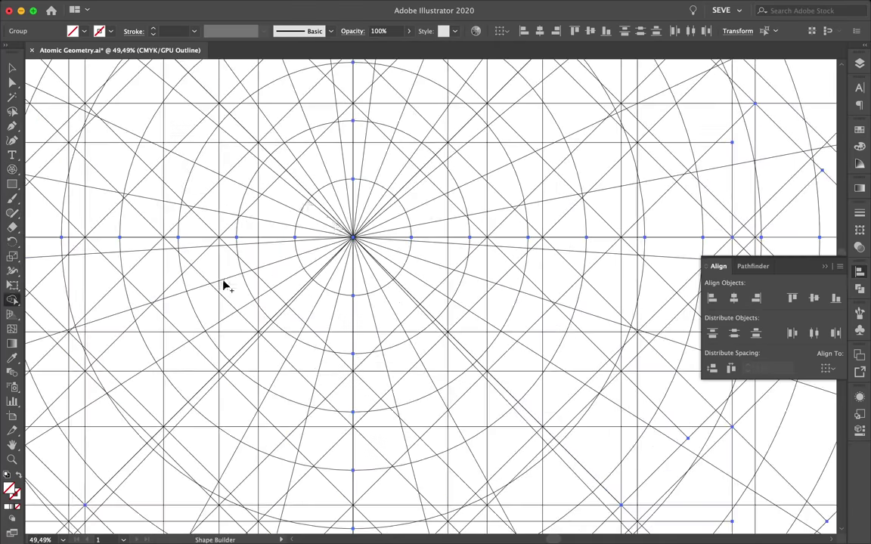
pyautogui.moveTo(302, 212); pyautogui.dragTo(381, 196)
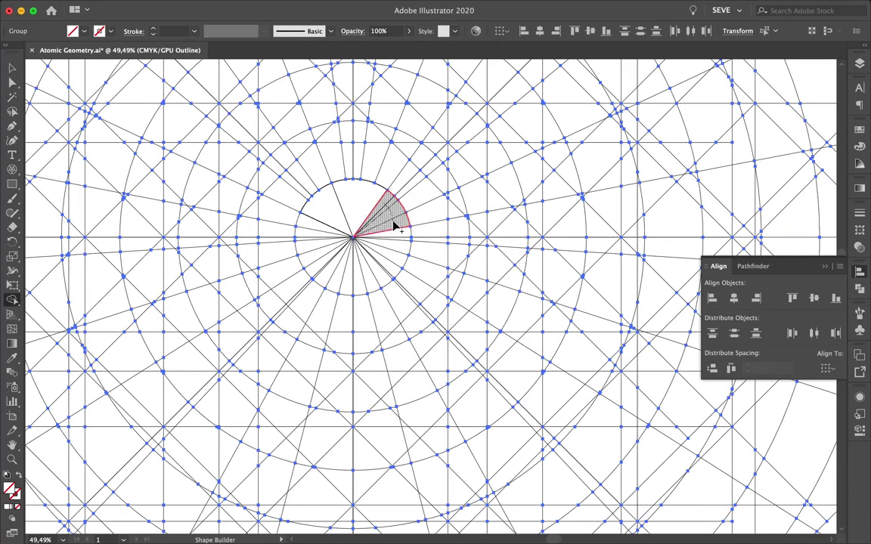
pyautogui.click(393, 225)
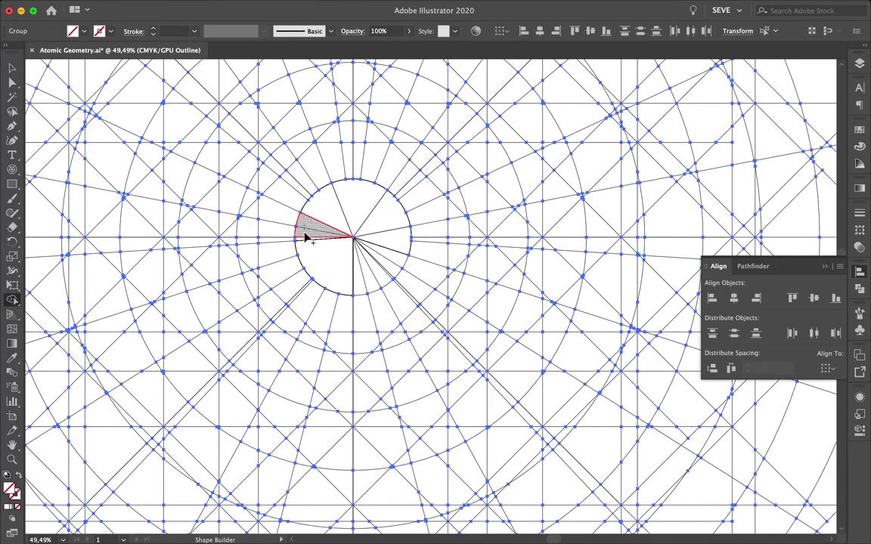
pyautogui.click(306, 238)
pyautogui.click(357, 272)
pyautogui.click(412, 250)
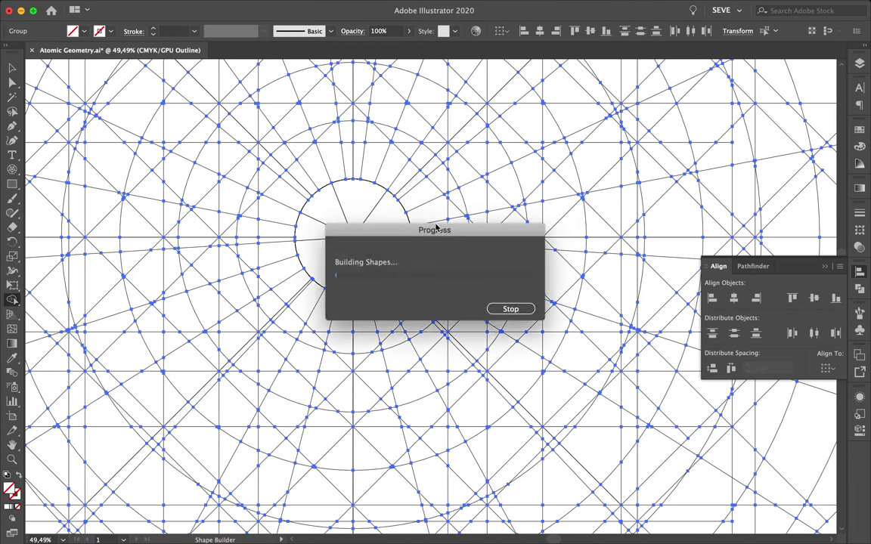
pyautogui.scroll(-2, 412, 288)
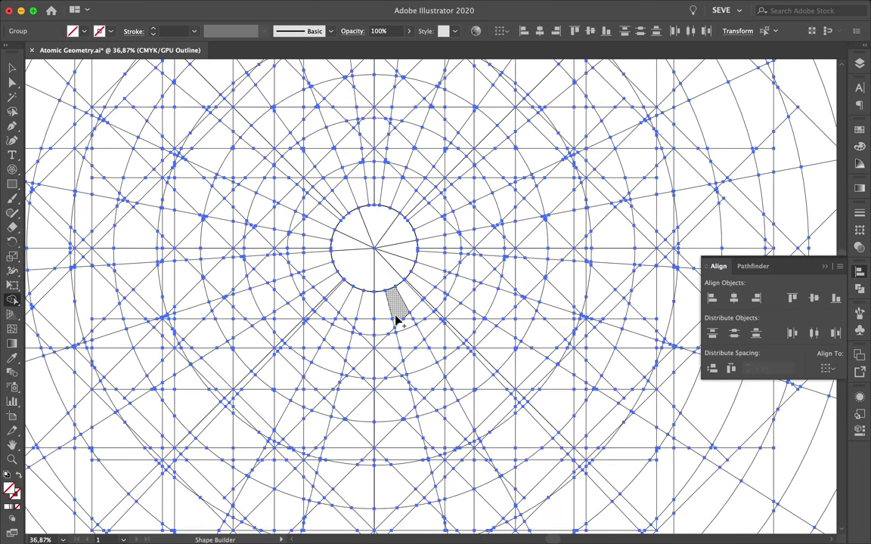
pyautogui.click(314, 258)
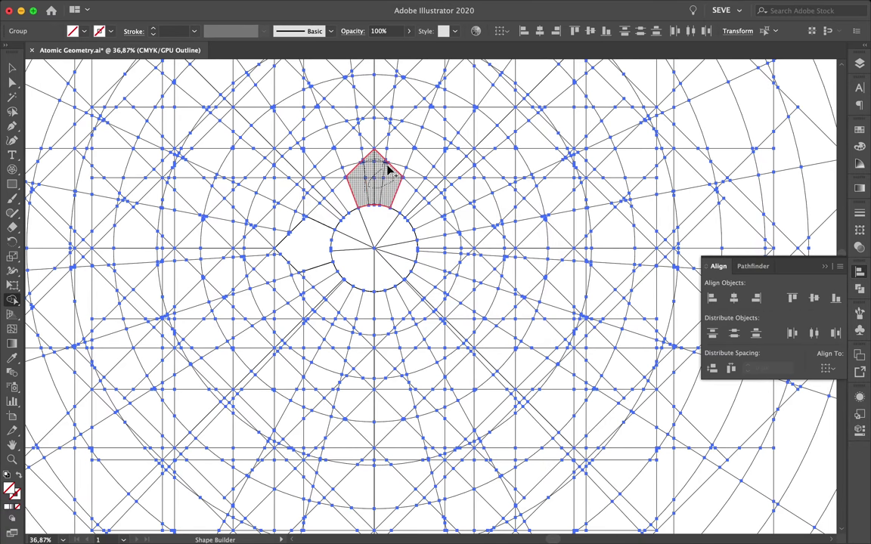
# - Merge the pentagon cells above the circle and the regions on either side
pyautogui.click(387, 171)
pyautogui.moveTo(468, 250); pyautogui.dragTo(432, 241)
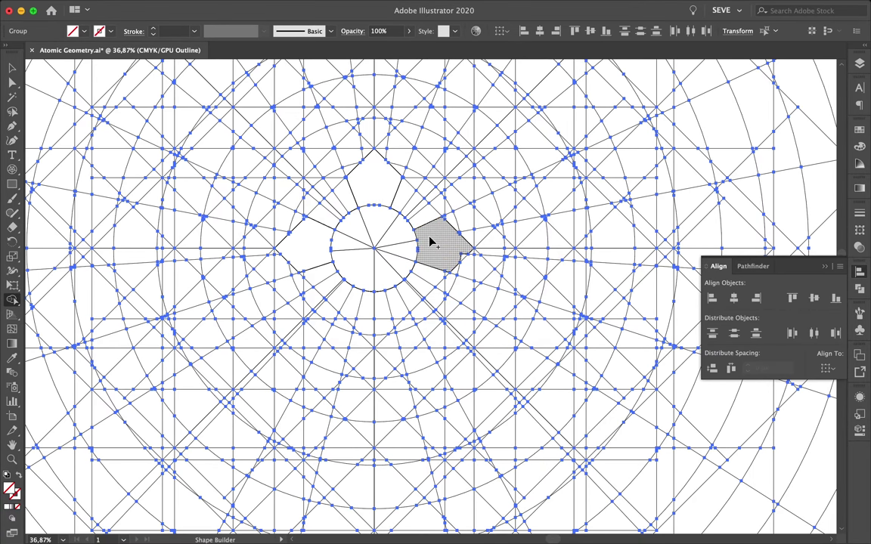
pyautogui.click(309, 277)
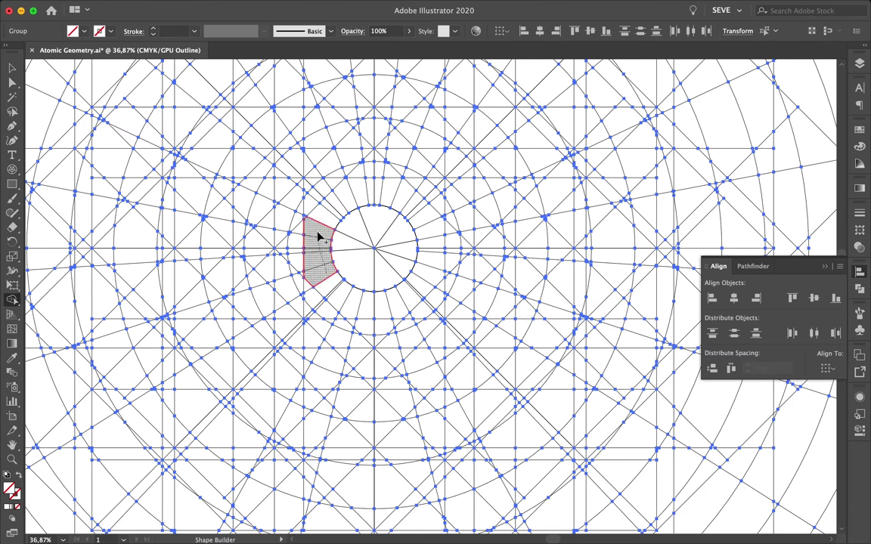
pyautogui.click(318, 296)
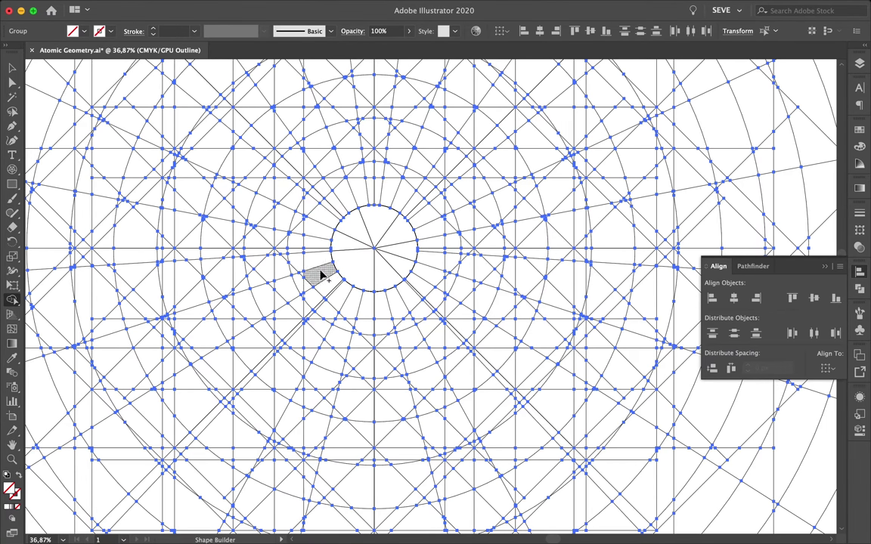
pyautogui.moveTo(321, 277)
pyautogui.mouseDown()
pyautogui.moveTo(317, 234)
pyautogui.moveTo(299, 252)
pyautogui.mouseUp()
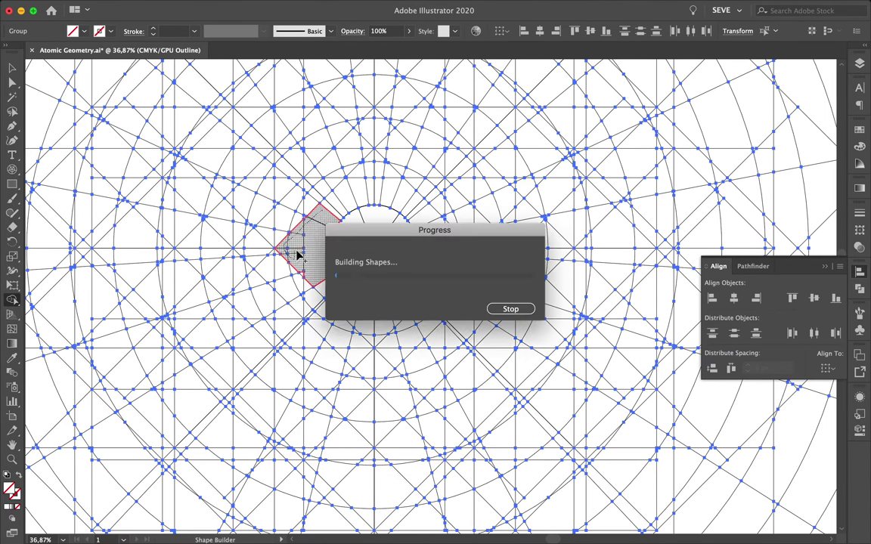
pyautogui.click(313, 276)
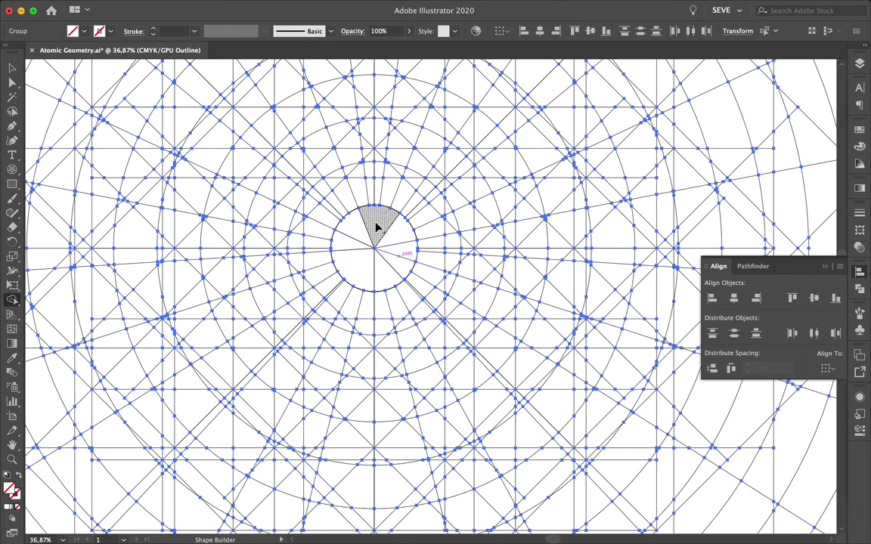
# - Join the cells above and below the circle into pointed pentagons, plus the side regions
pyautogui.moveTo(384, 166); pyautogui.dragTo(381, 178)
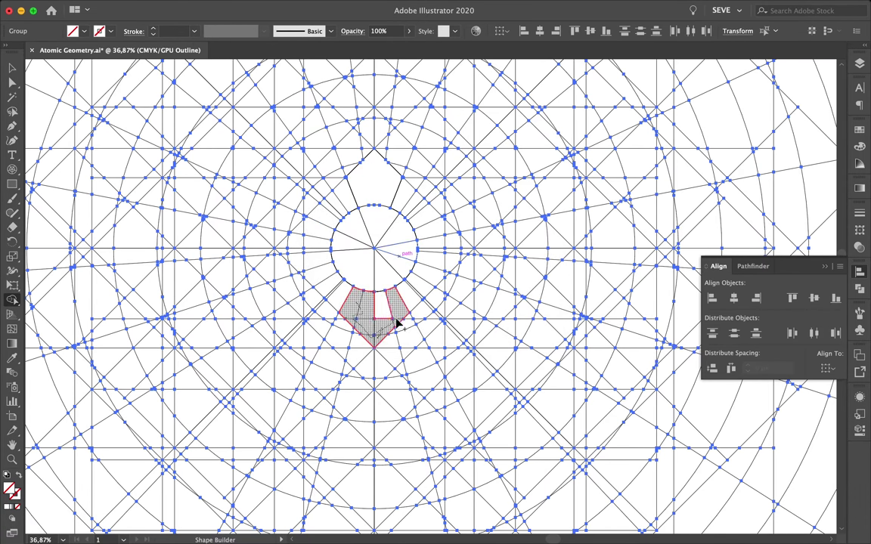
pyautogui.moveTo(397, 324); pyautogui.dragTo(384, 319)
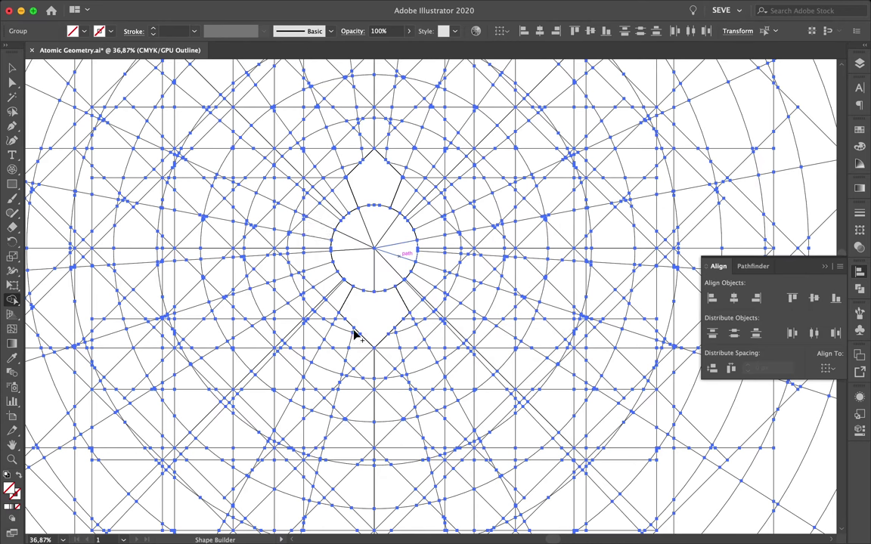
pyautogui.moveTo(308, 299); pyautogui.dragTo(306, 297)
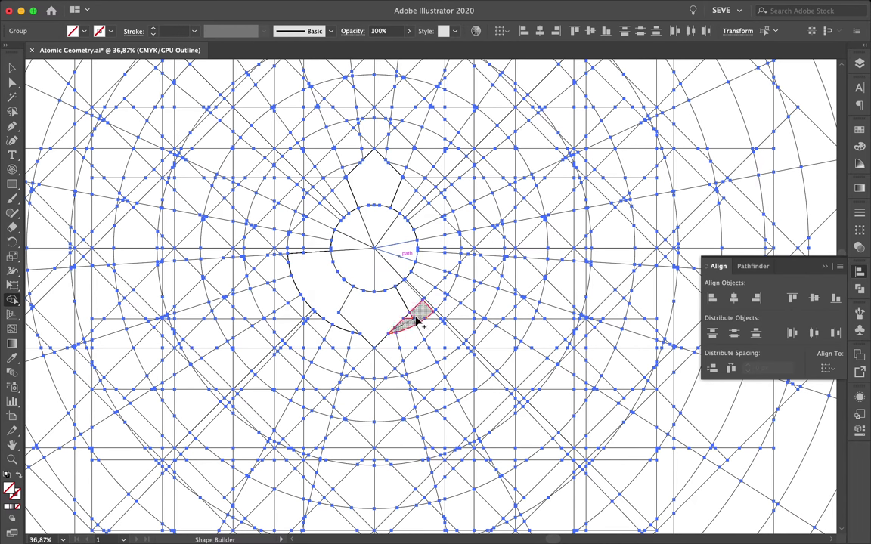
pyautogui.moveTo(446, 284); pyautogui.dragTo(447, 285)
pyautogui.moveTo(297, 252); pyautogui.dragTo(317, 220)
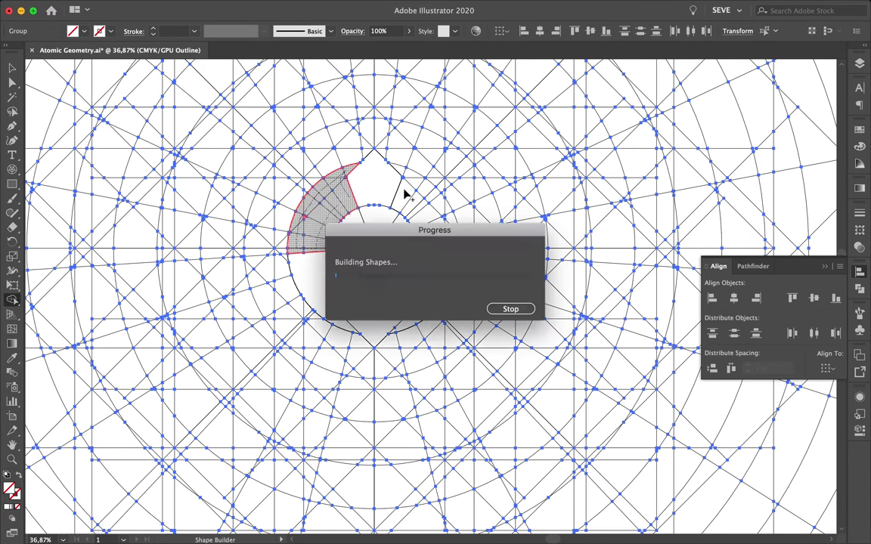
pyautogui.moveTo(451, 232); pyautogui.dragTo(452, 235)
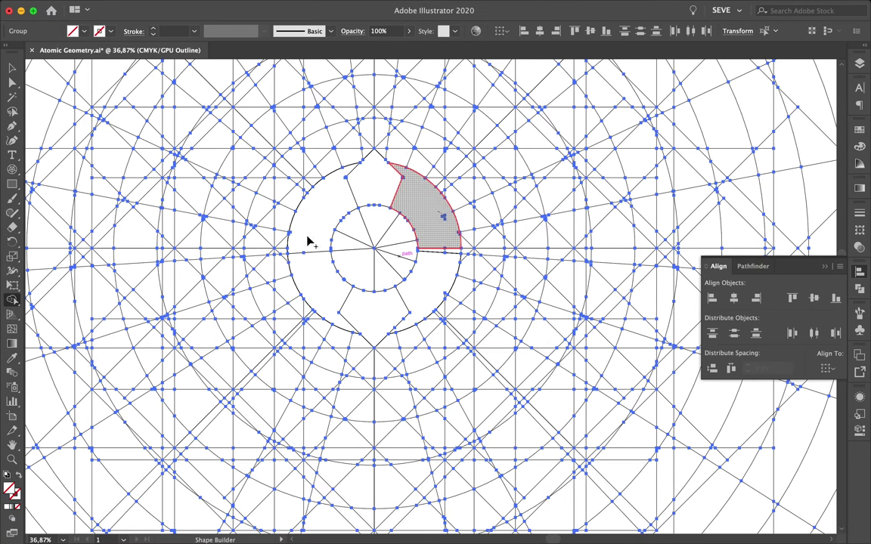
# - Merge the leftover cells: beside the top point, thin side segments, top cusp, below the ring
pyautogui.click(316, 228)
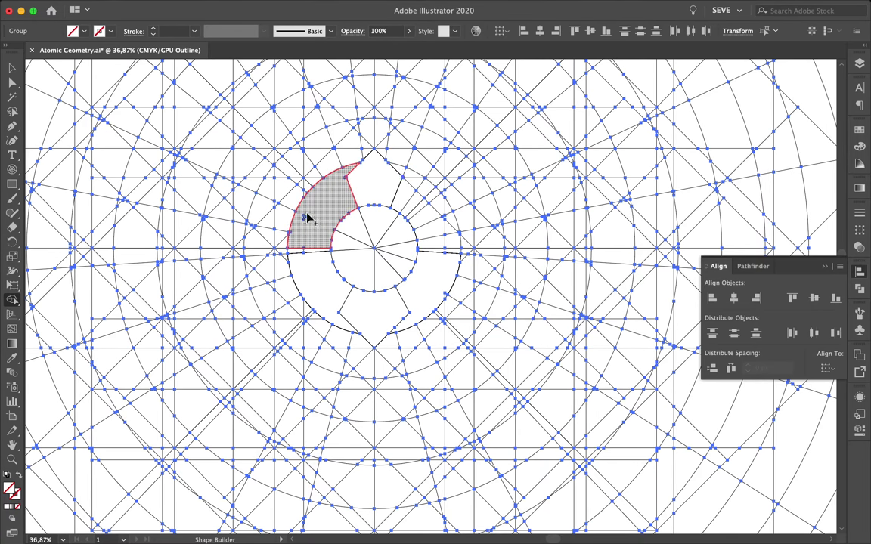
pyautogui.click(407, 188)
pyautogui.moveTo(310, 253); pyautogui.dragTo(200, 250)
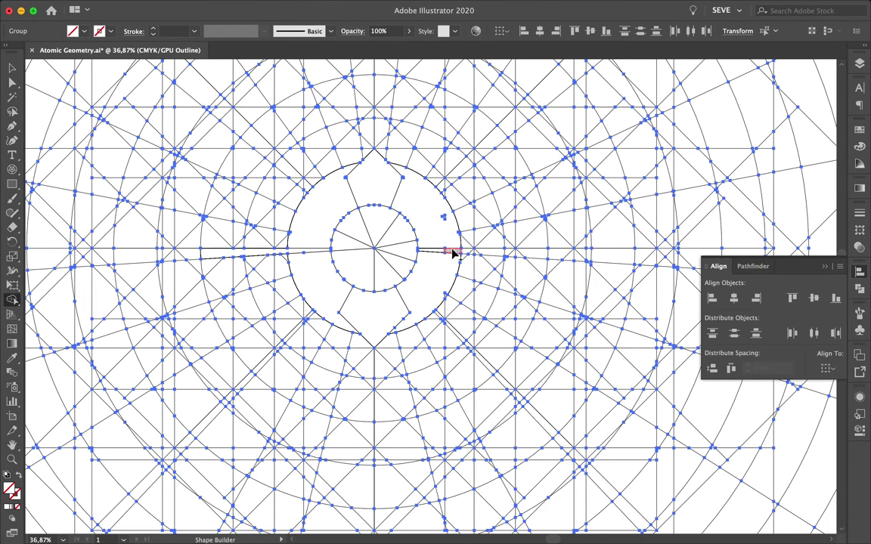
pyautogui.click(534, 257)
pyautogui.click(372, 151)
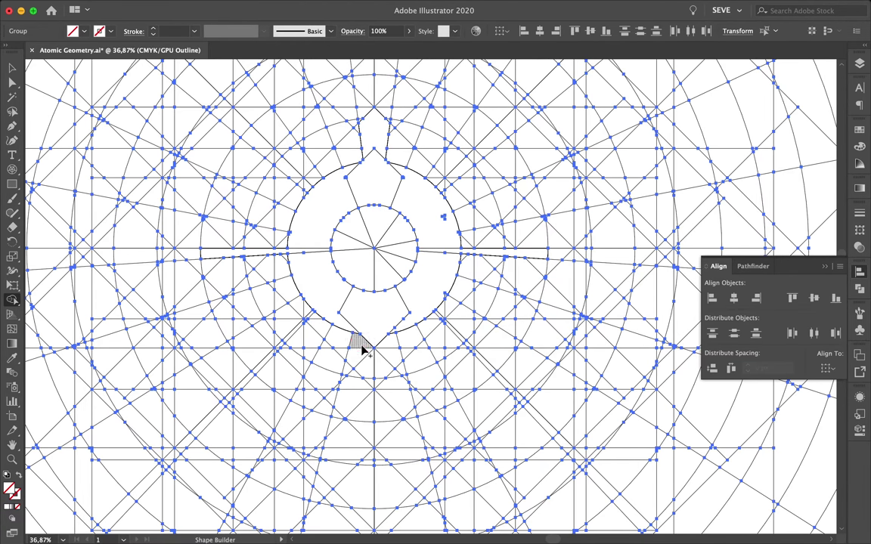
pyautogui.click(384, 372)
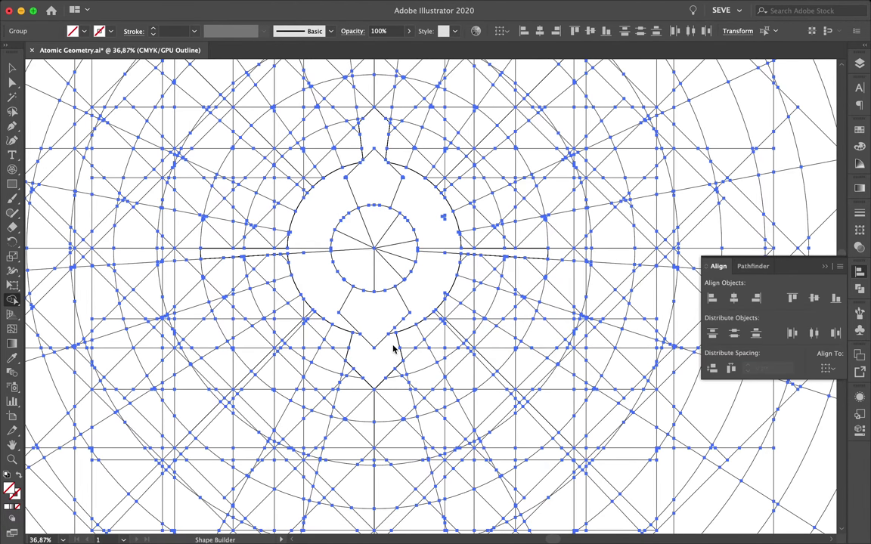
# - Merge the lower-left cell, the long strip below the ring and the upper-left chevron
pyautogui.click(330, 346)
pyautogui.moveTo(443, 393); pyautogui.dragTo(447, 389)
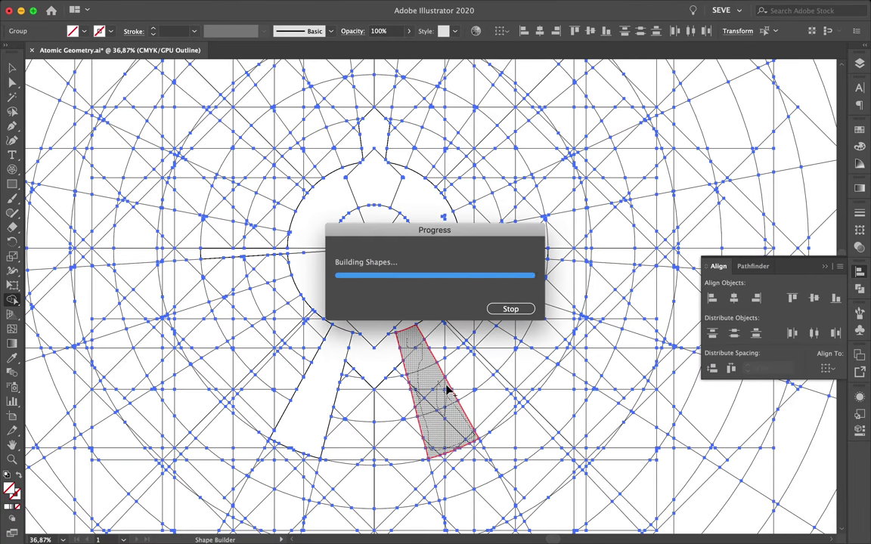
pyautogui.scroll(5, 266, 142)
pyautogui.scroll(3, 274, 155)
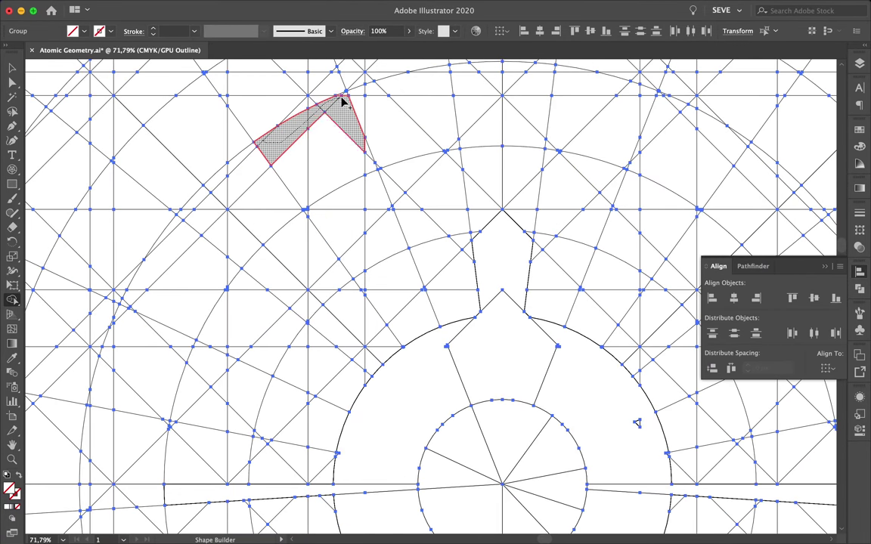
pyautogui.moveTo(343, 97)
pyautogui.mouseDown()
pyautogui.moveTo(352, 268)
pyautogui.moveTo(457, 183)
pyautogui.mouseUp()
pyautogui.scroll(-3, 541, 266)
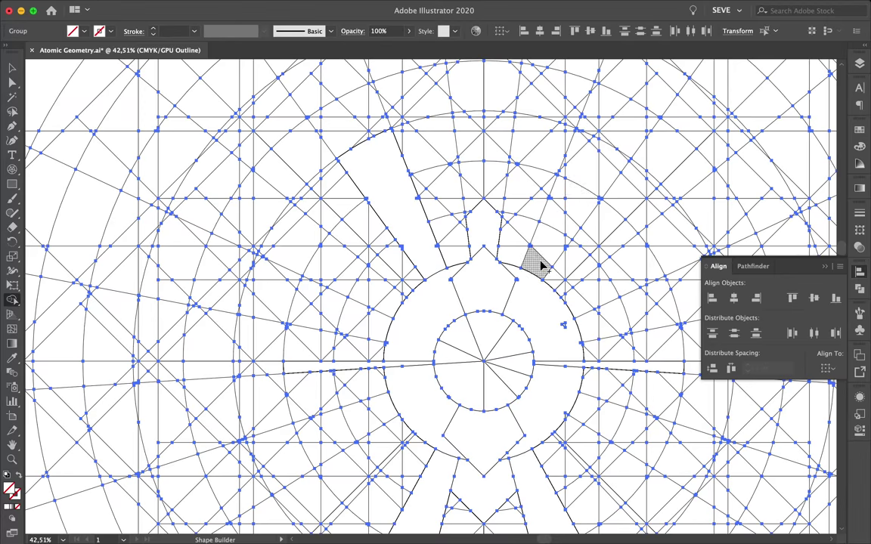
# - Merge the upper-right wedge, the wedge left of the ring and pieces right of it
pyautogui.click(552, 234)
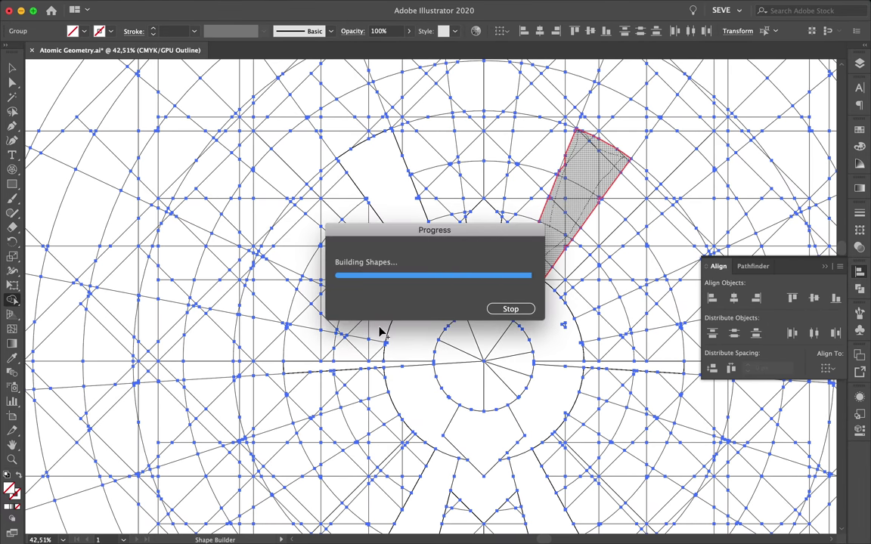
pyautogui.click(344, 310)
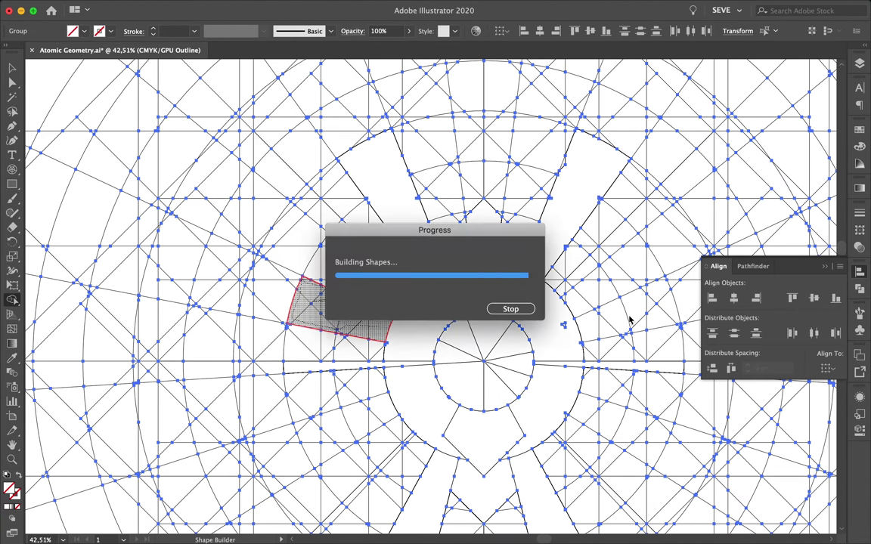
pyautogui.moveTo(587, 331); pyautogui.dragTo(535, 331)
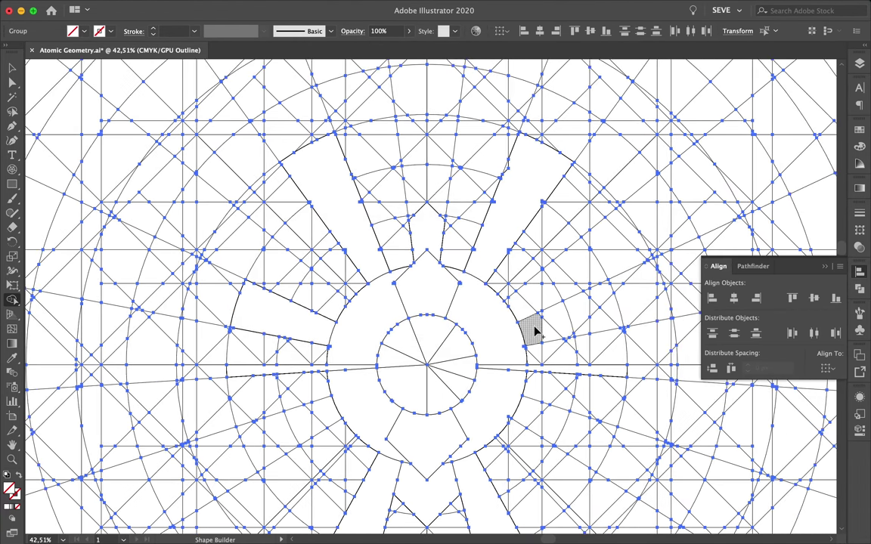
pyautogui.moveTo(610, 290); pyautogui.dragTo(593, 310)
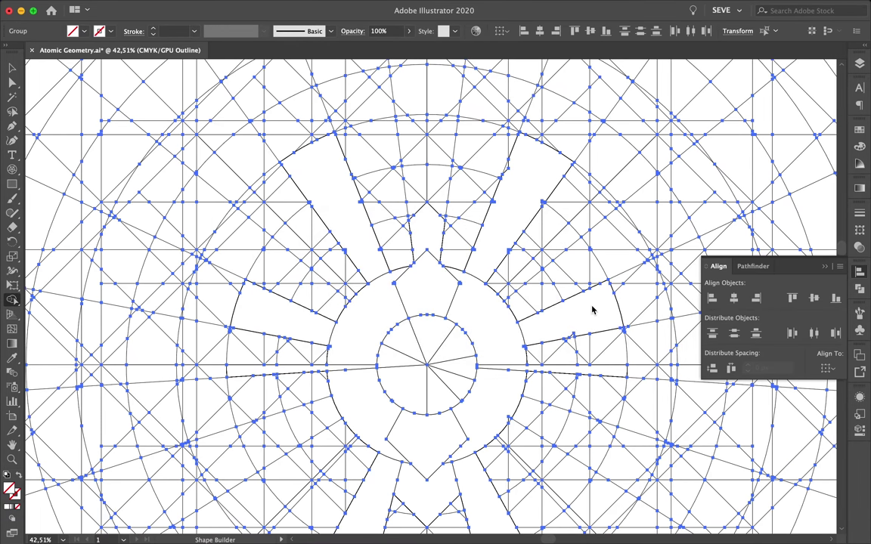
pyautogui.click(593, 308)
# - Merge the lower-left ray, lower-right regions, the wedge left of centre and a remaining strip
pyautogui.click(277, 448)
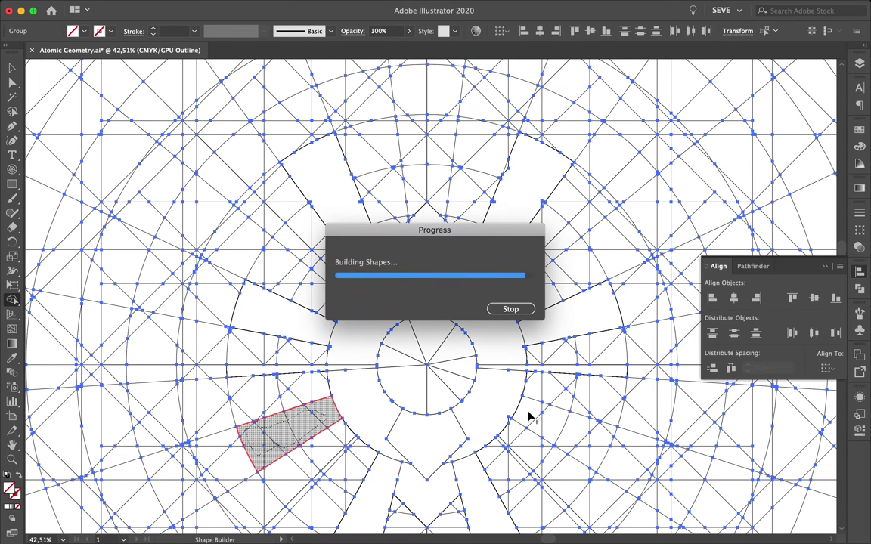
pyautogui.click(506, 431)
pyautogui.click(505, 440)
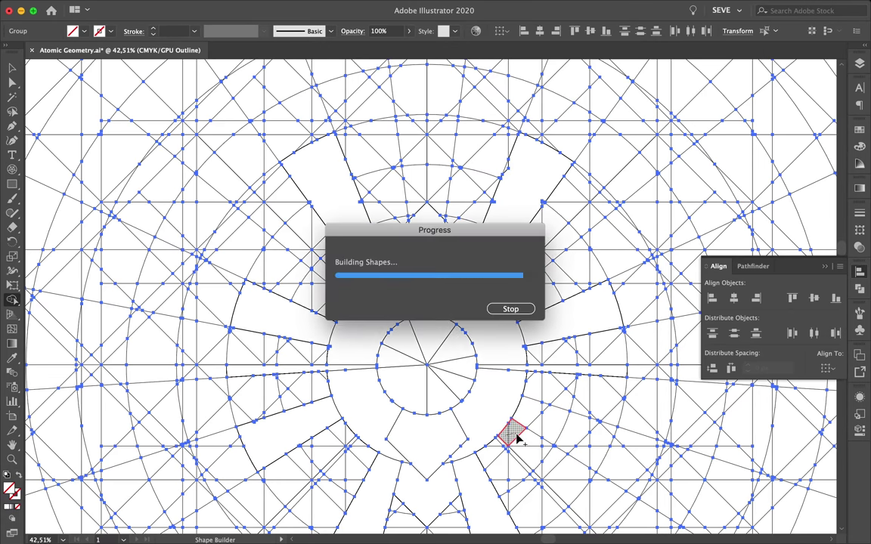
pyautogui.moveTo(612, 437); pyautogui.dragTo(552, 439)
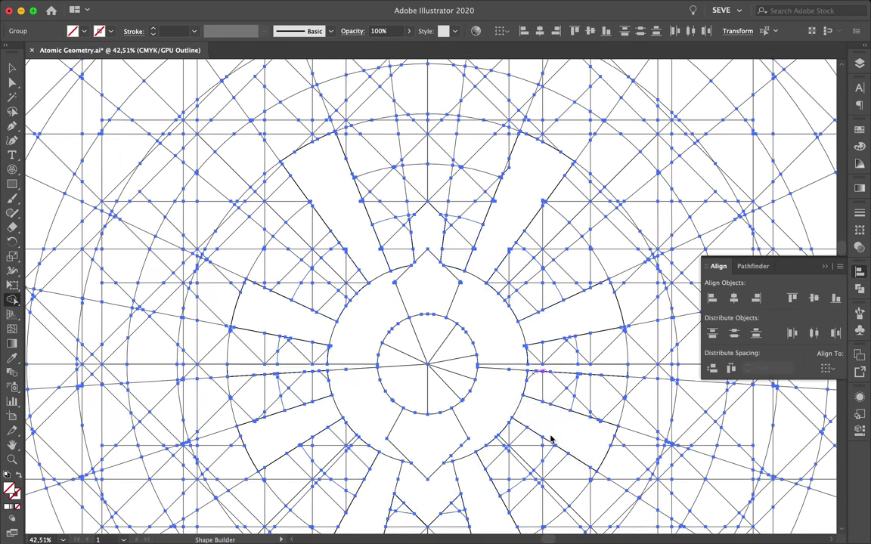
pyautogui.scroll(3, 412, 476)
pyautogui.moveTo(394, 417); pyautogui.dragTo(370, 352)
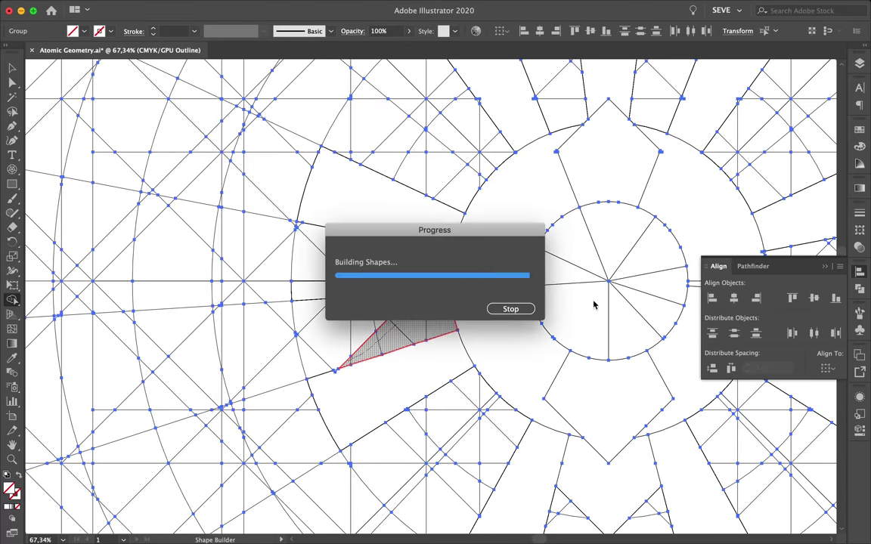
pyautogui.scroll(-2, 642, 310)
pyautogui.moveTo(641, 311); pyautogui.dragTo(574, 278)
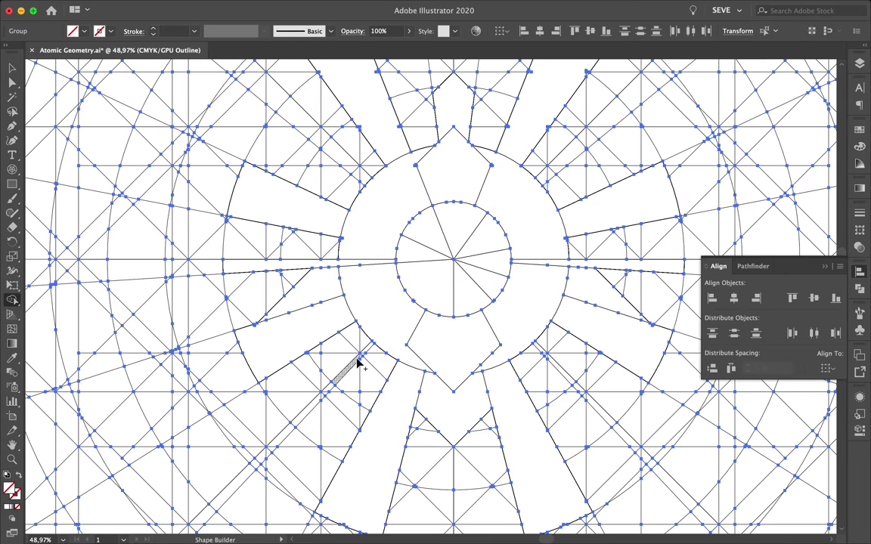
# - Merge the lower-left sliver and diagonal band segments into one strip
pyautogui.scroll(-2, 365, 352)
pyautogui.moveTo(365, 352); pyautogui.dragTo(371, 336)
pyautogui.scroll(2, 528, 312)
pyautogui.moveTo(395, 278); pyautogui.dragTo(290, 385)
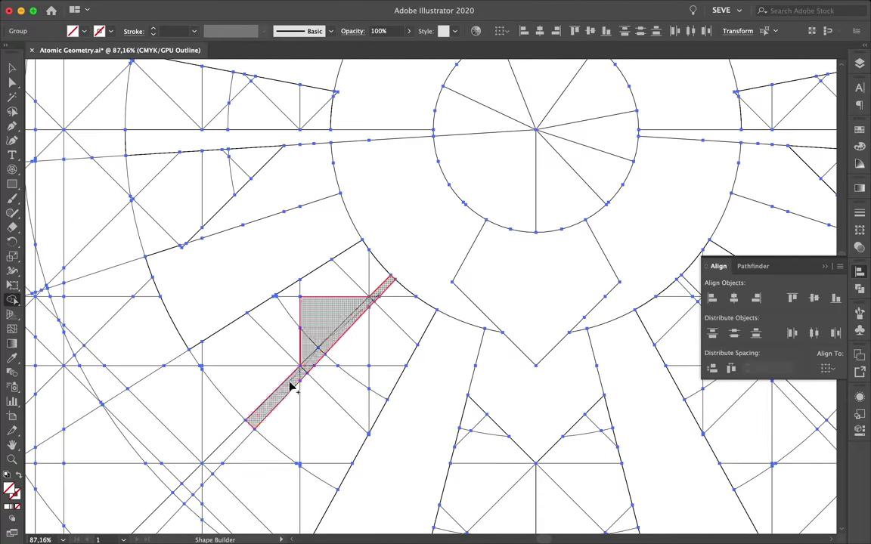
pyautogui.moveTo(395, 278); pyautogui.dragTo(294, 423)
pyautogui.scroll(-3, 293, 423)
pyautogui.scroll(5, 294, 424)
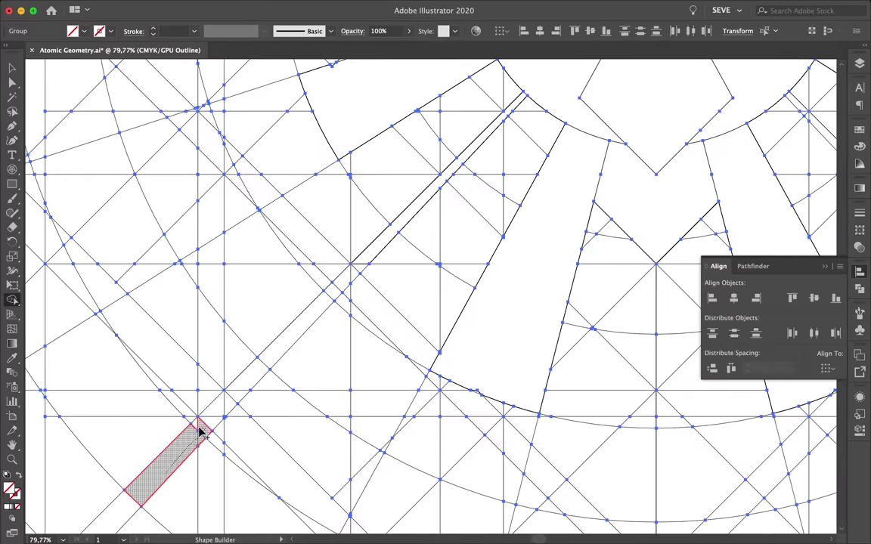
# - Join the pieces along the long diagonal band and merge the second diagonal band
pyautogui.moveTo(365, 264); pyautogui.dragTo(424, 189)
pyautogui.scroll(-3, 315, 357)
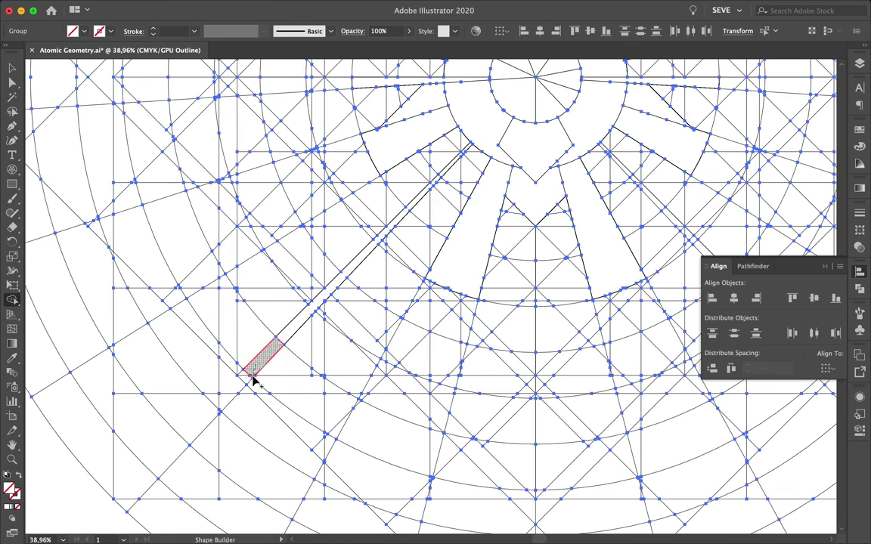
pyautogui.moveTo(253, 380); pyautogui.dragTo(292, 335)
pyautogui.scroll(2, 449, 311)
pyautogui.scroll(2, 369, 120)
pyautogui.moveTo(369, 121)
pyautogui.mouseDown()
pyautogui.moveTo(578, 340)
pyautogui.moveTo(454, 216)
pyautogui.mouseUp()
pyautogui.scroll(-5, 578, 341)
# - Extend the band merge to the top, merging the upper-right band and adjacent triangle
pyautogui.hscroll(5, 579, 340)
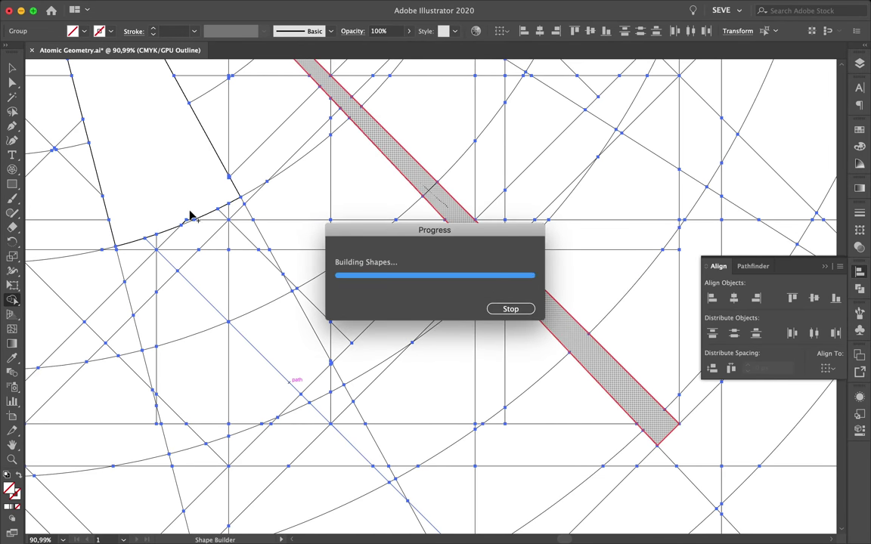
pyautogui.scroll(-5, 249, 186)
pyautogui.scroll(3, 249, 186)
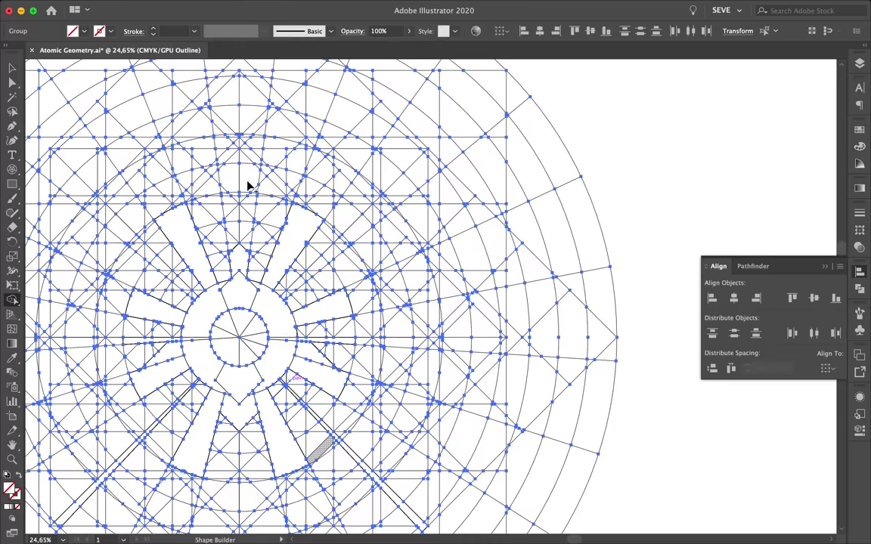
pyautogui.scroll(3, 129, 232)
pyautogui.moveTo(229, 128)
pyautogui.mouseDown()
pyautogui.moveTo(276, 94)
pyautogui.moveTo(397, 218)
pyautogui.mouseUp()
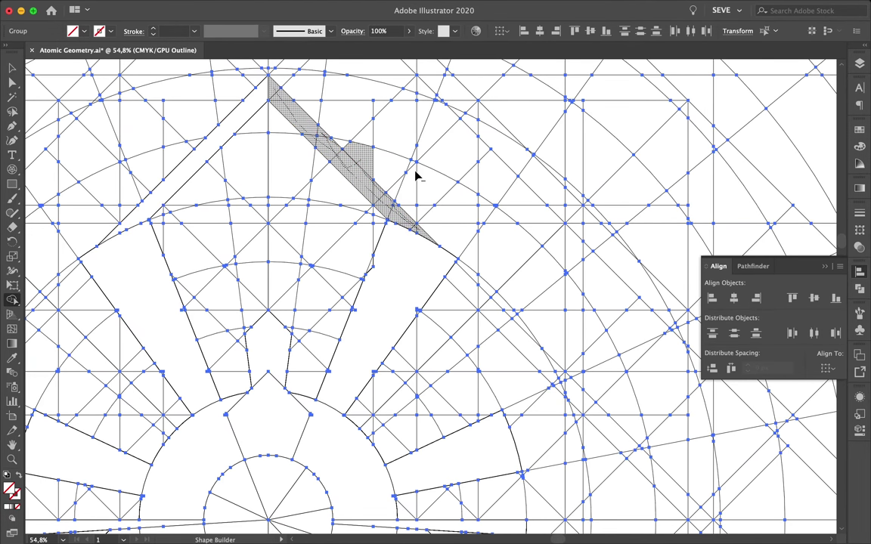
pyautogui.moveTo(415, 176); pyautogui.dragTo(396, 174)
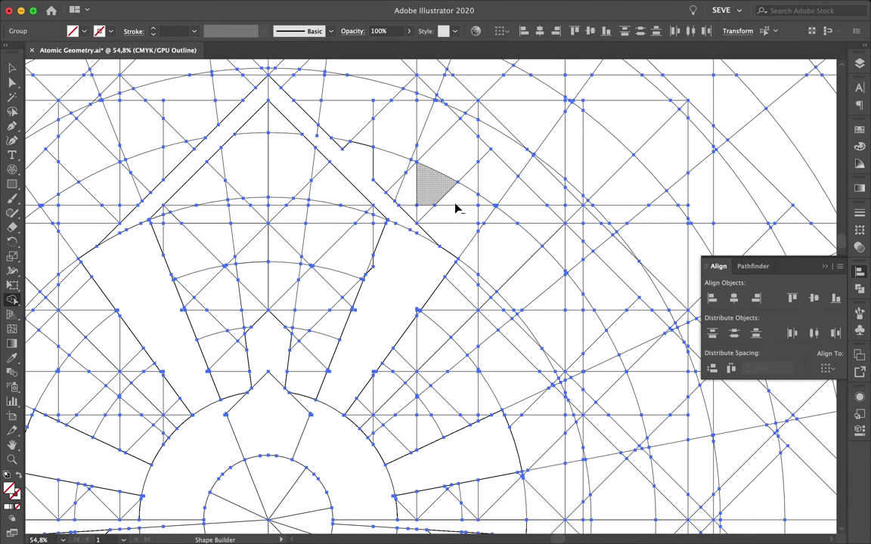
pyautogui.moveTo(397, 214); pyautogui.dragTo(278, 97)
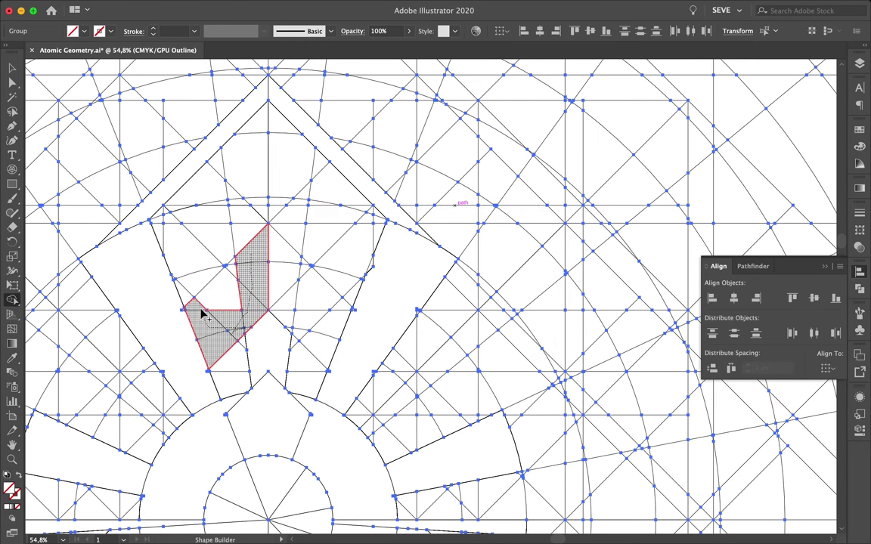
# - Merge the upper-diamond pieces, the upper-left band and the pentagon above the circle
pyautogui.moveTo(203, 314)
pyautogui.mouseDown()
pyautogui.moveTo(281, 259)
pyautogui.moveTo(311, 316)
pyautogui.mouseUp()
pyautogui.scroll(-3, 249, 269)
pyautogui.hscroll(-3, 229, 284)
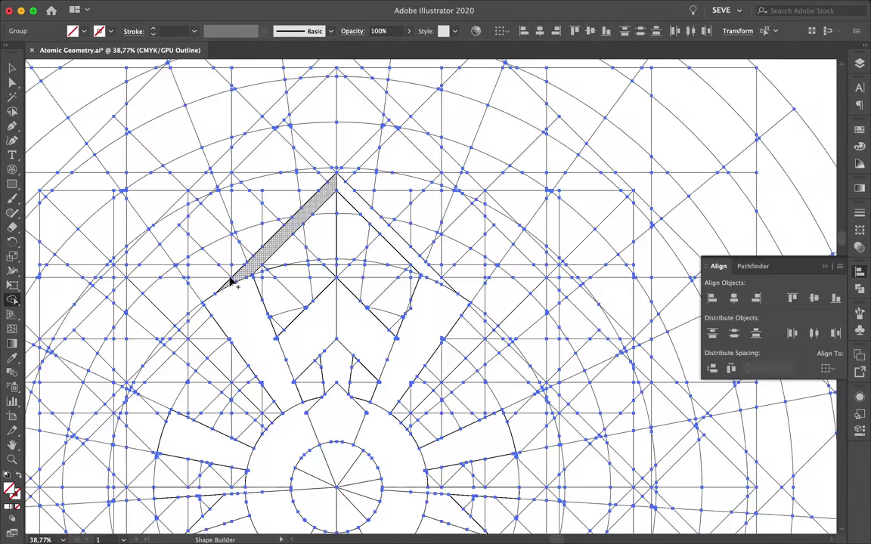
pyautogui.scroll(-5, 230, 281)
pyautogui.click(255, 189)
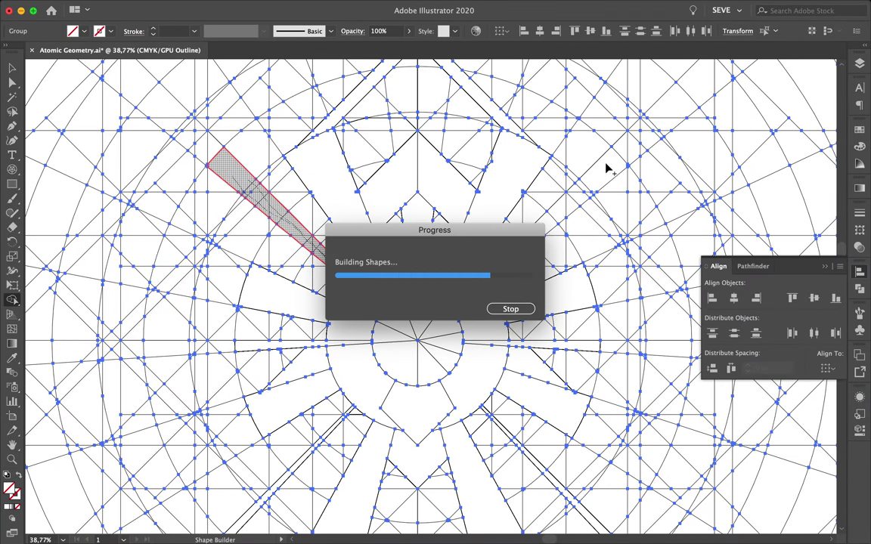
pyautogui.moveTo(534, 244); pyautogui.dragTo(596, 190)
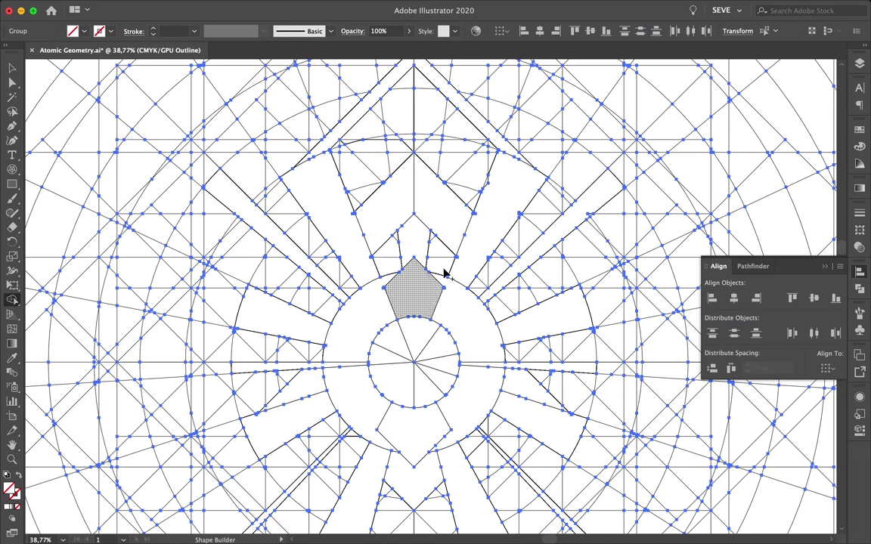
pyautogui.click(404, 250)
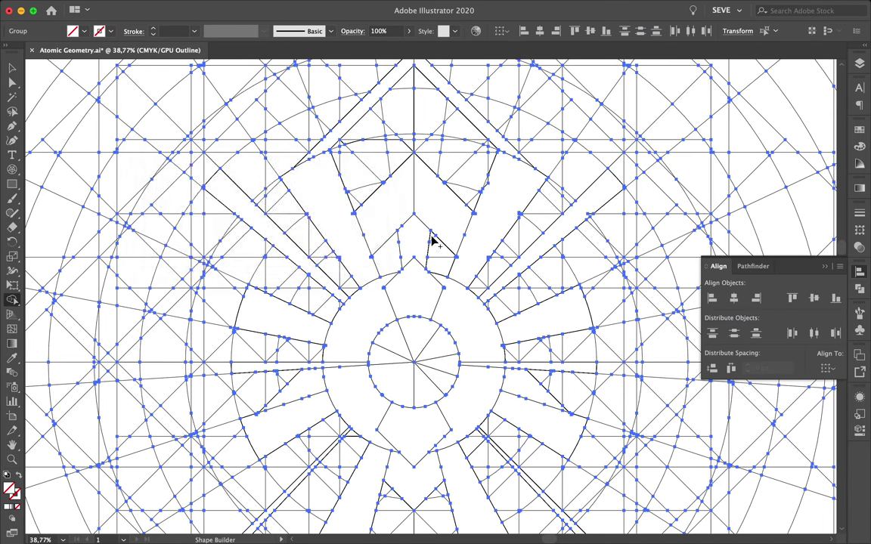
# - Switch to Direct Selection, bring up the Pathfinder options and select an emblem path
pyautogui.press('a')
pyautogui.click(432, 239)
pyautogui.click(753, 266)
pyautogui.scroll(-3, 555, 305)
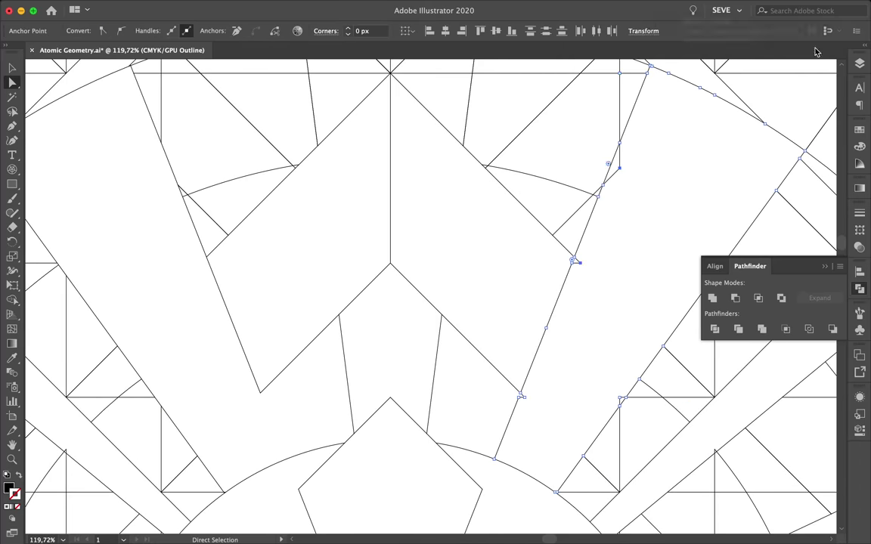
# - Select anchors and the angled path left of the pentagon, then apply Pathfinder Divide
pyautogui.moveTo(604, 345); pyautogui.dragTo(614, 382)
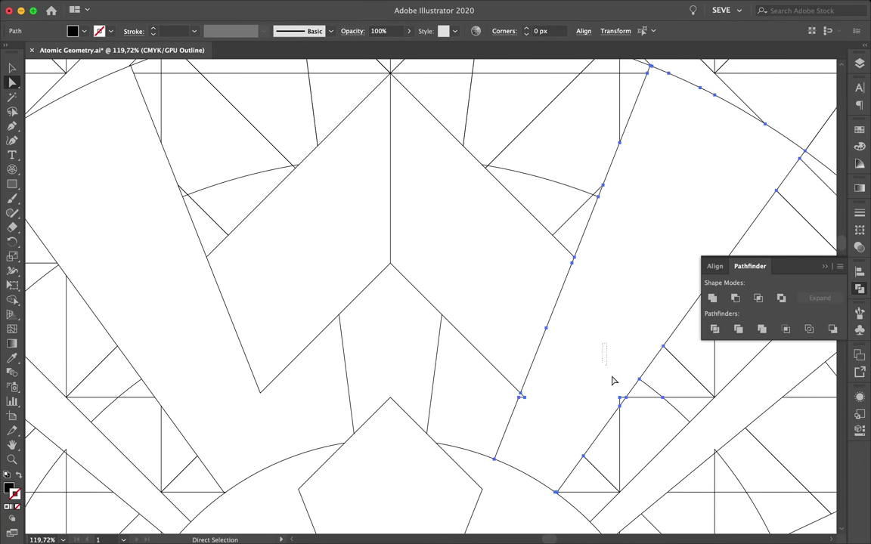
pyautogui.click(619, 398)
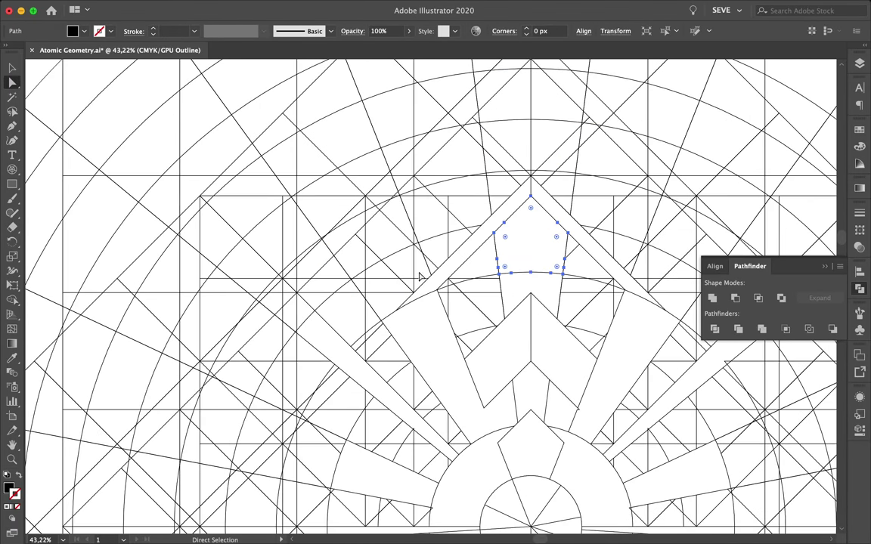
pyautogui.click(362, 292)
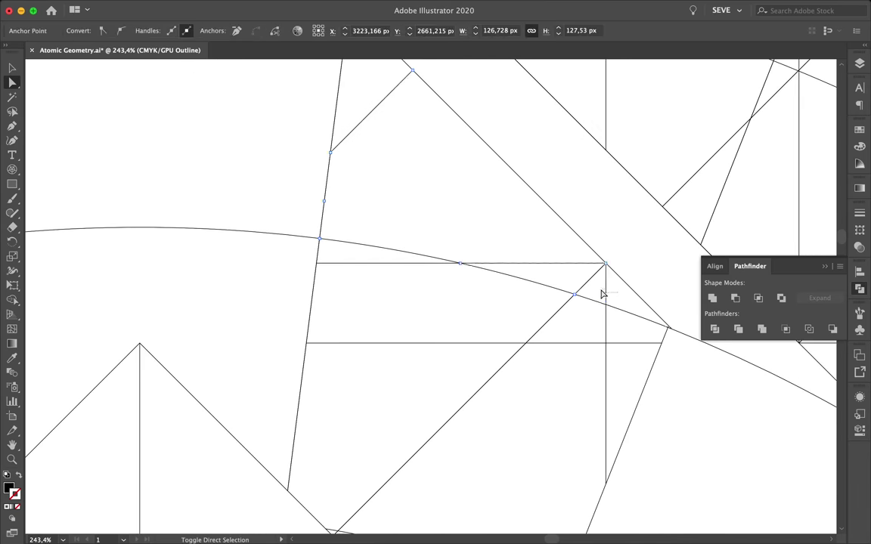
pyautogui.click(552, 295)
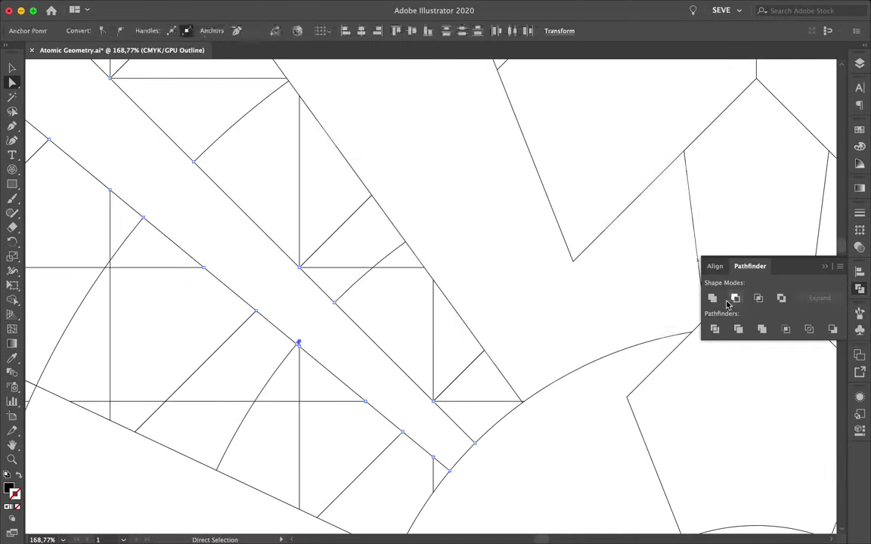
pyautogui.scroll(-5, 558, 331)
pyautogui.scroll(-3, 534, 292)
pyautogui.scroll(-1, 456, 272)
pyautogui.scroll(-1, 540, 141)
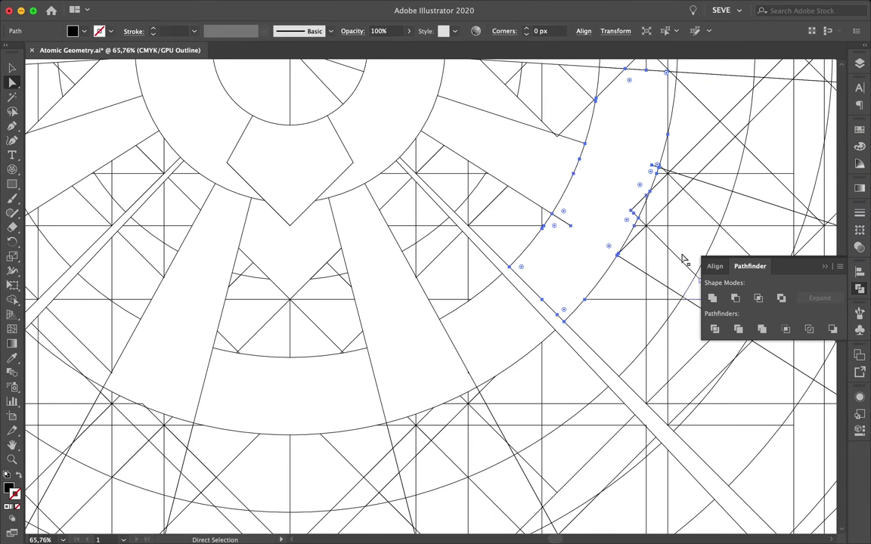
# - Unite the curved band pieces right of the ring into one continuous band with Pathfinder
pyautogui.moveTo(617, 256); pyautogui.dragTo(575, 229)
pyautogui.scroll(3, 585, 225)
pyautogui.click(585, 226)
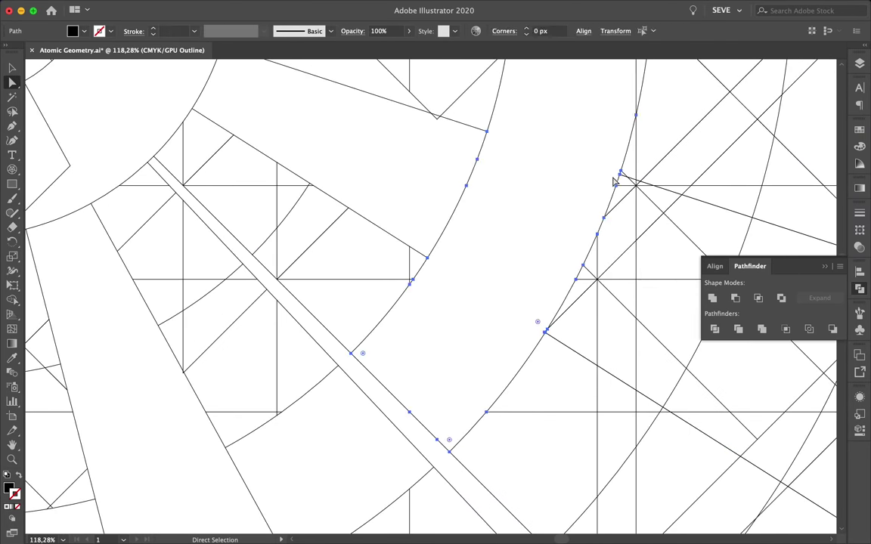
pyautogui.scroll(-3, 515, 88)
pyautogui.scroll(-1, 515, 88)
pyautogui.scroll(2, 534, 136)
pyautogui.scroll(2, 534, 171)
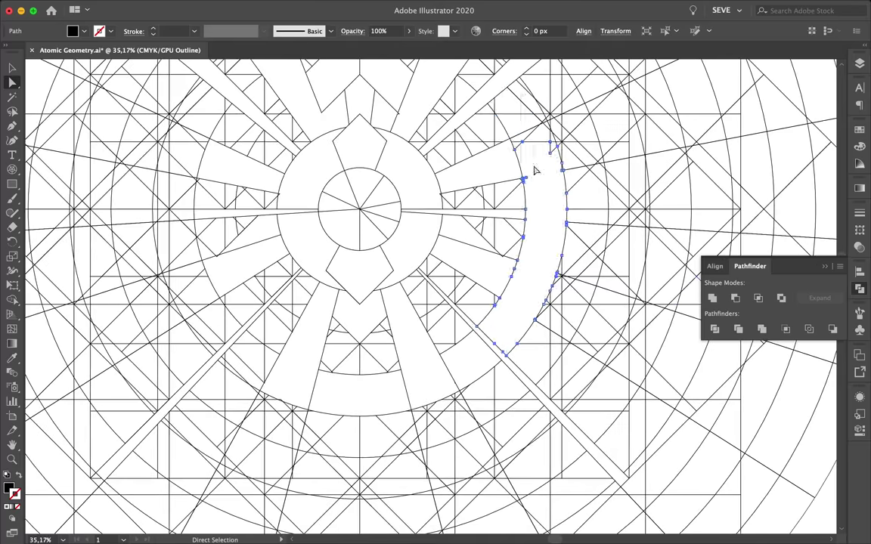
pyautogui.scroll(2, 506, 200)
pyautogui.click(503, 202)
pyautogui.click(604, 190)
pyautogui.scroll(2, 581, 171)
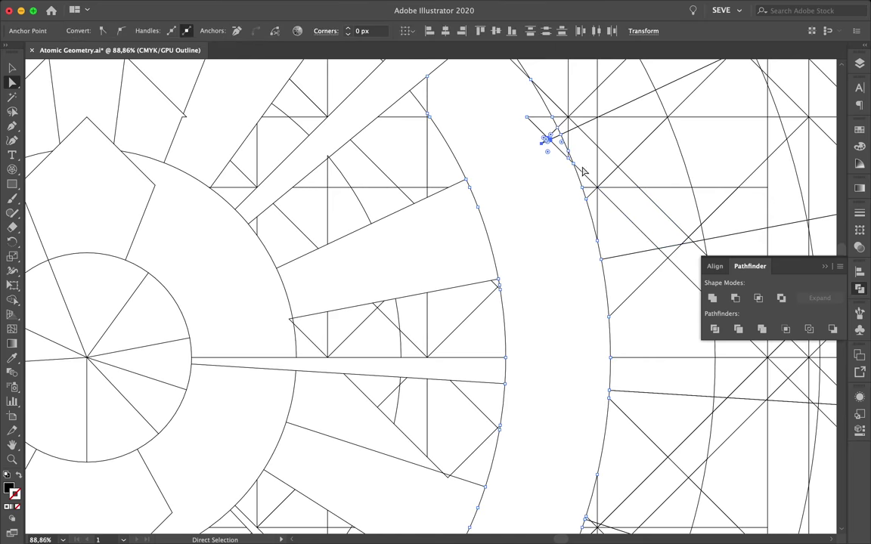
pyautogui.scroll(2, 577, 140)
pyautogui.scroll(2, 511, 176)
pyautogui.scroll(-2, 528, 270)
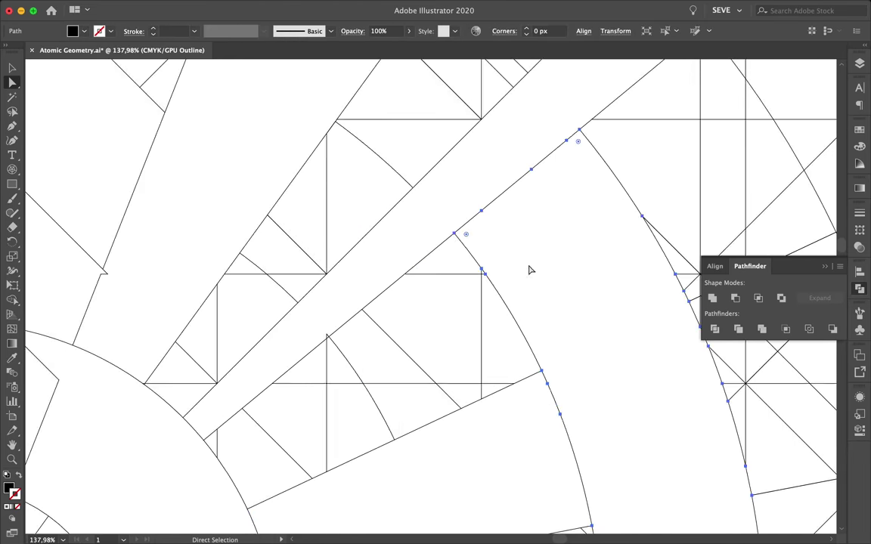
pyautogui.scroll(-2, 374, 219)
pyautogui.hscroll(-3, 432, 216)
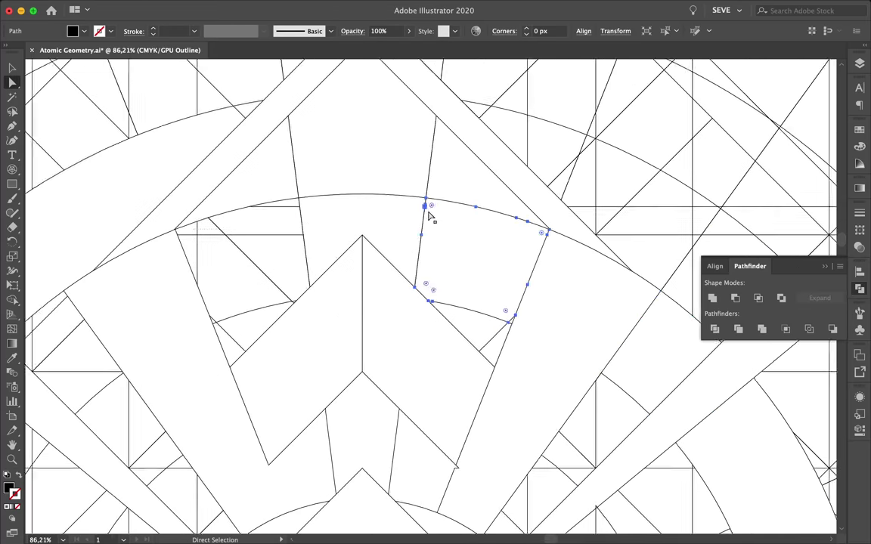
pyautogui.hscroll(5, 363, 250)
pyautogui.scroll(3, 274, 311)
pyautogui.scroll(-3, 590, 292)
pyautogui.scroll(-3, 589, 293)
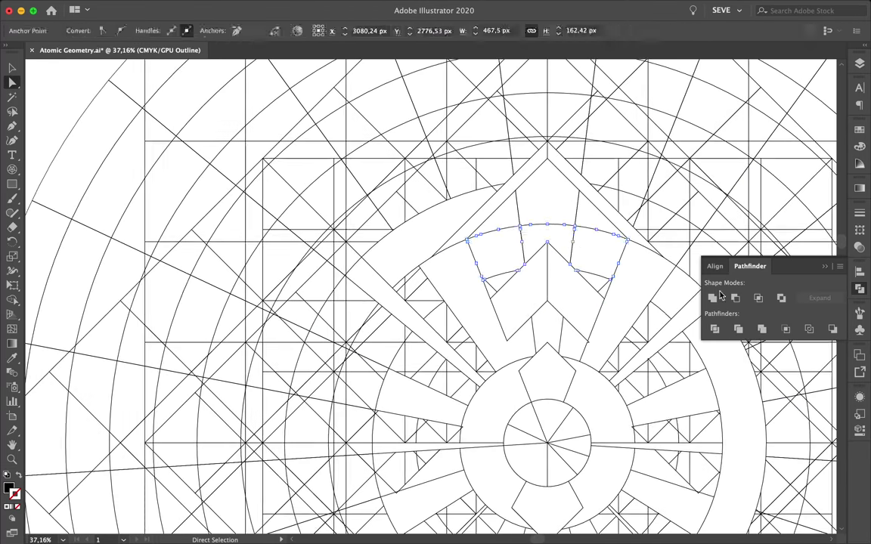
pyautogui.scroll(2, 521, 159)
pyautogui.scroll(3, 662, 242)
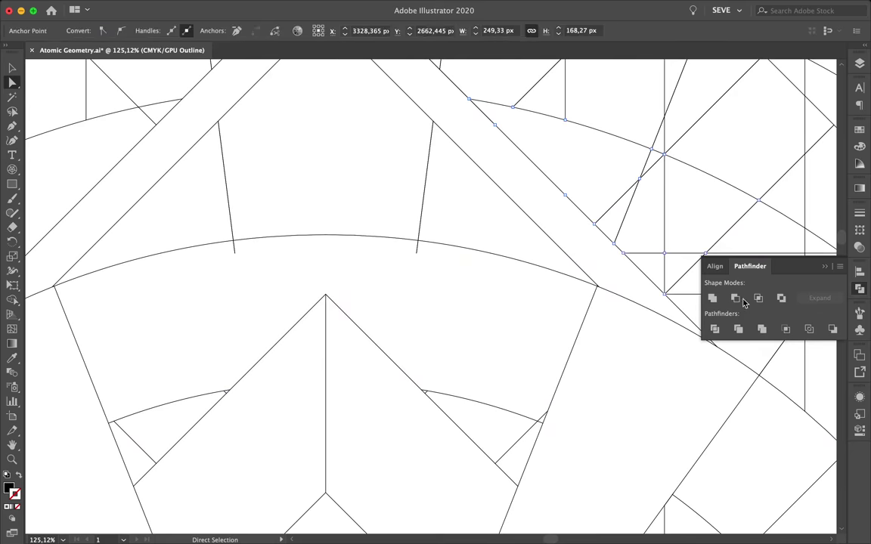
pyautogui.click(712, 298)
# - Select the shard outline segments left of the band along the arcs
pyautogui.scroll(-2, 633, 140)
pyautogui.scroll(-3, 658, 216)
pyautogui.scroll(-1, 626, 240)
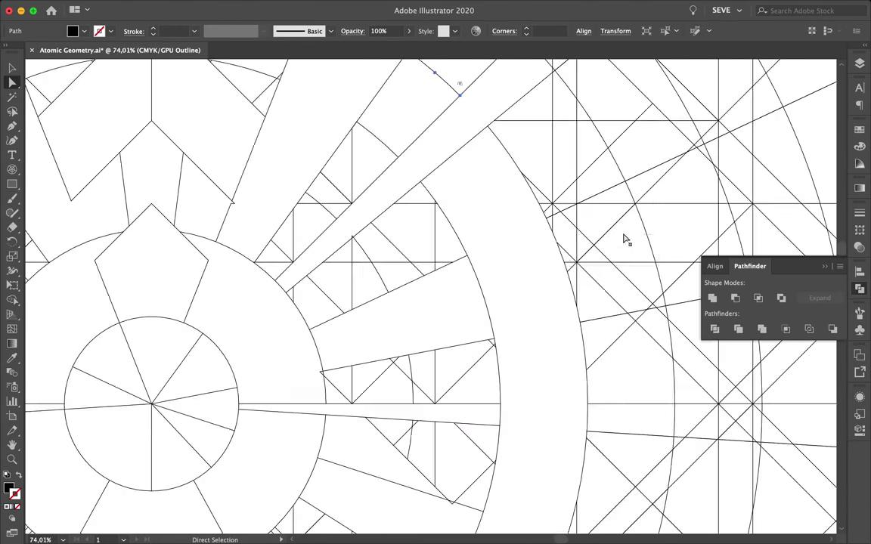
pyautogui.scroll(-3, 507, 233)
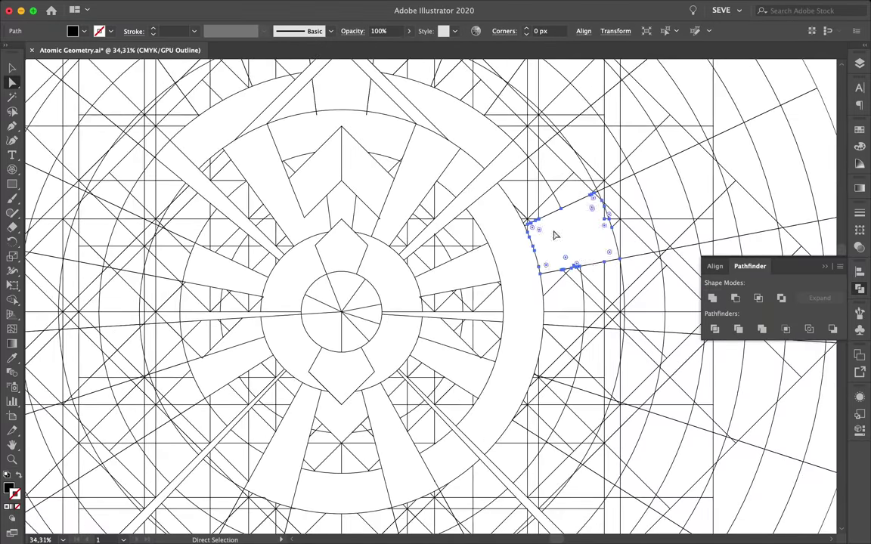
pyautogui.scroll(3, 554, 235)
pyautogui.scroll(1, 609, 259)
pyautogui.scroll(-4, 757, 250)
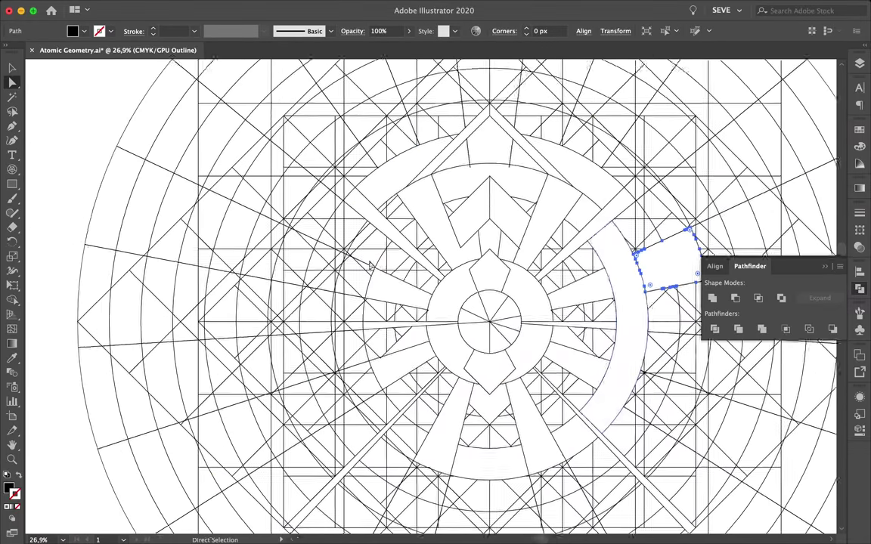
pyautogui.scroll(3, 371, 250)
pyautogui.click(349, 182)
pyautogui.scroll(-2, 330, 307)
pyautogui.scroll(-1, 259, 373)
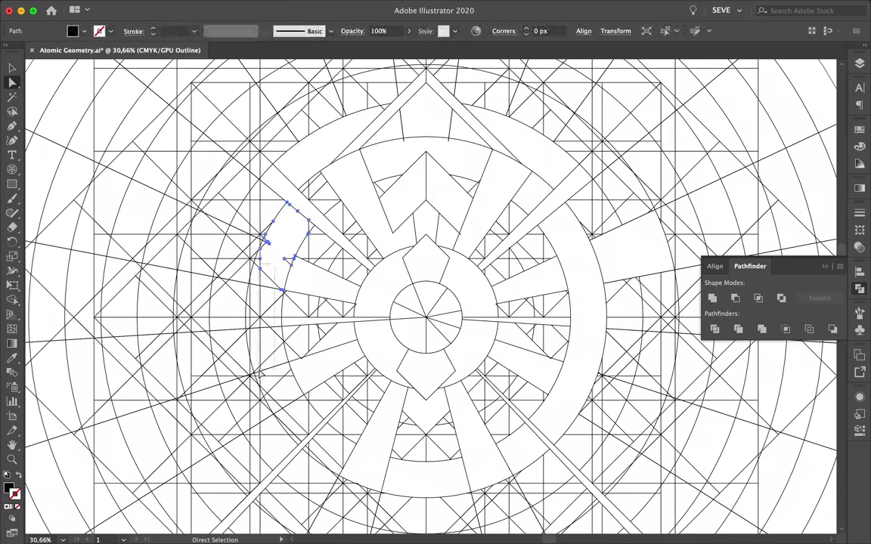
pyautogui.scroll(3, 287, 414)
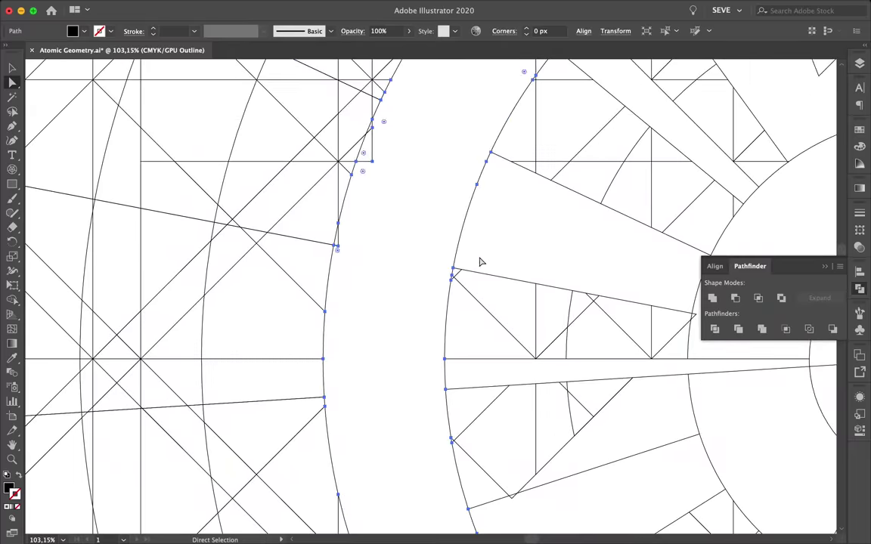
pyautogui.click(346, 245)
# - Marquee-select the shard's anchors and drag them to follow the construction lines
pyautogui.scroll(-5, 476, 208)
pyautogui.scroll(-3, 293, 236)
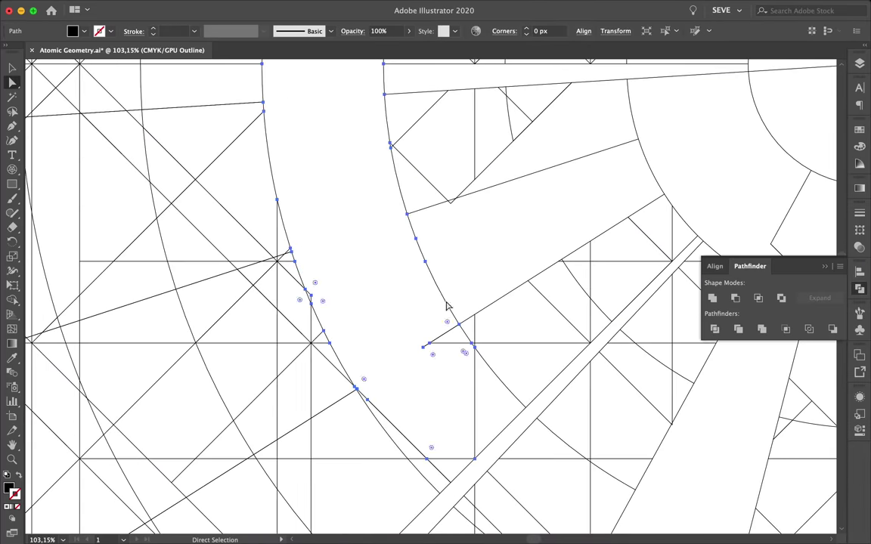
pyautogui.scroll(-3, 511, 335)
pyautogui.scroll(-2, 480, 342)
pyautogui.moveTo(442, 361); pyautogui.dragTo(547, 351)
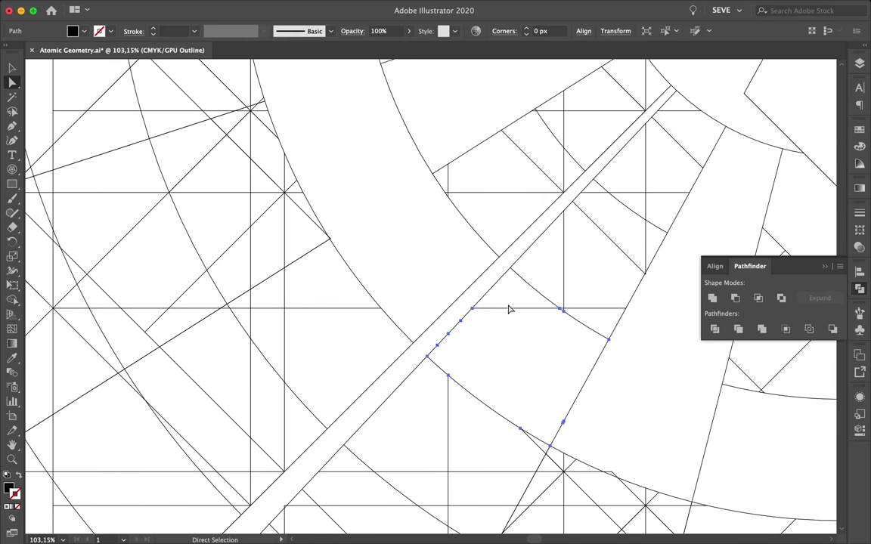
pyautogui.keyDown('alt'); pyautogui.scroll(-4, 484, 306); pyautogui.keyUp('alt')
pyautogui.keyDown('alt'); pyautogui.scroll(2, 447, 287); pyautogui.keyUp('alt')
pyautogui.keyDown('alt'); pyautogui.scroll(-3, 386, 219); pyautogui.keyUp('alt')
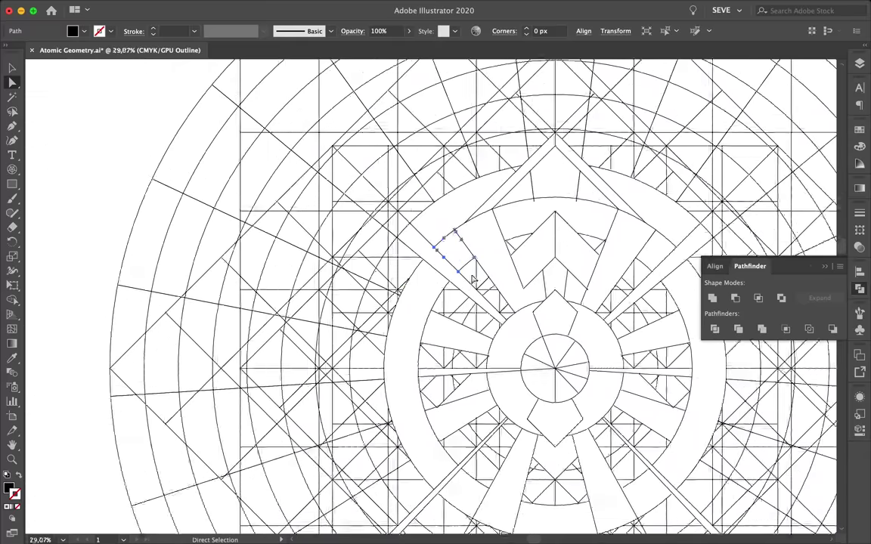
pyautogui.moveTo(348, 217); pyautogui.dragTo(405, 252)
pyautogui.keyDown('alt'); pyautogui.scroll(5, 467, 235); pyautogui.keyUp('alt')
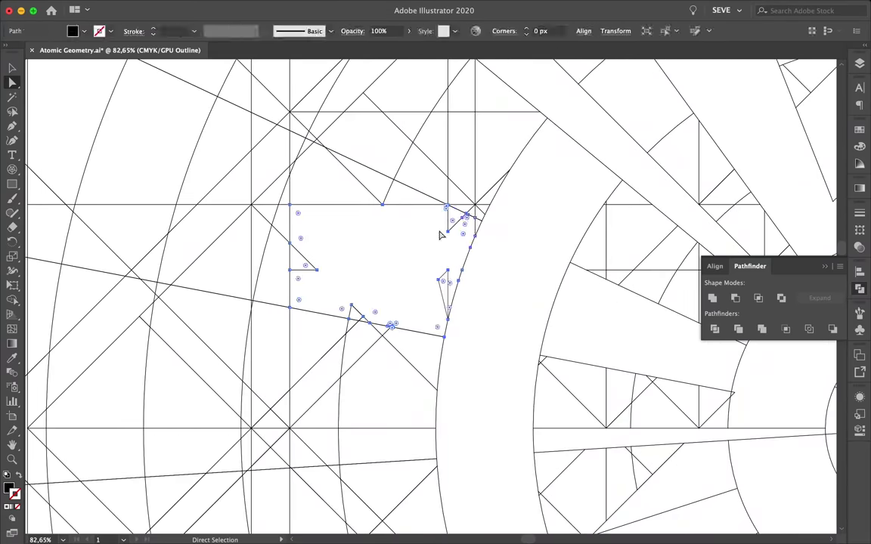
pyautogui.moveTo(467, 235)
pyautogui.mouseDown()
pyautogui.moveTo(446, 290)
pyautogui.moveTo(306, 149)
pyautogui.mouseUp()
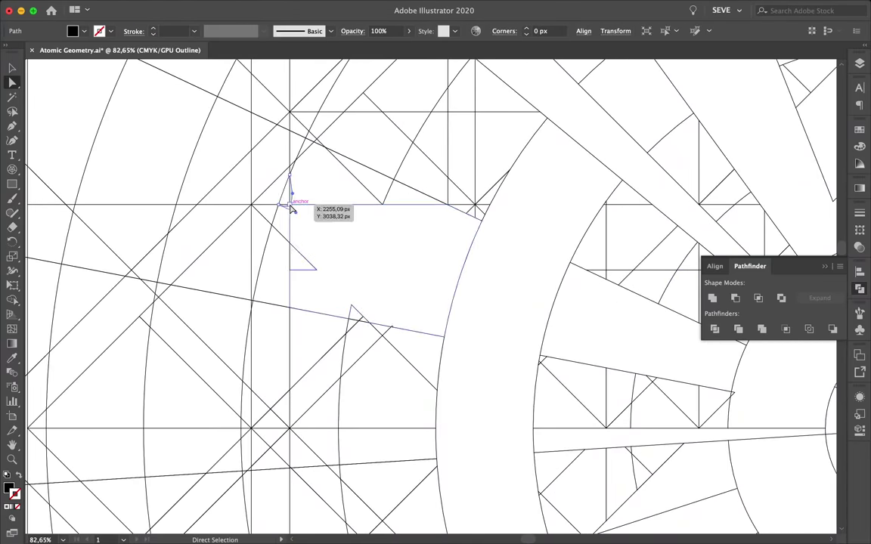
# - Reposition the anchors at the top chevron's apex to reshape the adjoining shard
pyautogui.keyDown('alt'); pyautogui.scroll(-3, 306, 149); pyautogui.keyUp('alt')
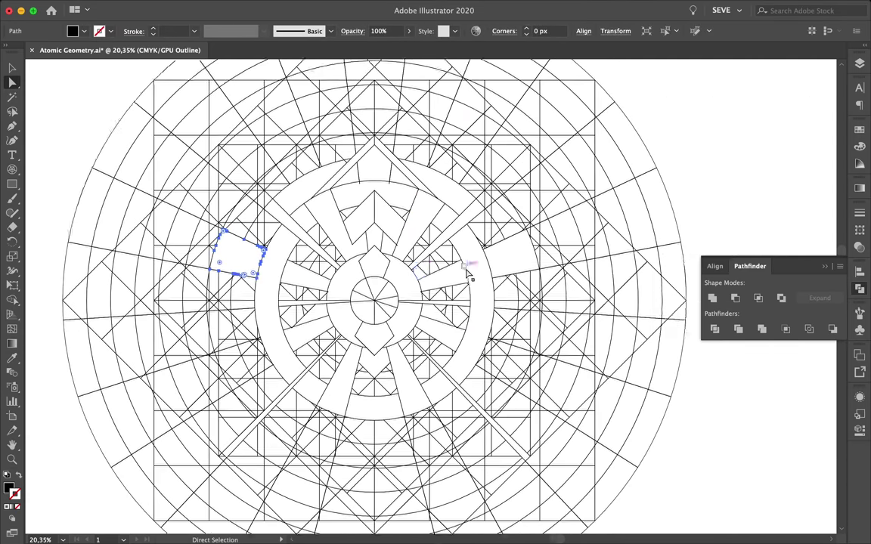
pyautogui.moveTo(219, 285); pyautogui.dragTo(261, 229)
pyautogui.keyDown('alt'); pyautogui.scroll(3, 465, 181); pyautogui.keyUp('alt')
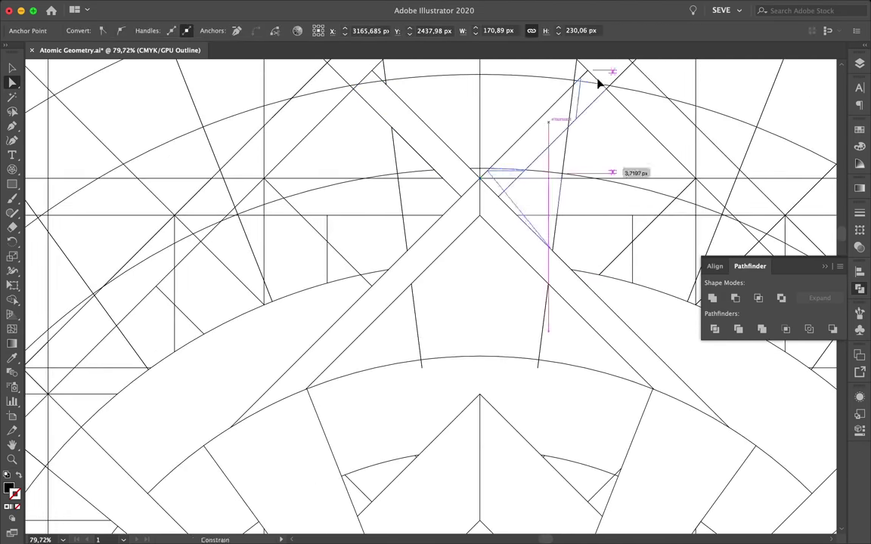
pyautogui.moveTo(598, 83); pyautogui.dragTo(586, 84)
pyautogui.scroll(2, 586, 84)
pyautogui.scroll(3, 560, 121)
pyautogui.scroll(-5, 607, 241)
pyautogui.click(448, 217)
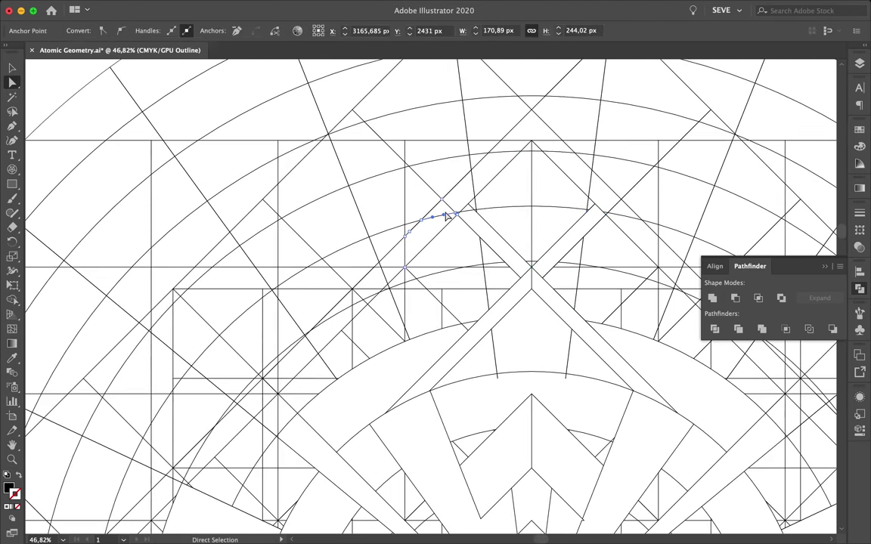
pyautogui.scroll(3, 598, 189)
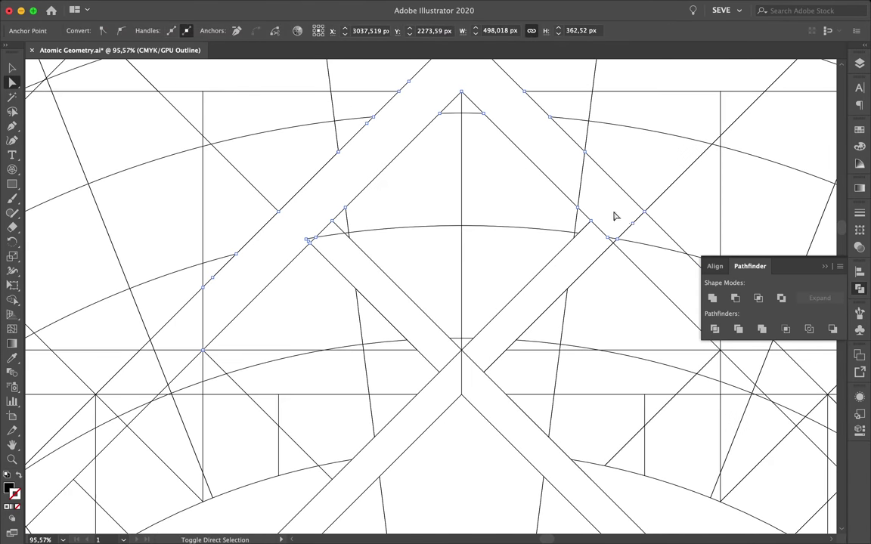
pyautogui.scroll(-3, 575, 229)
pyautogui.scroll(2, 550, 236)
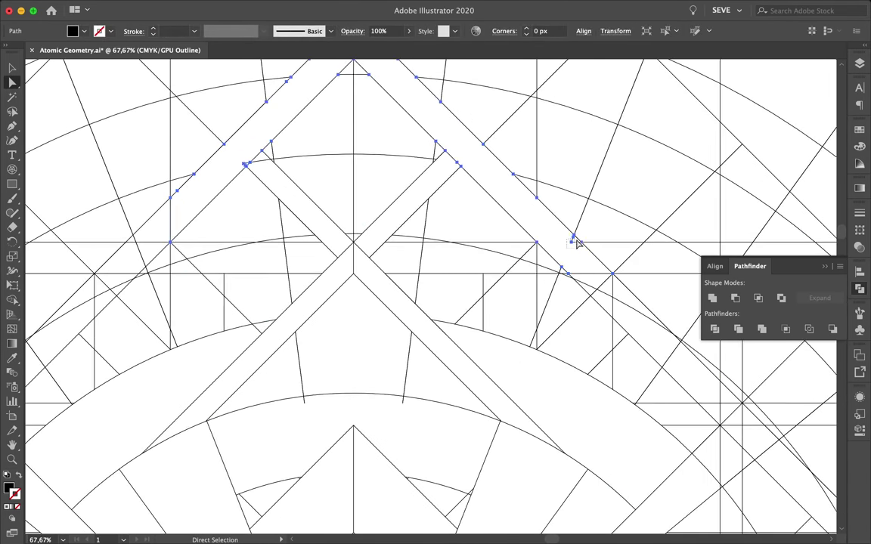
pyautogui.scroll(3, 576, 242)
pyautogui.scroll(-4, 535, 239)
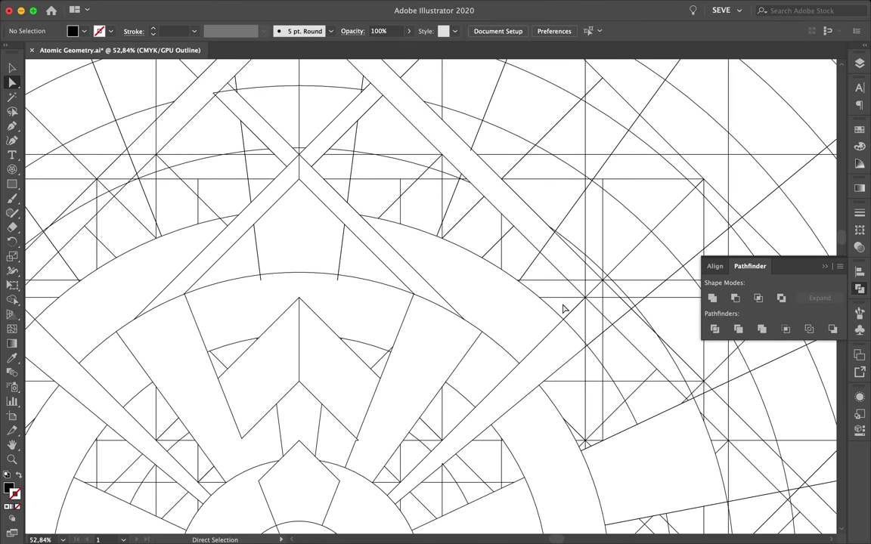
pyautogui.moveTo(583, 249); pyautogui.dragTo(642, 223)
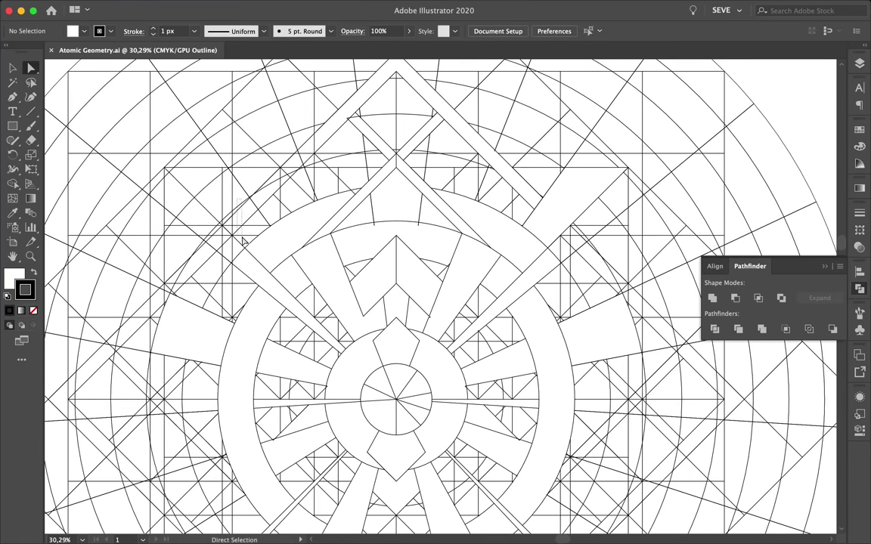
# - Bring up the Arrange stacking-order options for the small shard at upper left
pyautogui.moveTo(237, 200); pyautogui.dragTo(243, 237)
pyautogui.rightClick(243, 234)
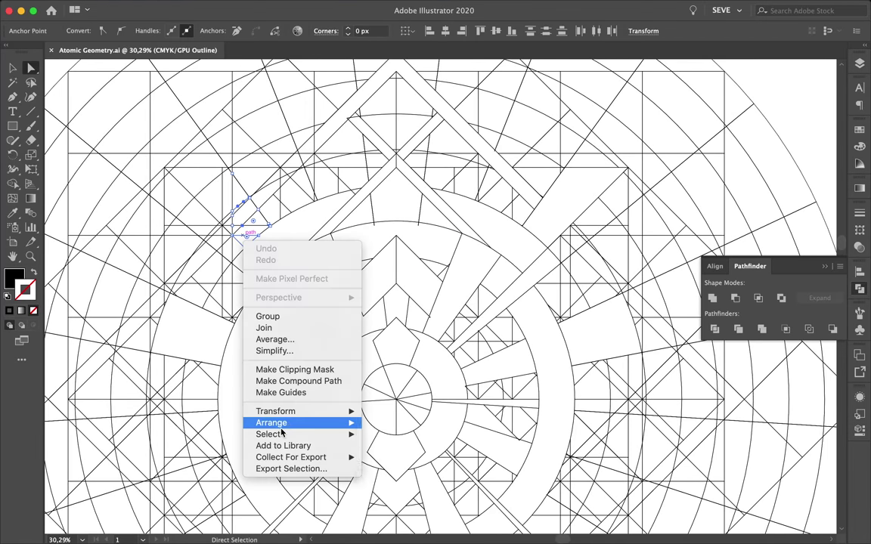
pyautogui.click(393, 422)
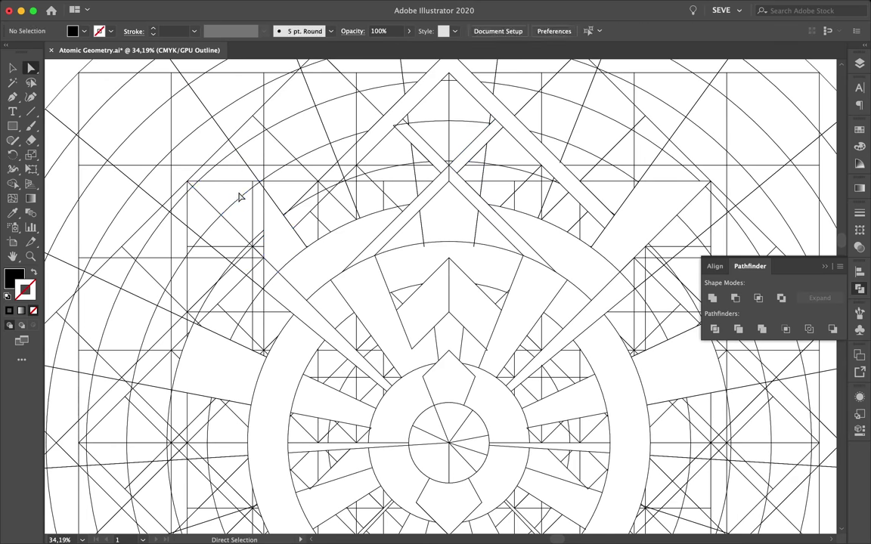
pyautogui.scroll(-3, 521, 266)
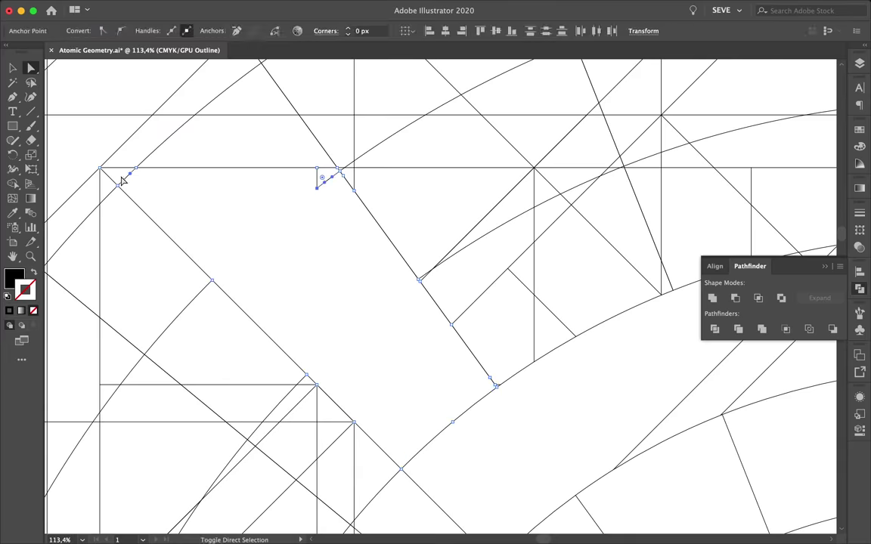
pyautogui.scroll(-3, 521, 266)
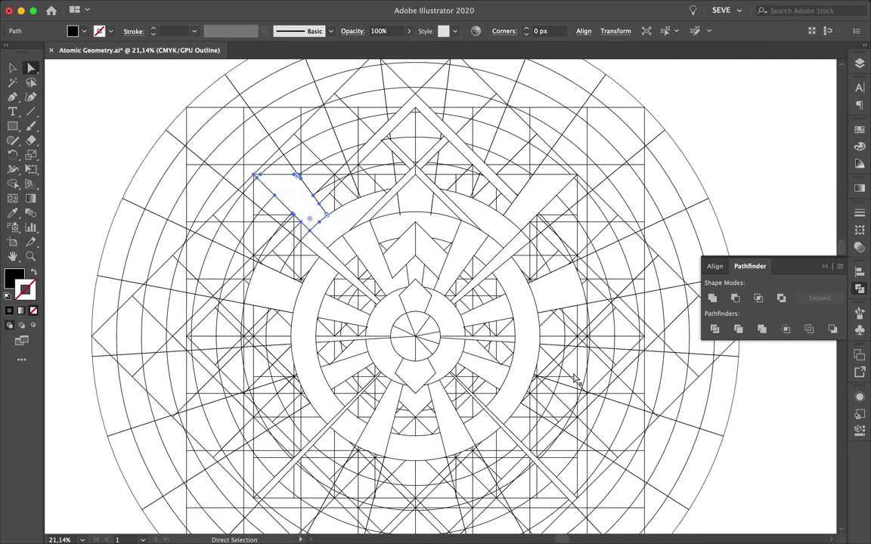
pyautogui.scroll(5, 575, 380)
pyautogui.scroll(-3, 575, 427)
pyautogui.hscroll(3, 574, 427)
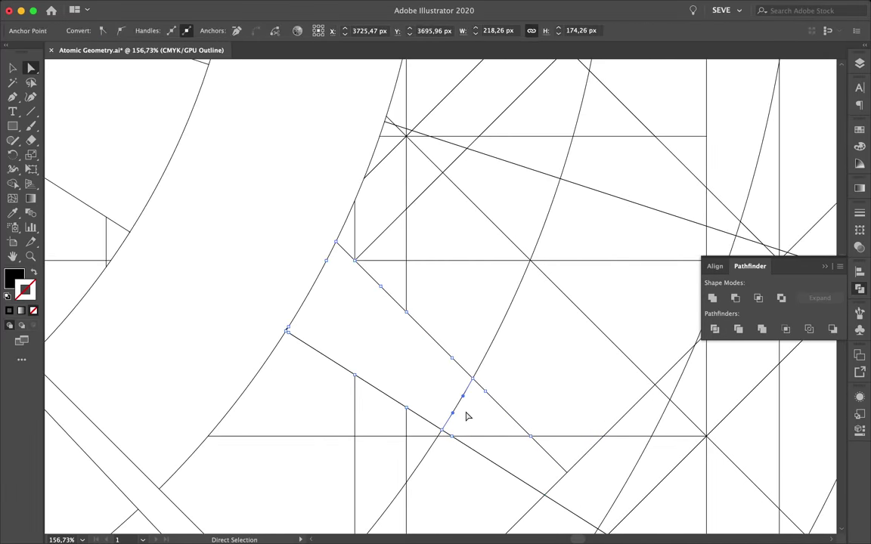
pyautogui.scroll(-1, 726, 325)
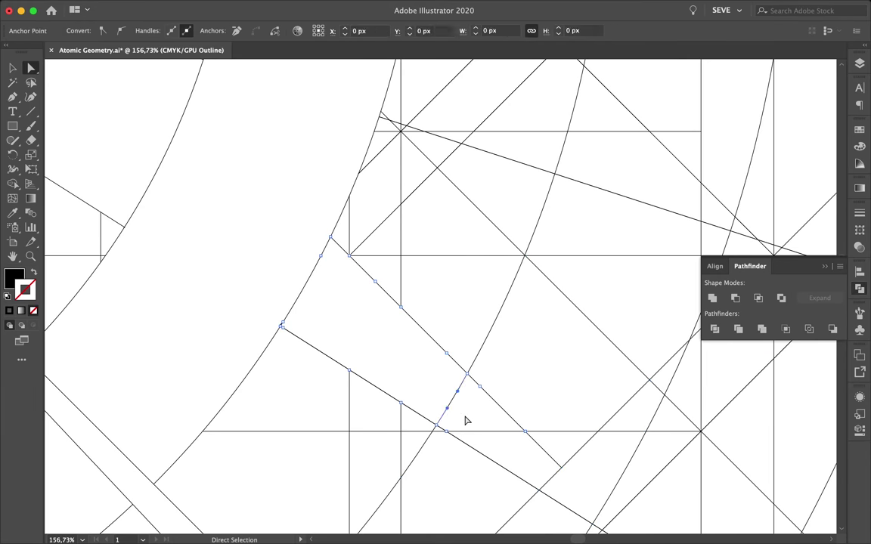
pyautogui.scroll(1, 642, 427)
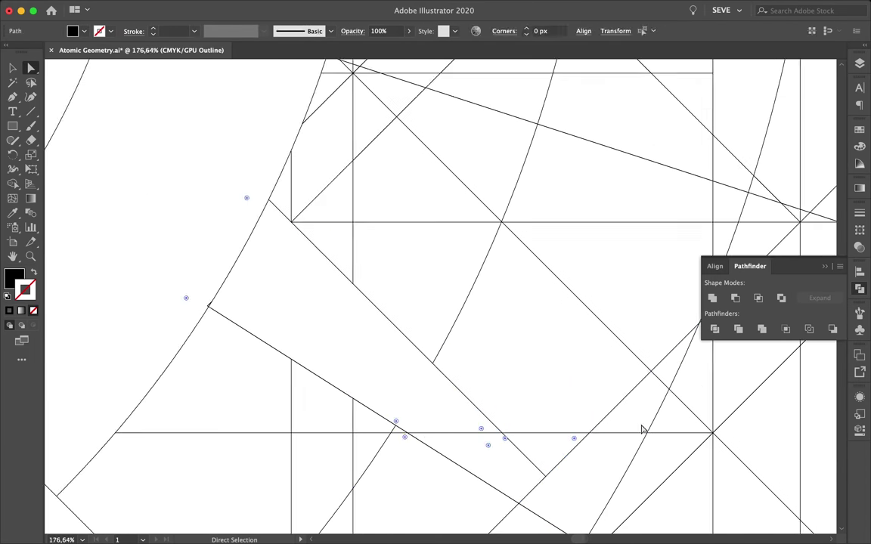
pyautogui.scroll(1, 642, 427)
# - Unite the band pieces meeting at the intersection into a single shape
pyautogui.click(447, 455)
pyautogui.click(515, 523)
pyautogui.scroll(-2, 515, 524)
pyautogui.scroll(-2, 309, 408)
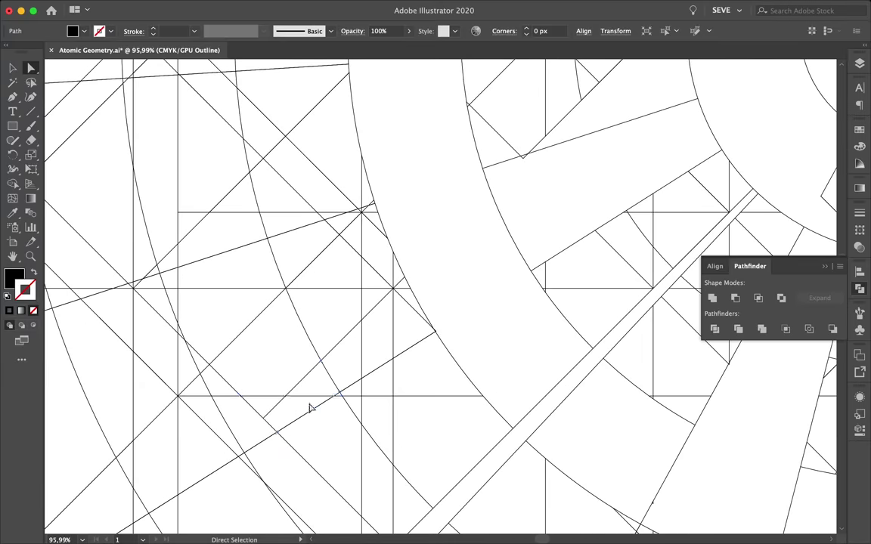
pyautogui.scroll(3, 288, 438)
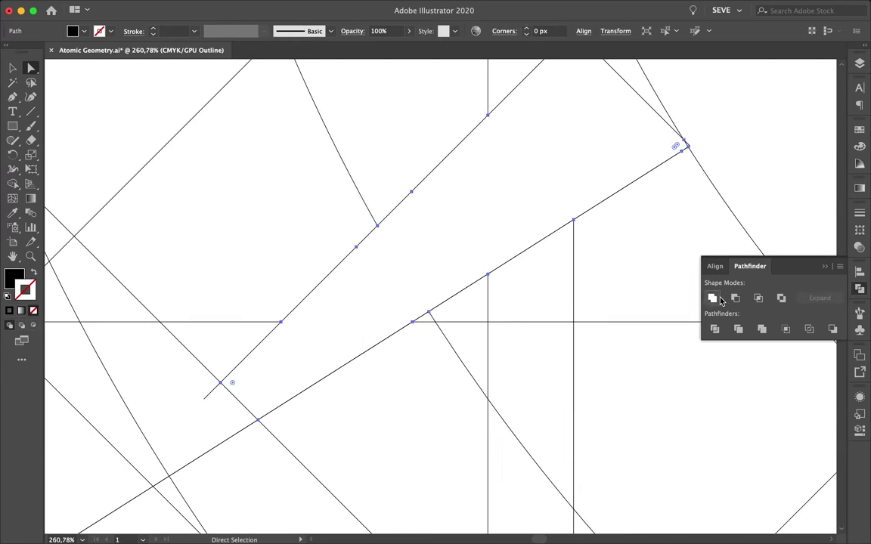
pyautogui.scroll(-1, 414, 169)
pyautogui.scroll(-1, 498, 261)
pyautogui.scroll(-4, 536, 192)
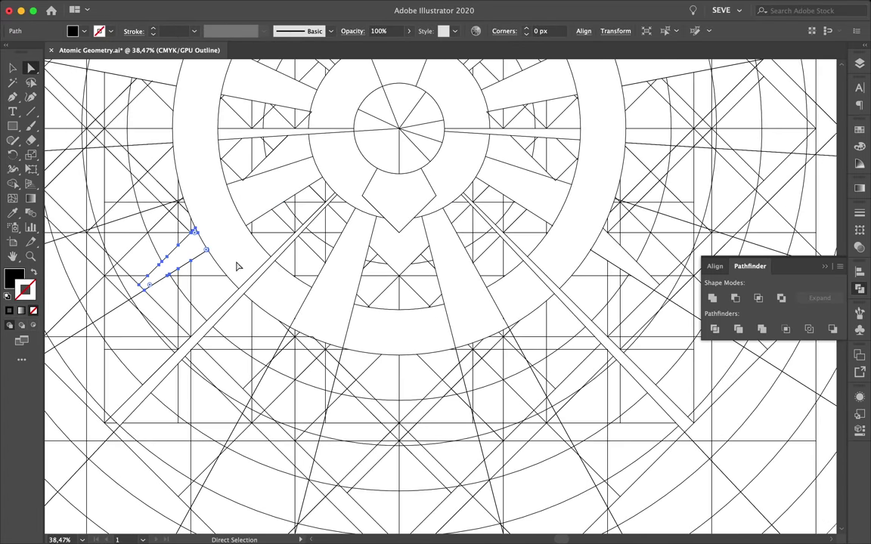
pyautogui.scroll(-2, 237, 266)
pyautogui.scroll(3, 227, 286)
pyautogui.scroll(1, 315, 193)
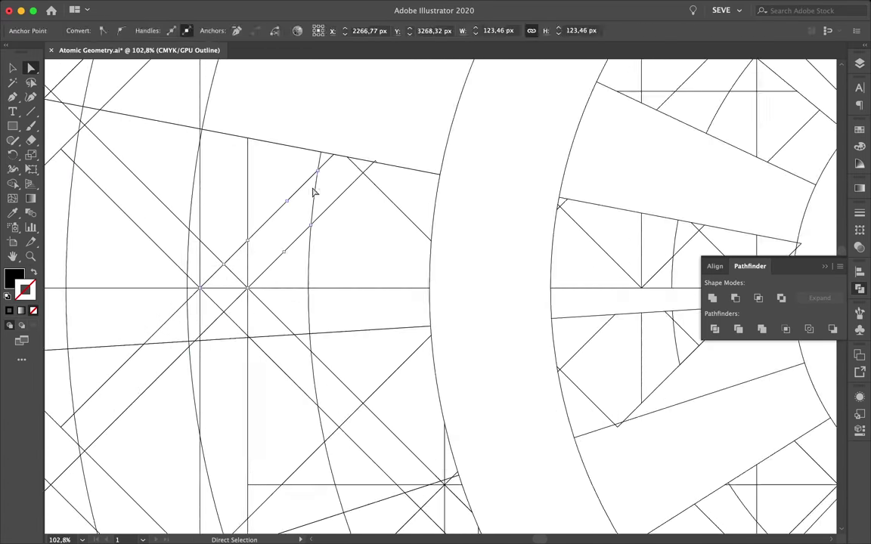
pyautogui.scroll(-3, 253, 313)
pyautogui.hscroll(2, 292, 348)
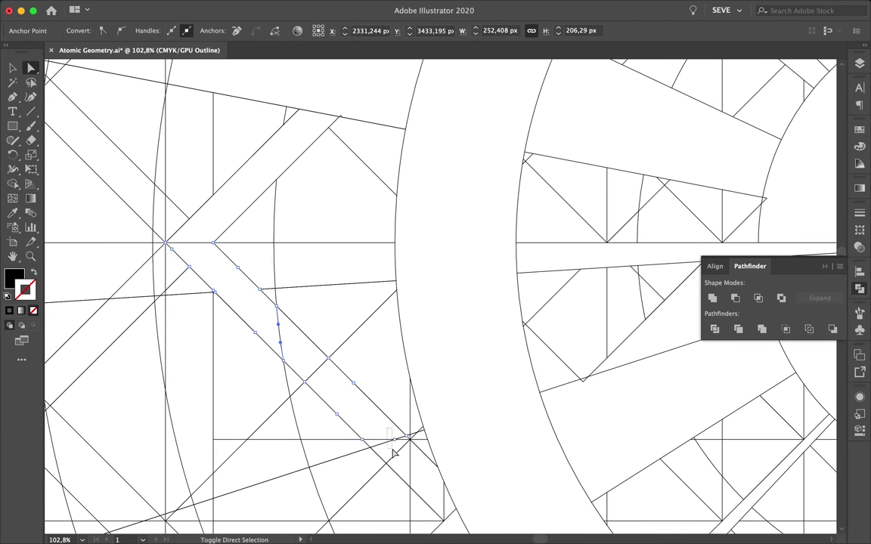
pyautogui.scroll(-2, 415, 491)
pyautogui.scroll(-2, 356, 254)
pyautogui.scroll(5, 367, 187)
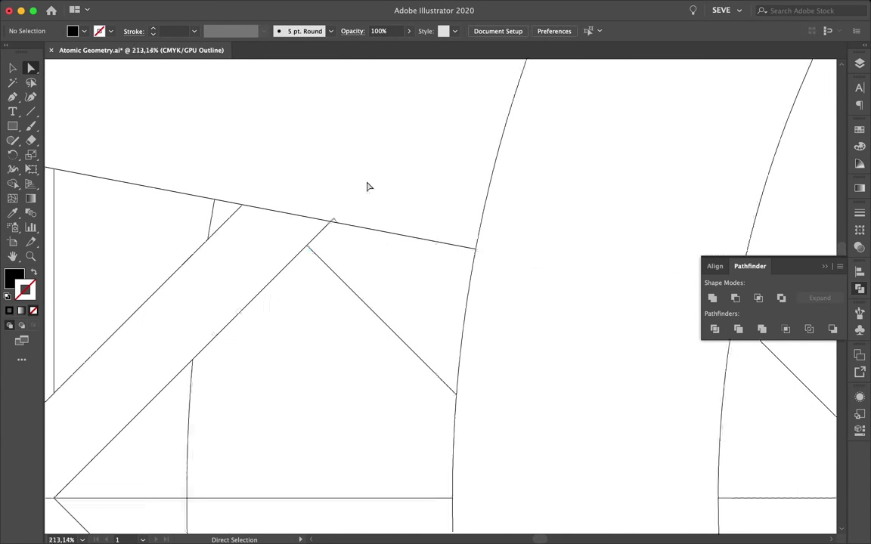
pyautogui.scroll(1, 325, 242)
pyautogui.click(319, 250)
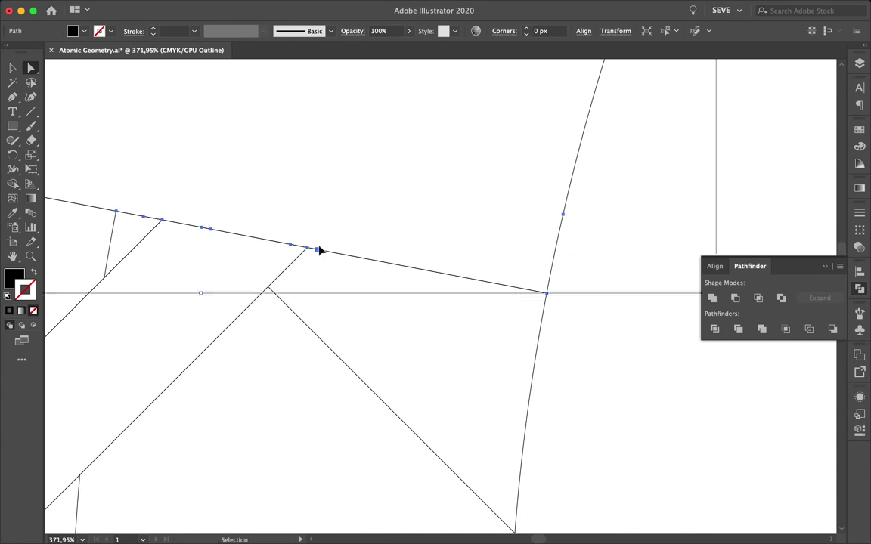
pyautogui.click(709, 300)
# - Unite the arc pieces beside the upper diagonal bands into one band shape
pyautogui.scroll(-2, 333, 327)
pyautogui.scroll(-2, 202, 316)
pyautogui.scroll(2, 210, 311)
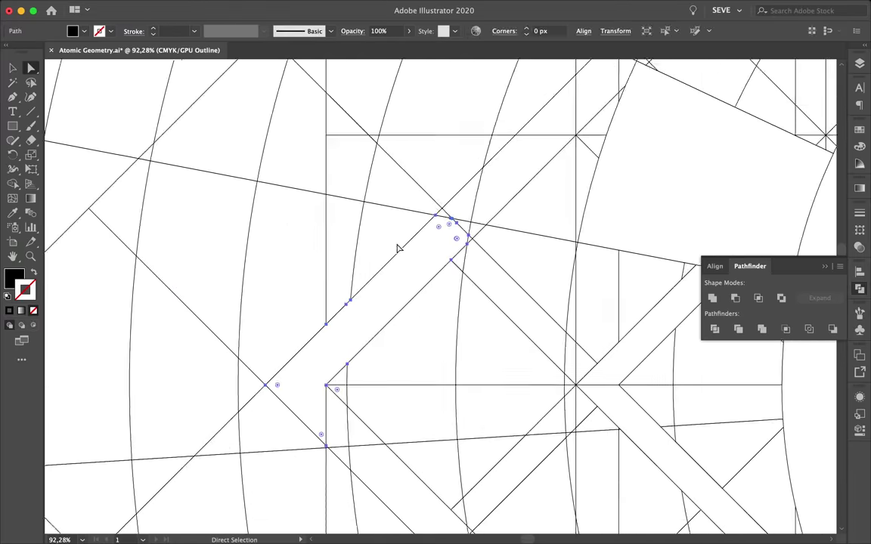
pyautogui.scroll(5, 398, 248)
pyautogui.hscroll(2, 398, 248)
pyautogui.click(570, 162)
pyautogui.scroll(2, 465, 245)
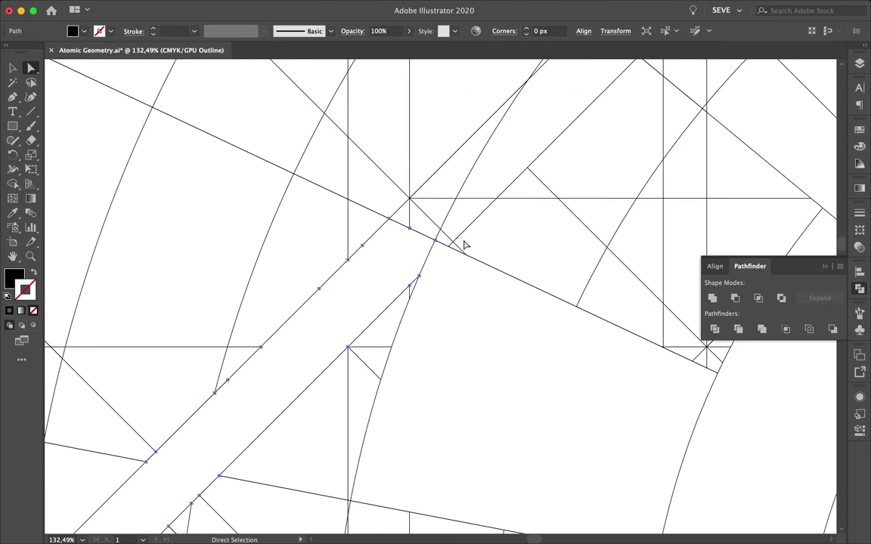
pyautogui.click(451, 249)
pyautogui.scroll(2, 331, 278)
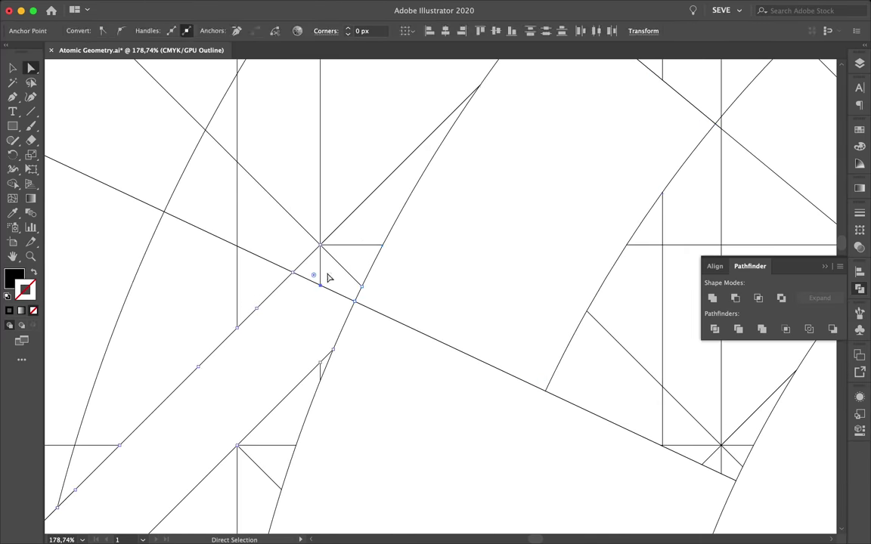
pyautogui.scroll(-5, 551, 330)
pyautogui.moveTo(550, 278); pyautogui.dragTo(552, 277)
pyautogui.scroll(5, 613, 296)
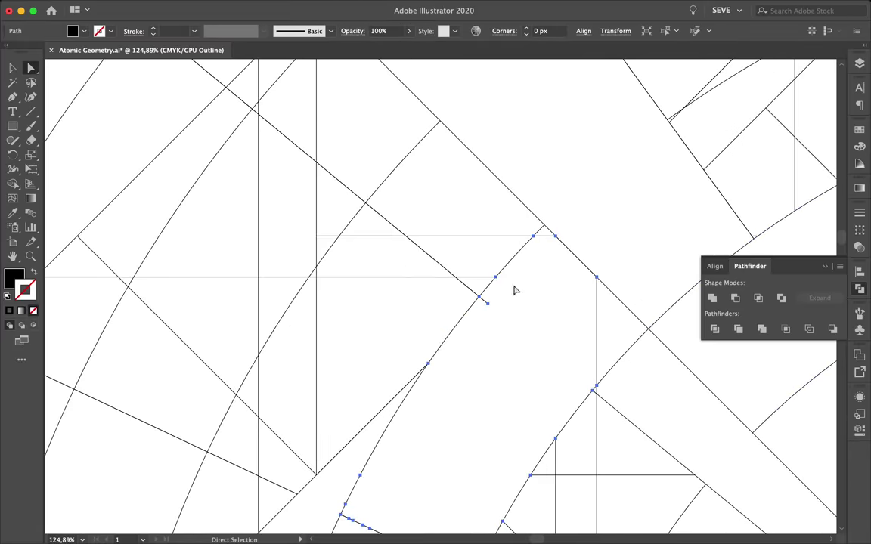
pyautogui.scroll(4, 514, 290)
pyautogui.scroll(-6, 529, 295)
pyautogui.scroll(-4, 567, 302)
pyautogui.scroll(7, 586, 291)
pyautogui.click(586, 289)
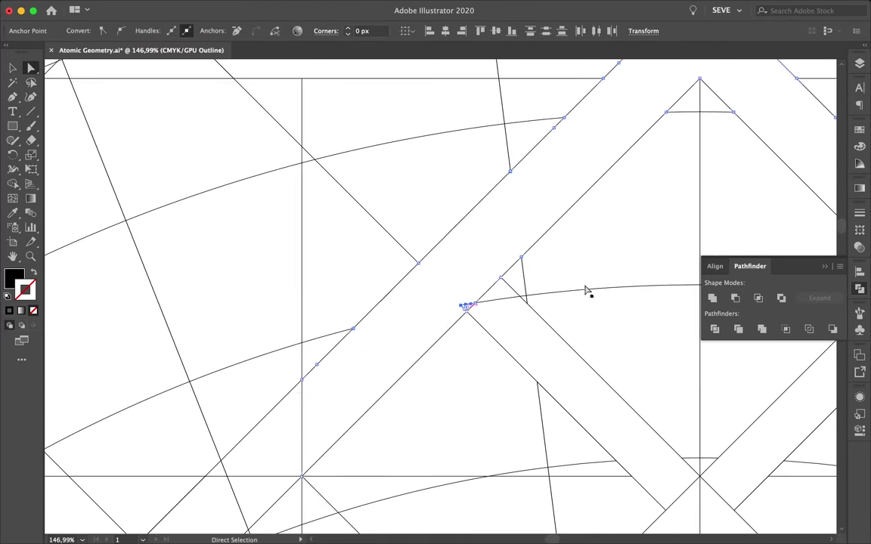
pyautogui.click(443, 253)
pyautogui.scroll(-6, 609, 279)
pyautogui.scroll(-4, 472, 247)
pyautogui.scroll(5, 435, 233)
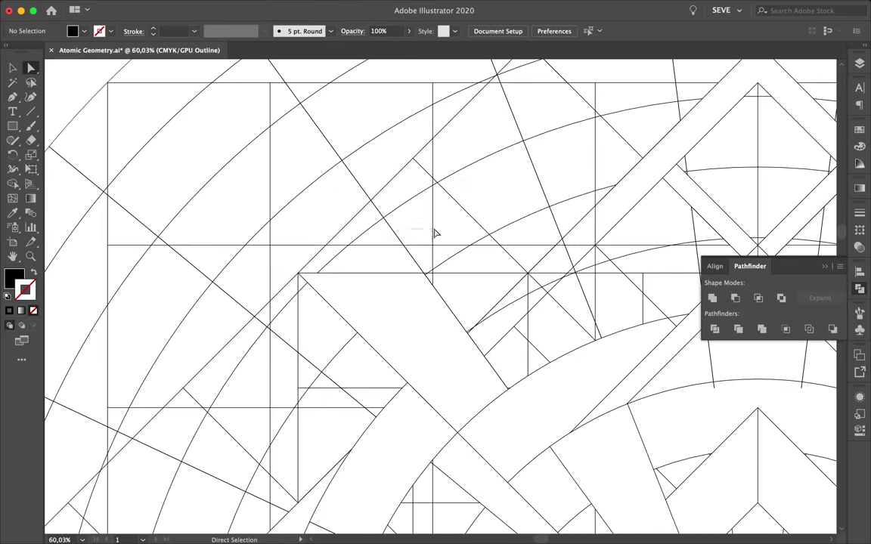
pyautogui.scroll(3, 713, 293)
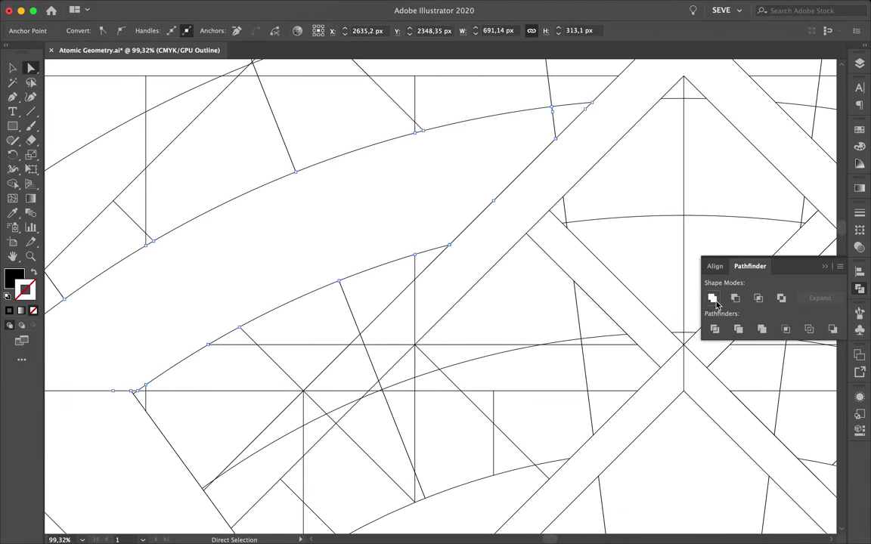
pyautogui.click(735, 208)
pyautogui.scroll(-2, 550, 140)
pyautogui.scroll(2, 605, 219)
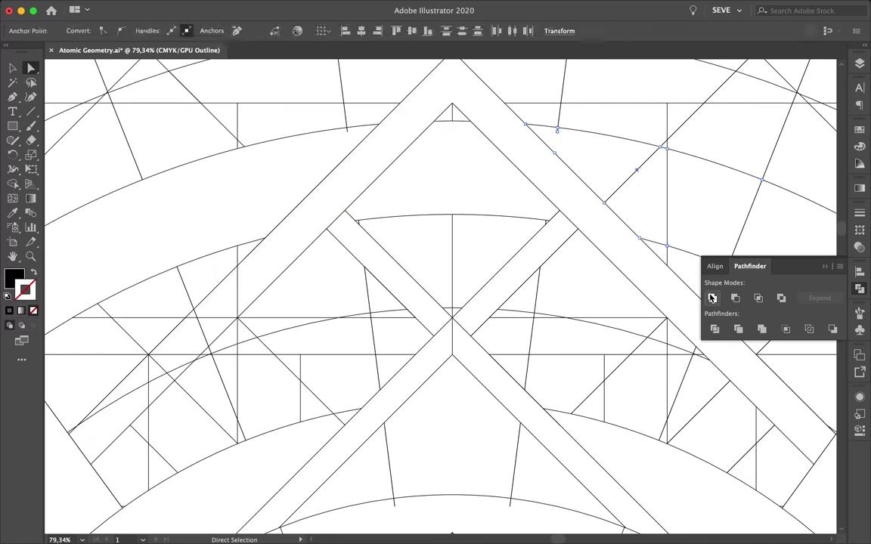
pyautogui.scroll(3, 651, 220)
pyautogui.scroll(-5, 667, 296)
pyautogui.scroll(4, 683, 288)
pyautogui.scroll(-3, 683, 288)
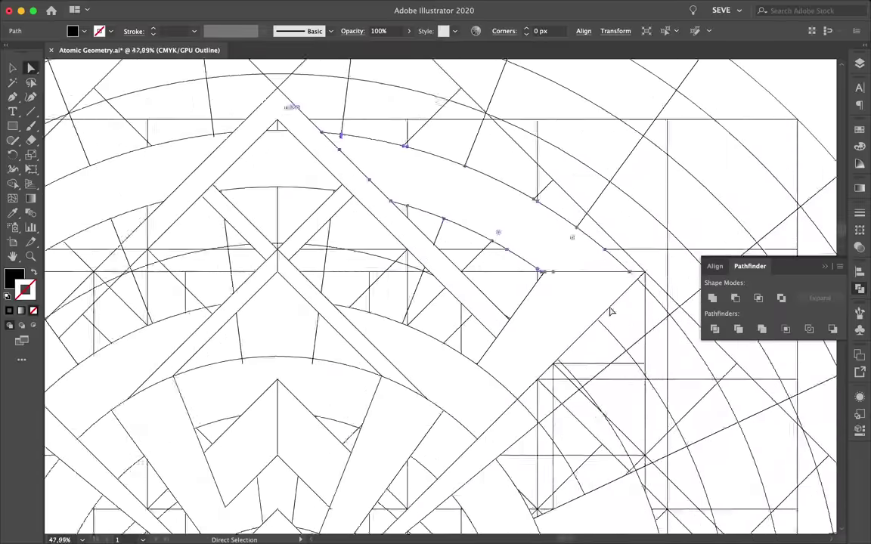
pyautogui.scroll(-2, 609, 311)
pyautogui.scroll(-3, 478, 198)
pyautogui.scroll(5, 472, 221)
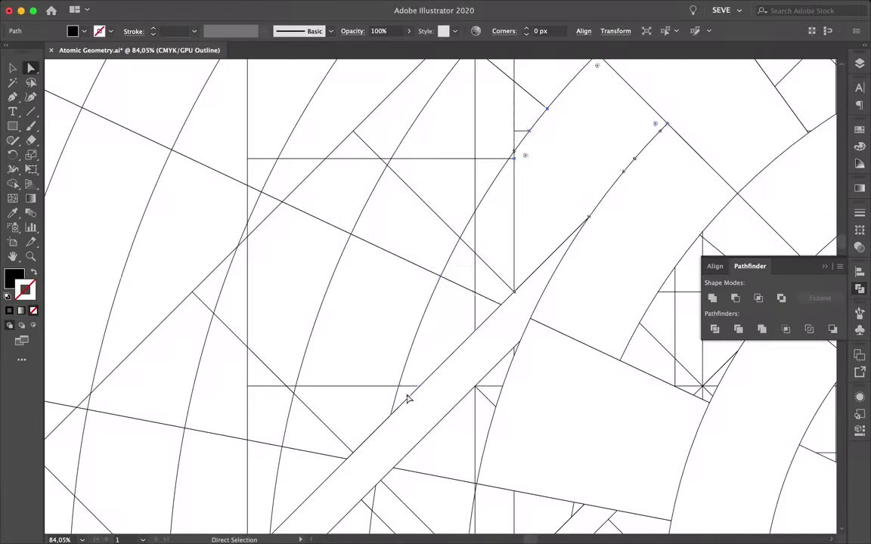
pyautogui.hscroll(2, 663, 284)
# - Marquee-select the long strip pieces and unite them into one shape with Pathfinder
pyautogui.scroll(-3, 568, 279)
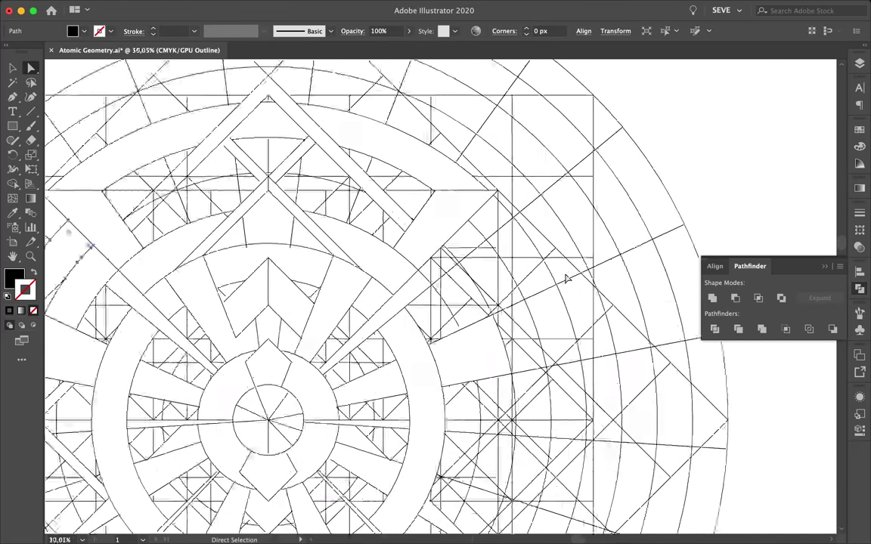
pyautogui.scroll(2, 646, 267)
pyautogui.scroll(-1, 570, 352)
pyautogui.scroll(-4, 570, 353)
pyautogui.scroll(5, 429, 286)
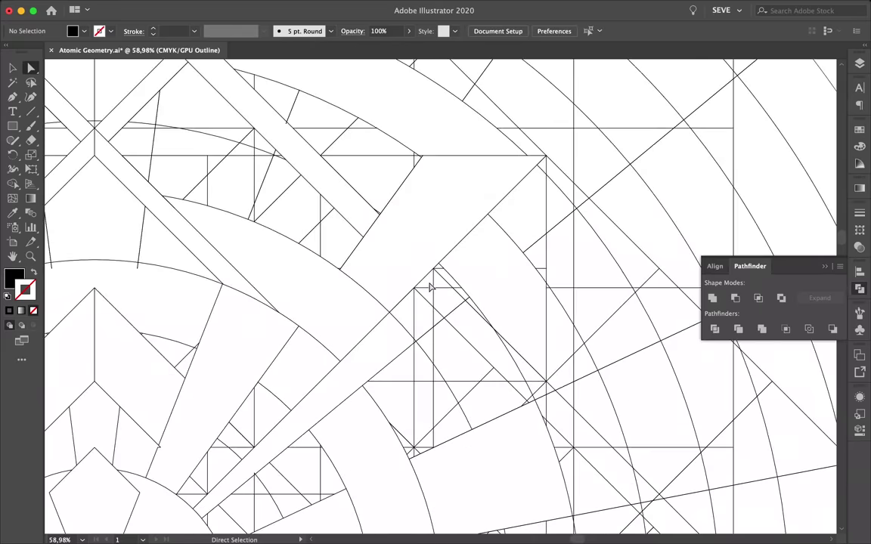
pyautogui.moveTo(449, 308); pyautogui.dragTo(551, 412)
pyautogui.scroll(2, 513, 352)
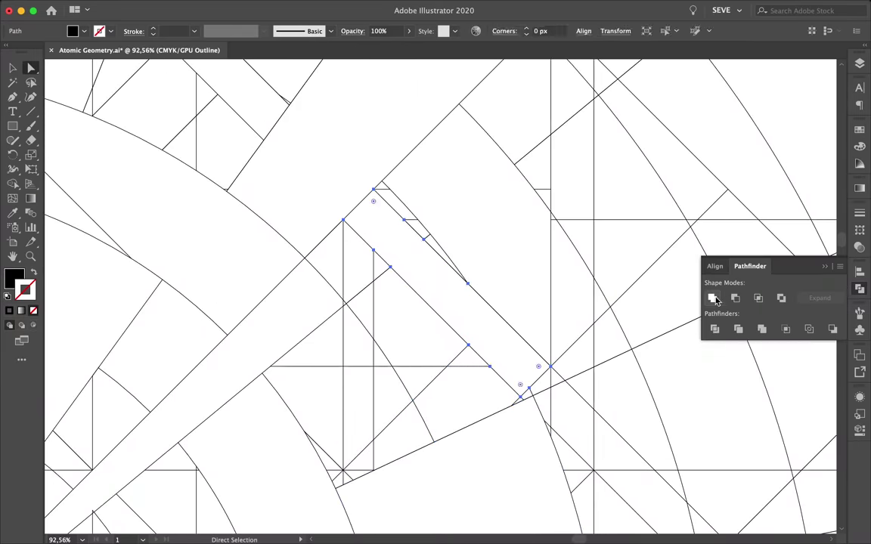
pyautogui.scroll(-2, 537, 315)
pyautogui.hscroll(2, 537, 315)
pyautogui.click(714, 331)
# - Select the small piece at the strip's end and the lower-left strip fragments
pyautogui.moveTo(470, 308); pyautogui.dragTo(498, 326)
pyautogui.scroll(-3, 498, 325)
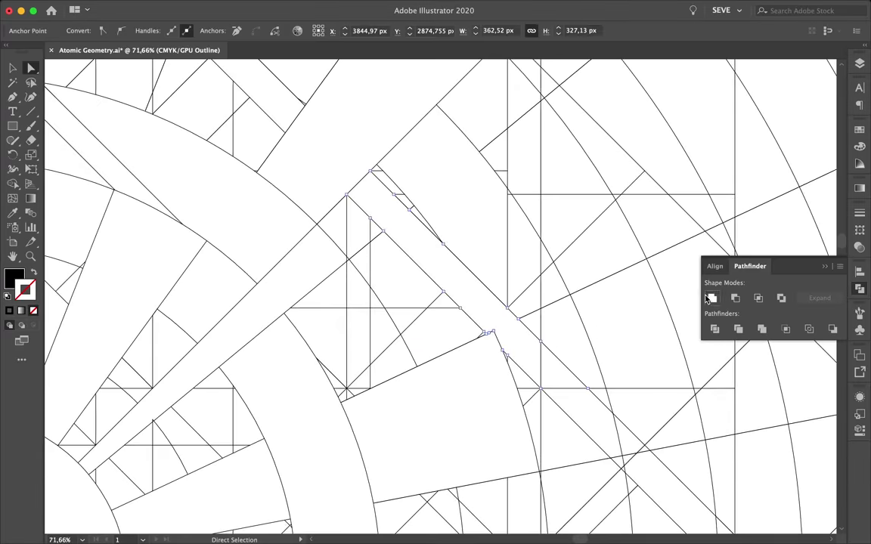
pyautogui.scroll(-3, 579, 314)
pyautogui.scroll(3, 578, 310)
pyautogui.scroll(2, 526, 333)
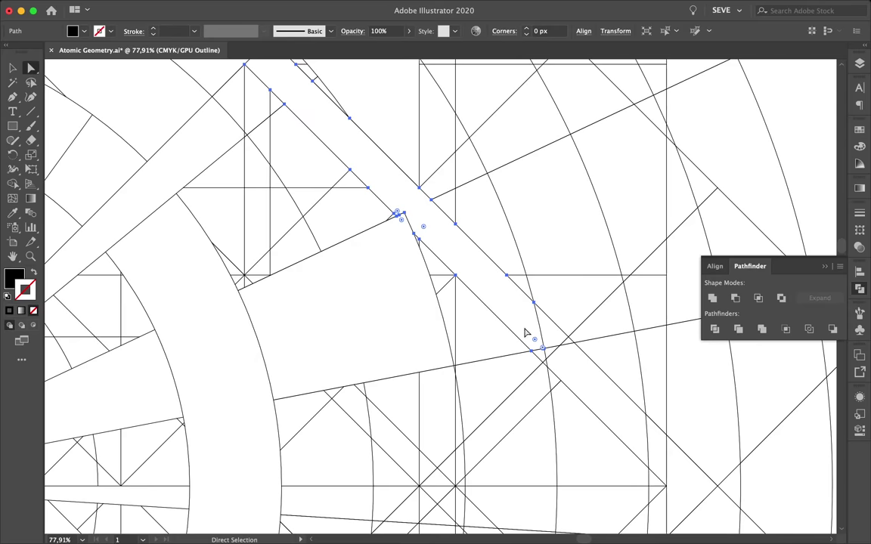
pyautogui.scroll(-3, 544, 348)
pyautogui.scroll(3, 185, 407)
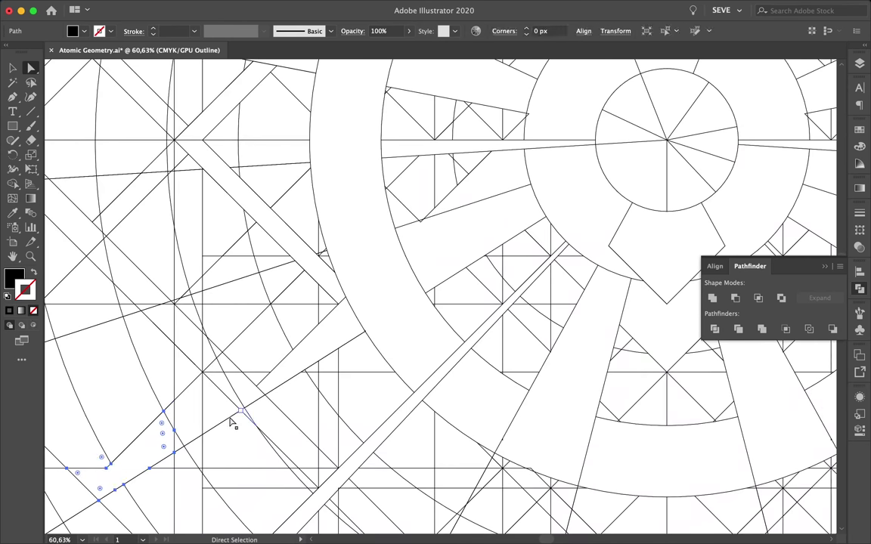
pyautogui.moveTo(64, 492); pyautogui.dragTo(189, 409)
pyautogui.scroll(2, 188, 408)
pyautogui.keyDown('shift'); pyautogui.click(319, 362); pyautogui.keyUp('shift')
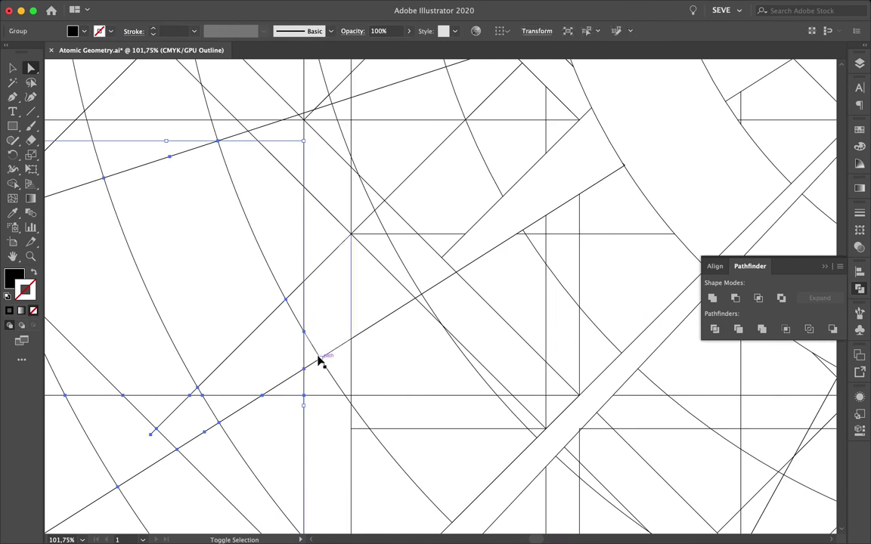
pyautogui.scroll(3, 402, 218)
pyautogui.hscroll(2, 386, 258)
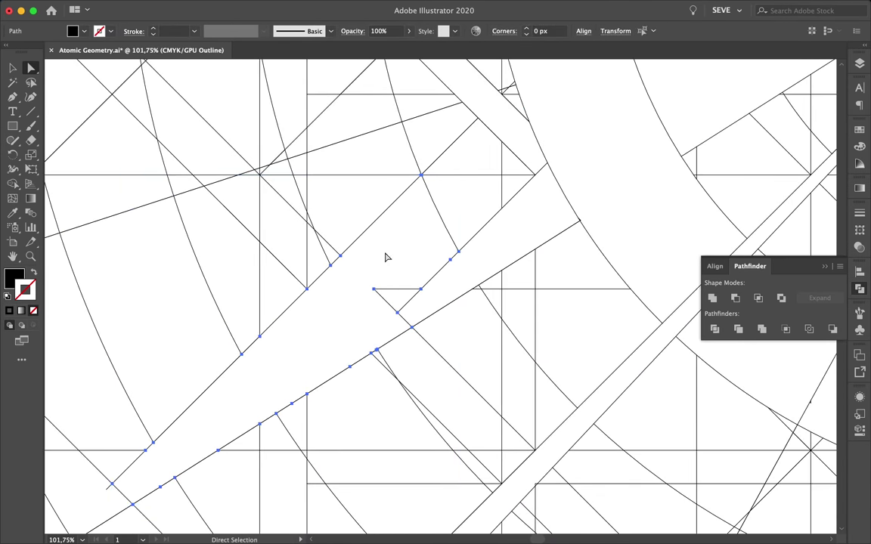
# - Select the strip path with its adjacent segments and unite the sliver pieces
pyautogui.click(510, 175)
pyautogui.scroll(2, 549, 334)
pyautogui.scroll(5, 528, 197)
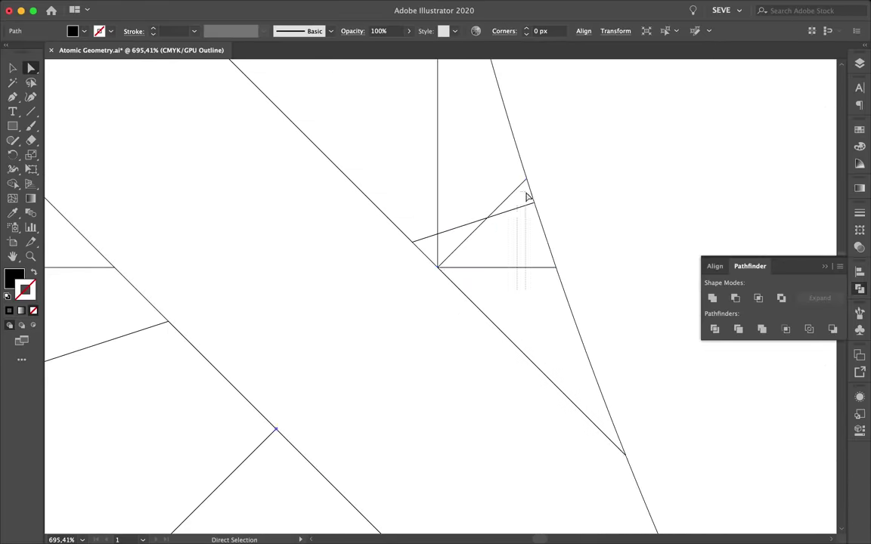
pyautogui.scroll(-10, 512, 221)
pyautogui.scroll(5, 467, 272)
pyautogui.click(400, 285)
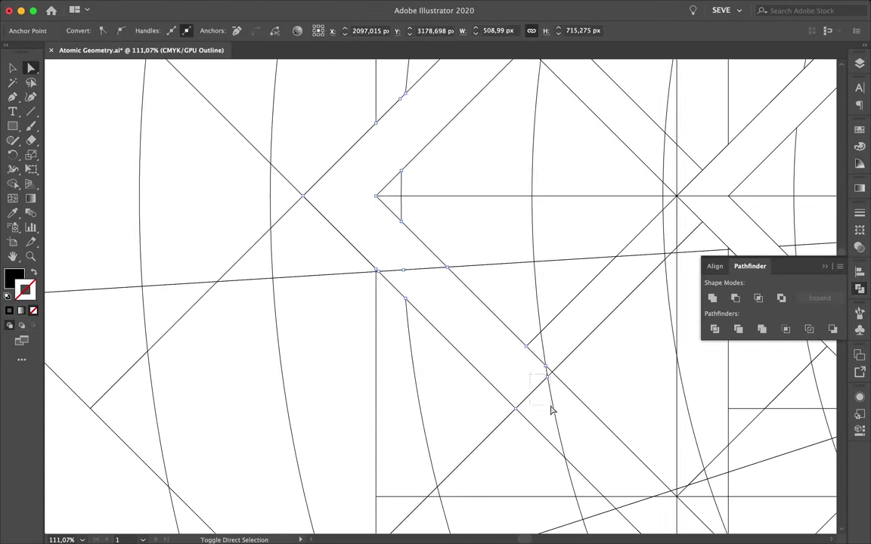
pyautogui.scroll(-5, 420, 285)
pyautogui.hscroll(5, 438, 303)
pyautogui.click(476, 318)
pyautogui.scroll(-8, 472, 339)
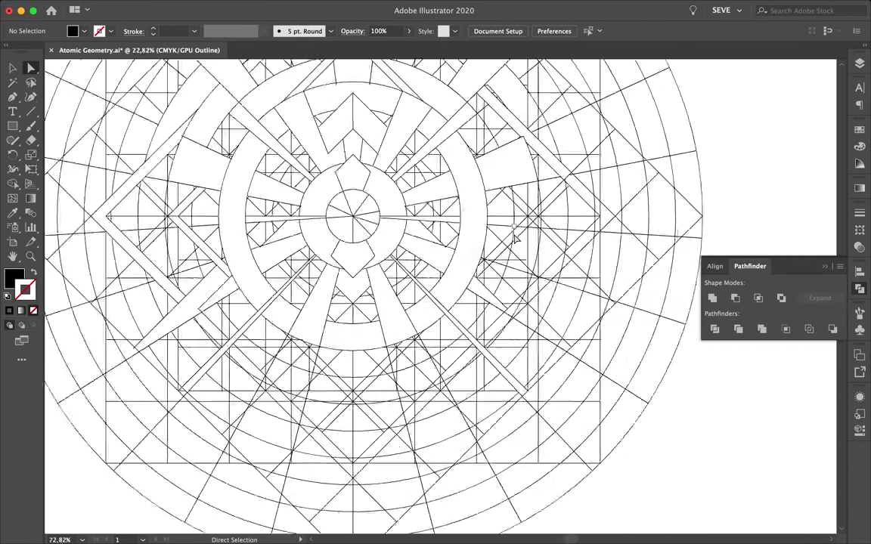
pyautogui.scroll(5, 554, 229)
pyautogui.scroll(3, 480, 288)
pyautogui.scroll(-3, 518, 348)
pyautogui.click(443, 414)
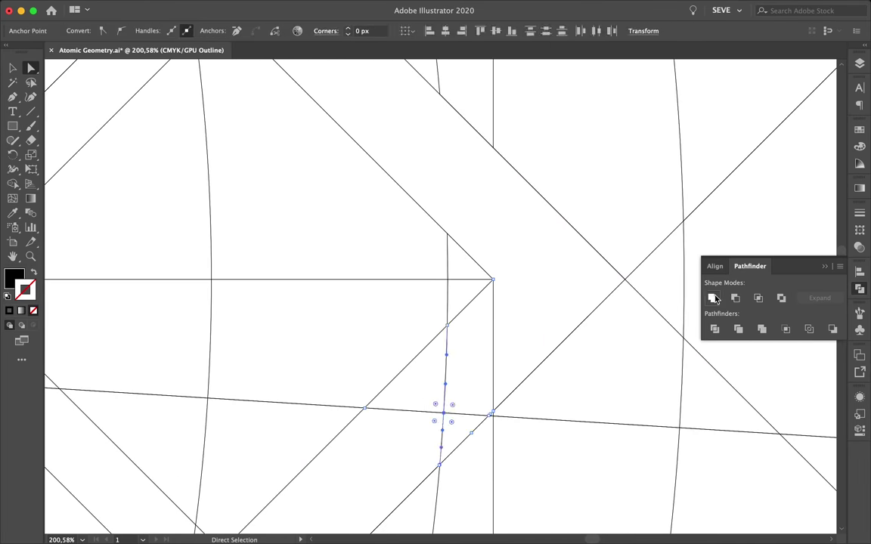
# - Select the next strip piece along with a whole path piece
pyautogui.scroll(-3, 473, 350)
pyautogui.click(447, 297)
pyautogui.scroll(-1, 447, 297)
pyautogui.click(364, 379)
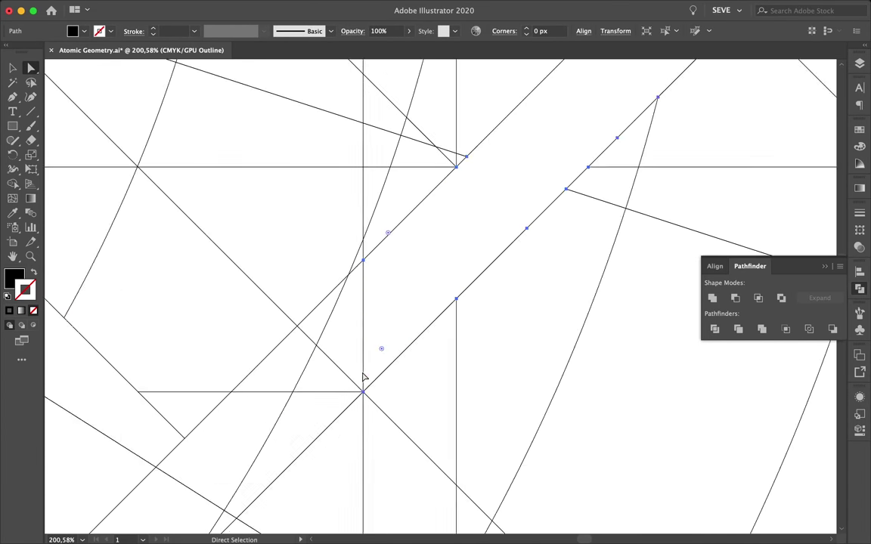
pyautogui.scroll(-3, 311, 352)
pyautogui.scroll(5, 295, 211)
pyautogui.scroll(-3, 344, 238)
pyautogui.scroll(-2, 345, 237)
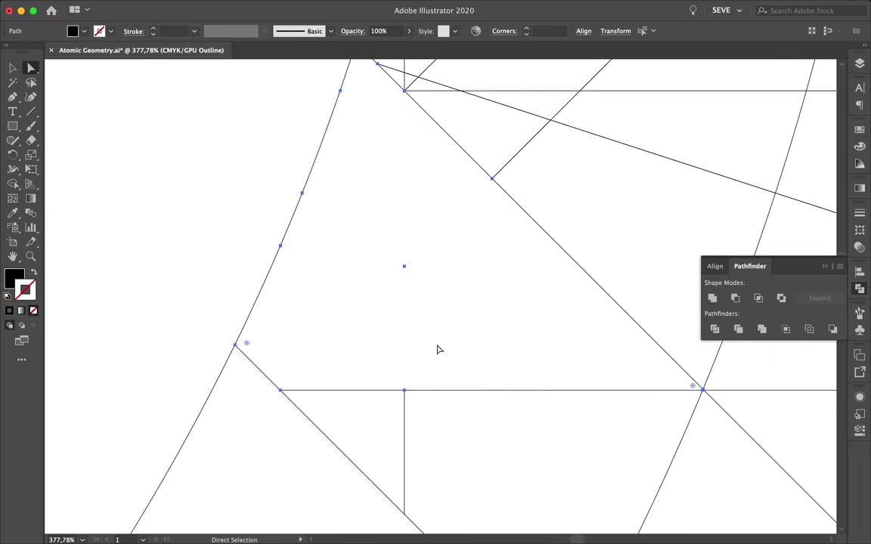
pyautogui.scroll(-2, 528, 296)
pyautogui.scroll(1, 610, 282)
pyautogui.scroll(-1, 653, 351)
pyautogui.scroll(-3, 653, 350)
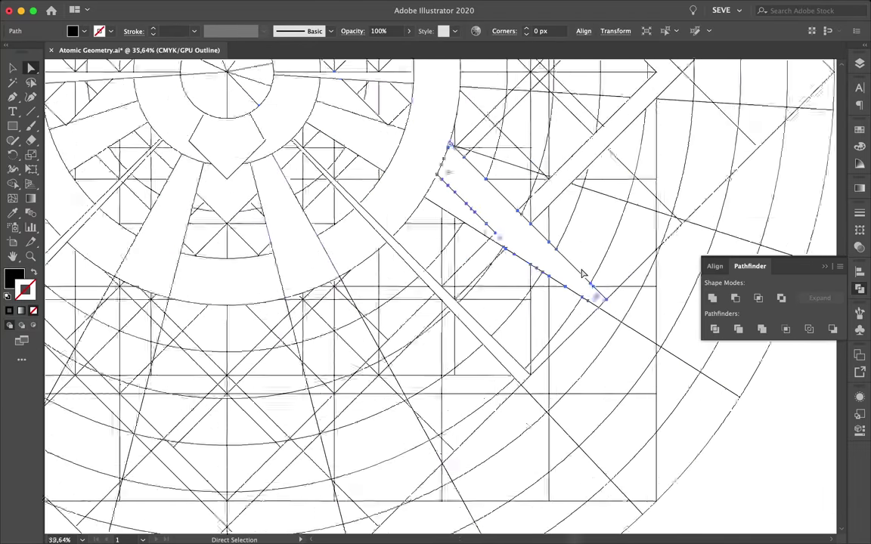
pyautogui.scroll(2, 370, 406)
# - Select the long diagonal strip piece beside the outer ring
pyautogui.click(356, 407)
pyautogui.scroll(-2, 365, 383)
pyautogui.scroll(3, 361, 382)
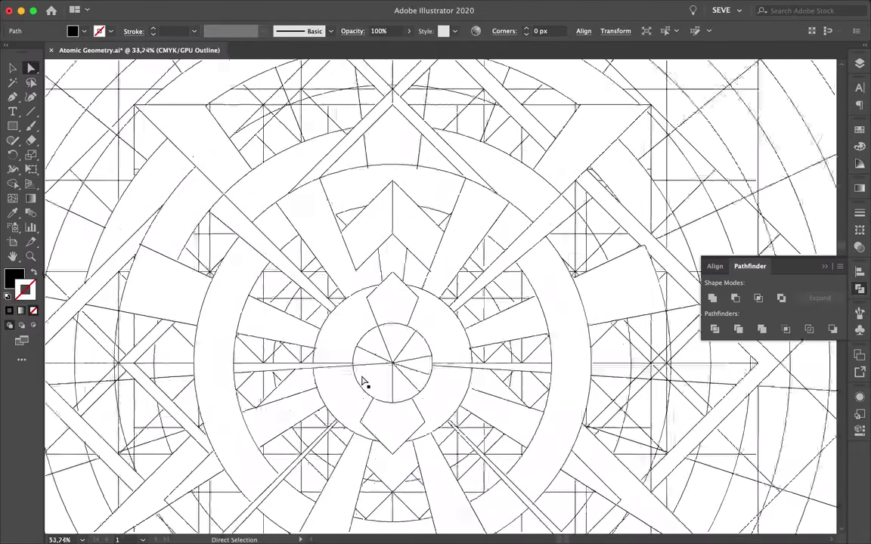
pyautogui.scroll(3, 333, 258)
pyautogui.scroll(-2, 501, 235)
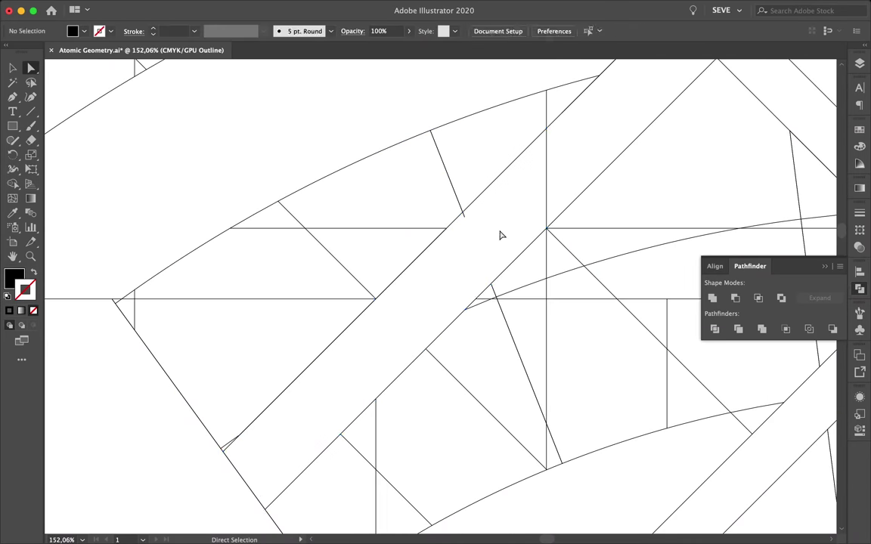
pyautogui.scroll(2, 469, 194)
pyautogui.scroll(-2, 515, 211)
pyautogui.scroll(-3, 525, 152)
# - Simplify the selected chevron path with Object > Simplify
pyautogui.scroll(-3, 525, 152)
pyautogui.click(168, 6)
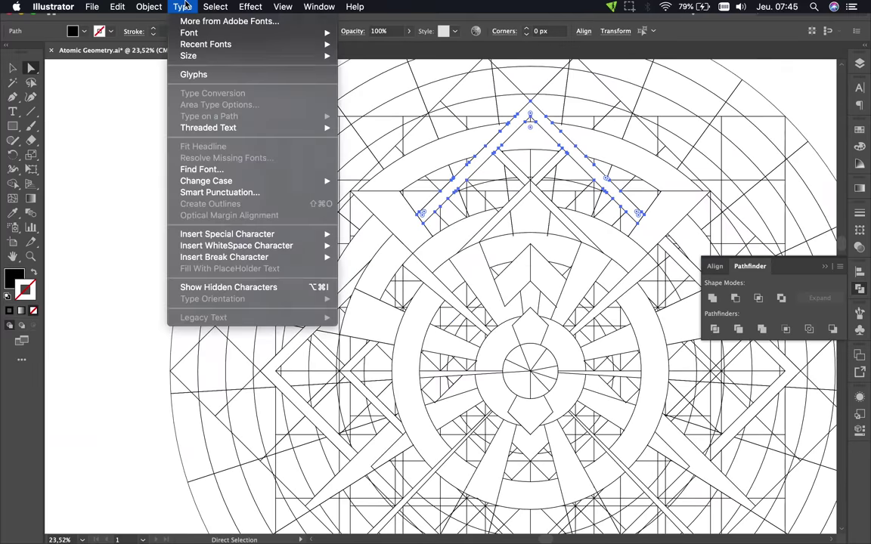
pyautogui.click(150, 6)
pyautogui.click(291, 361)
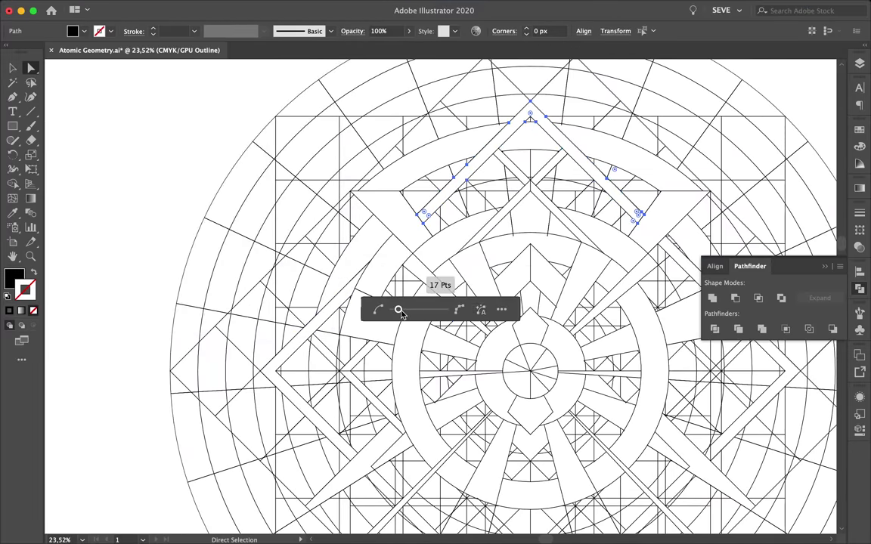
pyautogui.scroll(3, 535, 239)
pyautogui.scroll(-2, 518, 146)
pyautogui.scroll(-2, 555, 150)
pyautogui.scroll(-1, 556, 149)
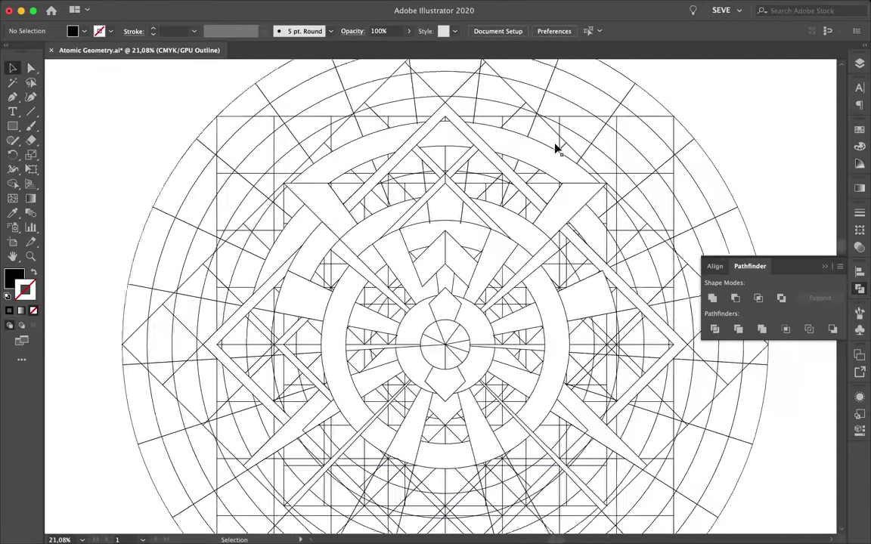
pyautogui.scroll(1, 555, 150)
pyautogui.scroll(3, 556, 150)
# - Inspect anchors on the strip path, diagonal band and small triangle, then deselect
pyautogui.press('a')
pyautogui.click(550, 239)
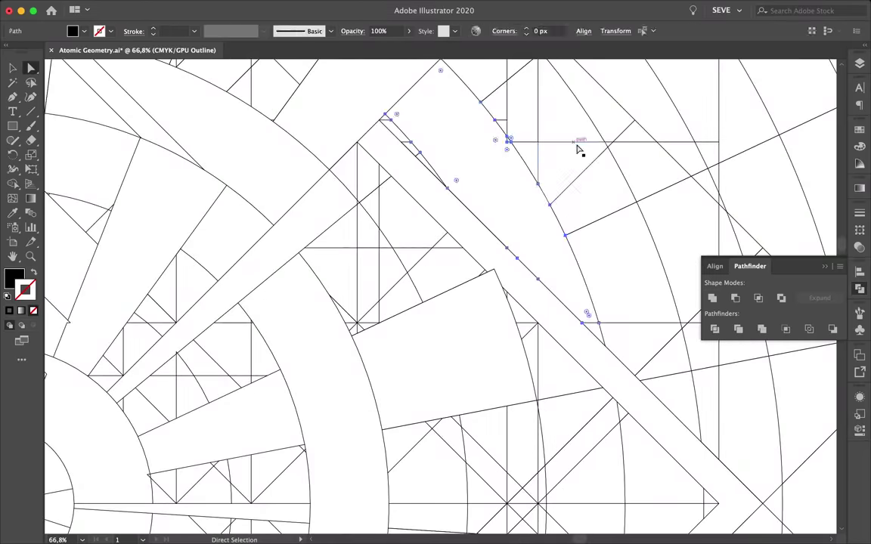
pyautogui.scroll(3, 628, 254)
pyautogui.scroll(-5, 583, 230)
pyautogui.scroll(3, 632, 278)
pyautogui.scroll(2, 538, 268)
pyautogui.click(536, 262)
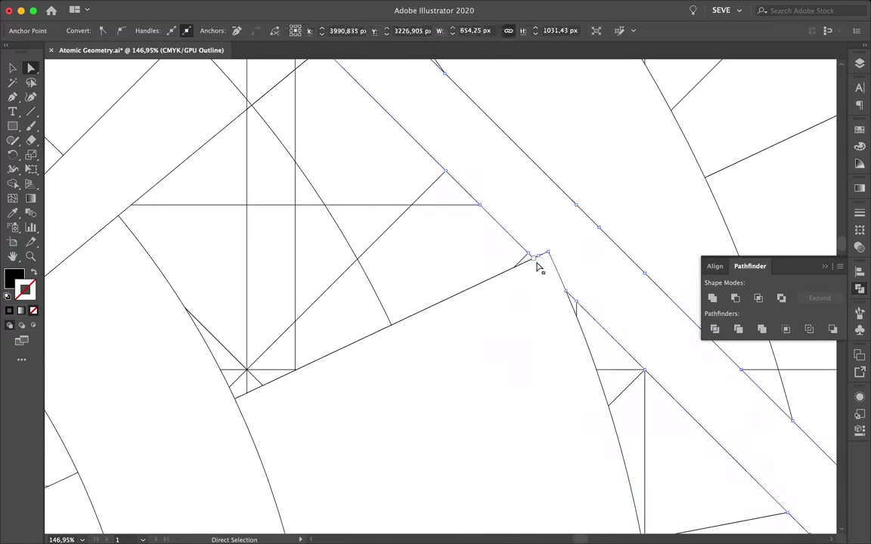
pyautogui.scroll(2, 576, 347)
pyautogui.scroll(-3, 529, 296)
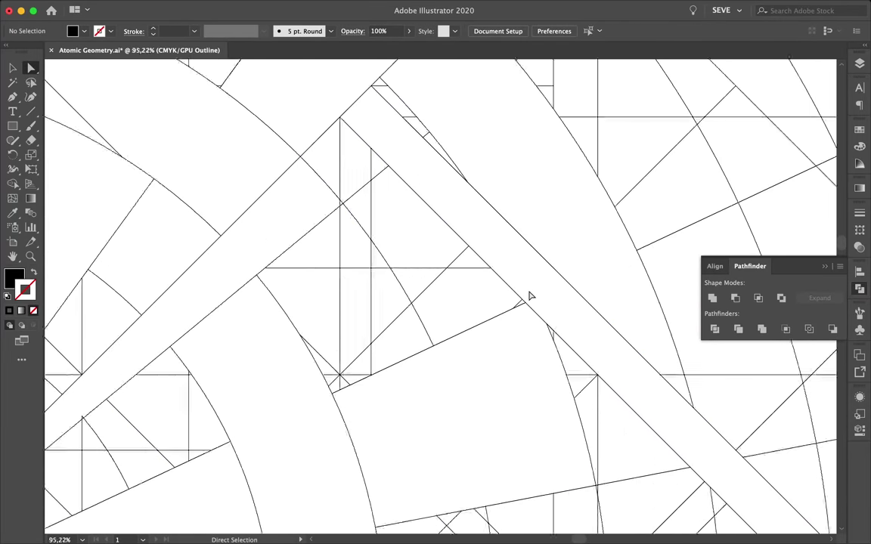
pyautogui.scroll(2, 573, 270)
pyautogui.press('v')
pyautogui.scroll(2, 573, 270)
pyautogui.press('a')
pyautogui.click(530, 201)
pyautogui.scroll(-5, 530, 303)
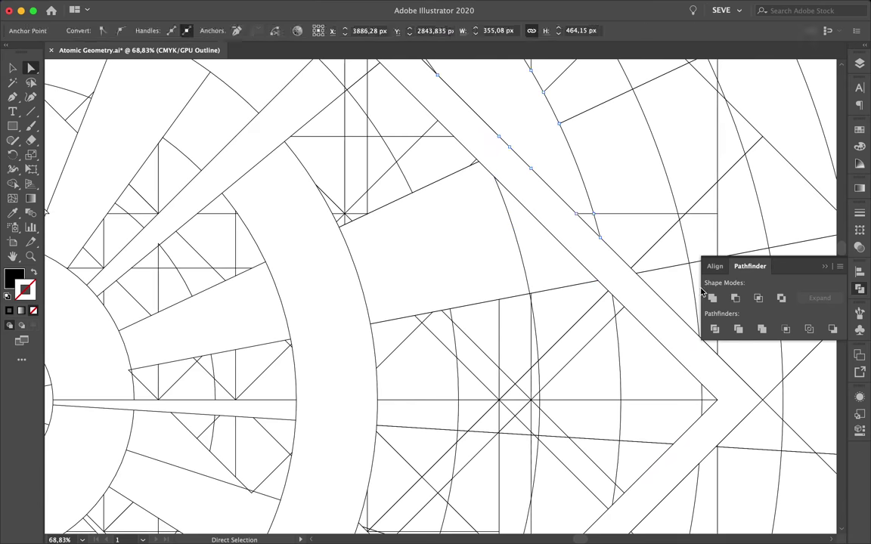
pyautogui.scroll(5, 491, 306)
pyautogui.scroll(-4, 595, 415)
pyautogui.click(594, 415)
# - Select the thin sliver and the V-shaped band, then clear the selection
pyautogui.scroll(4, 577, 266)
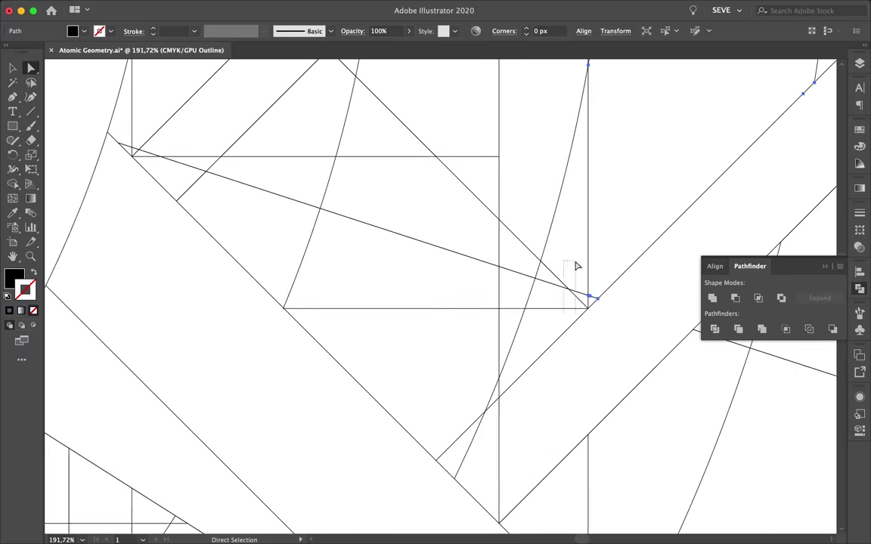
pyautogui.scroll(-2, 630, 307)
pyautogui.scroll(-1, 653, 311)
pyautogui.scroll(-3, 602, 354)
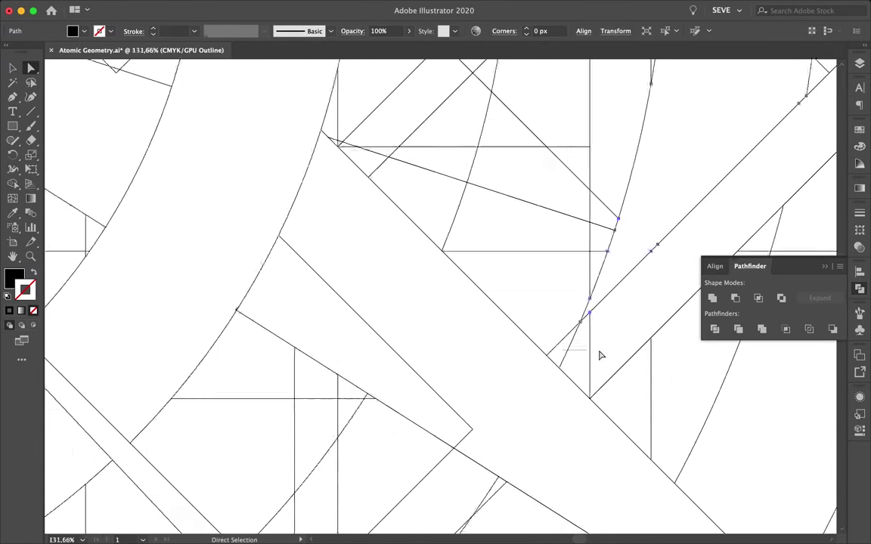
pyautogui.scroll(-3, 655, 315)
pyautogui.scroll(-2, 486, 395)
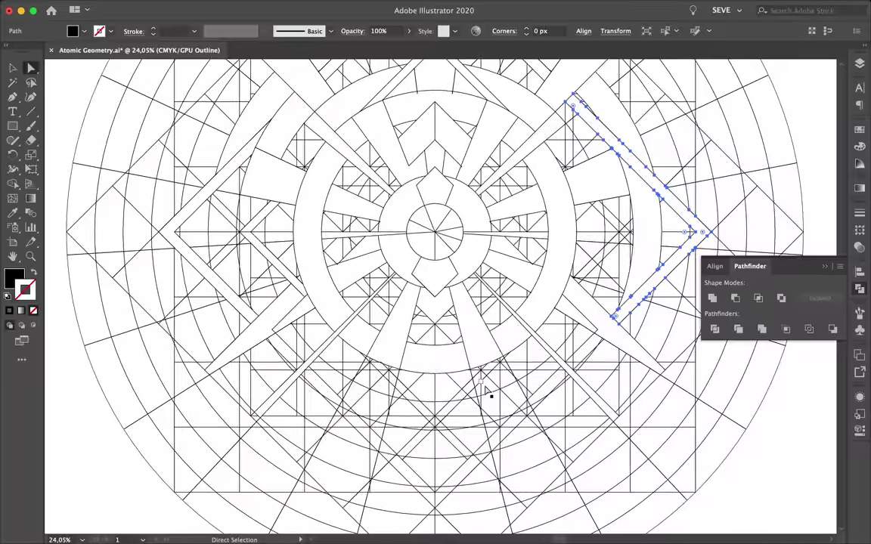
pyautogui.scroll(2, 289, 254)
pyautogui.scroll(2, 556, 356)
pyautogui.scroll(2, 622, 196)
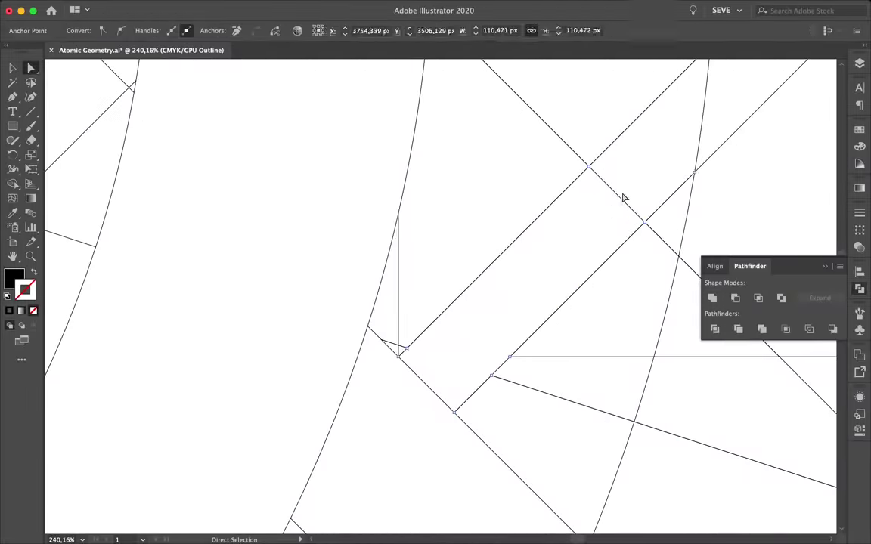
pyautogui.scroll(-1, 675, 156)
pyautogui.scroll(2, 675, 156)
pyautogui.hscroll(1, 696, 204)
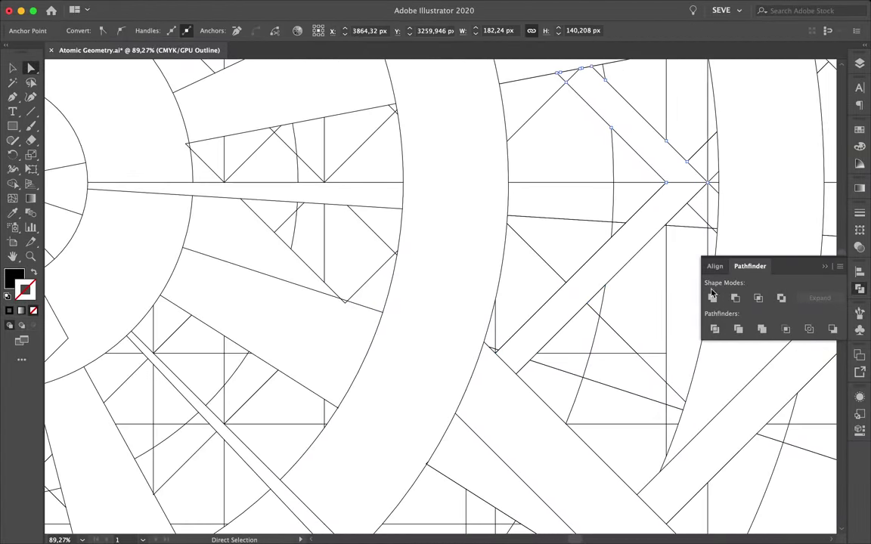
pyautogui.scroll(-2, 382, 399)
pyautogui.scroll(3, 465, 266)
pyautogui.scroll(3, 381, 188)
pyautogui.scroll(-1, 443, 372)
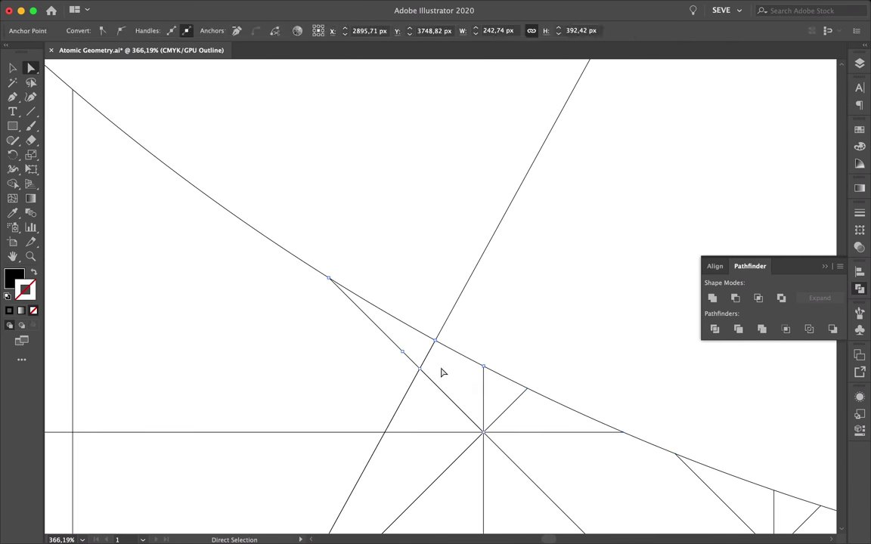
pyautogui.scroll(-2, 443, 372)
pyautogui.scroll(-1, 586, 414)
pyautogui.scroll(-1, 661, 490)
pyautogui.click(549, 380)
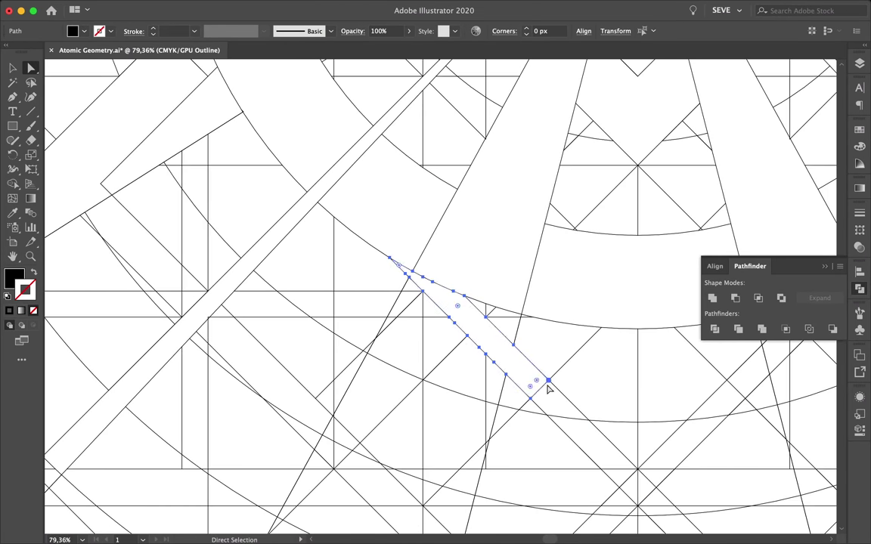
pyautogui.click(642, 481)
pyautogui.scroll(1, 677, 385)
pyautogui.hscroll(3, 676, 385)
pyautogui.scroll(1, 652, 398)
pyautogui.hscroll(3, 652, 398)
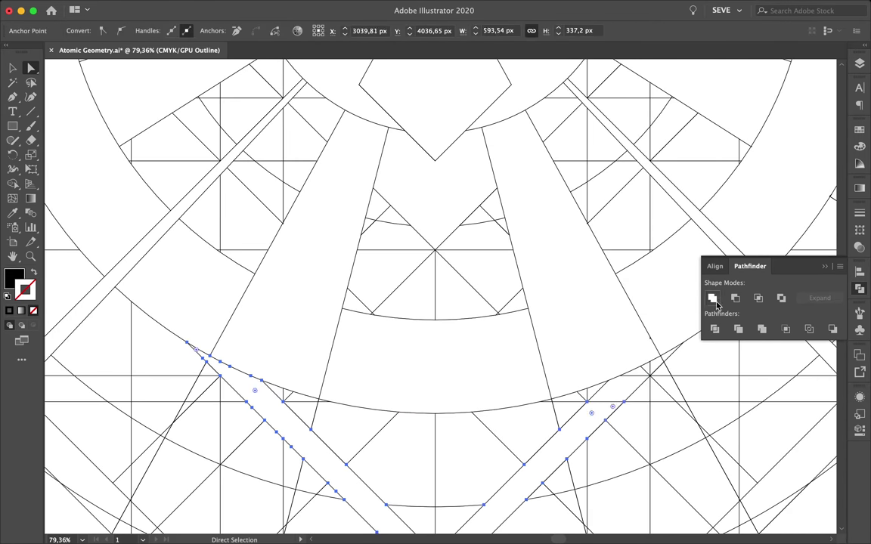
pyautogui.scroll(3, 675, 391)
pyautogui.scroll(-3, 574, 241)
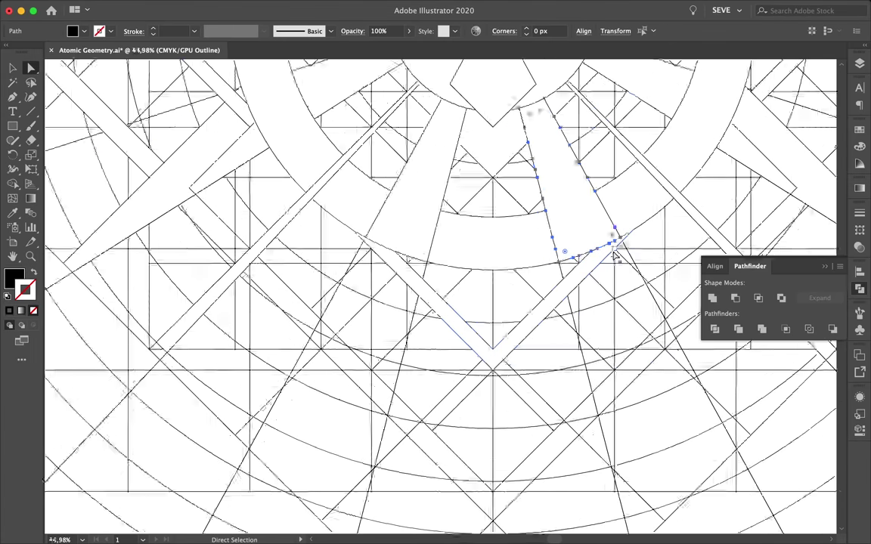
pyautogui.click(527, 384)
# - Select anchors at the V band's corner, diagonal band and triangle edge junctions
pyautogui.scroll(-2, 524, 479)
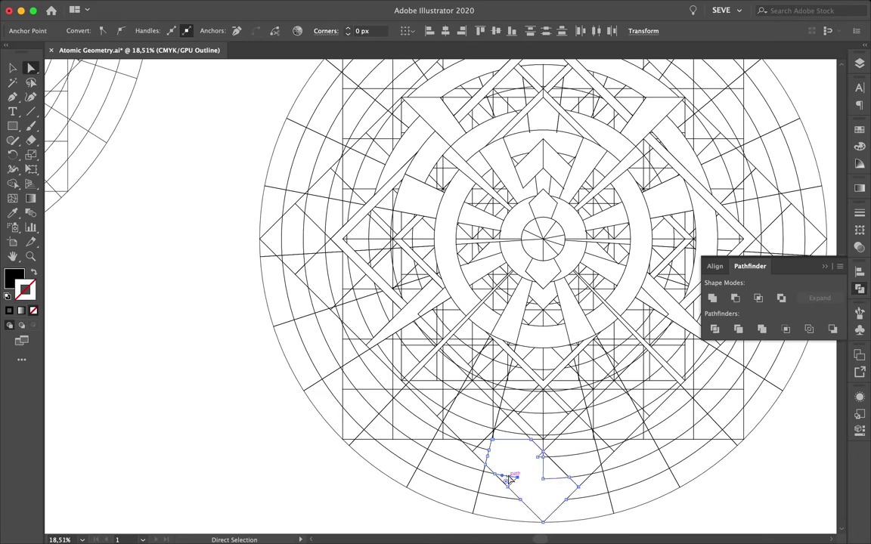
pyautogui.scroll(2, 619, 394)
pyautogui.scroll(2, 317, 327)
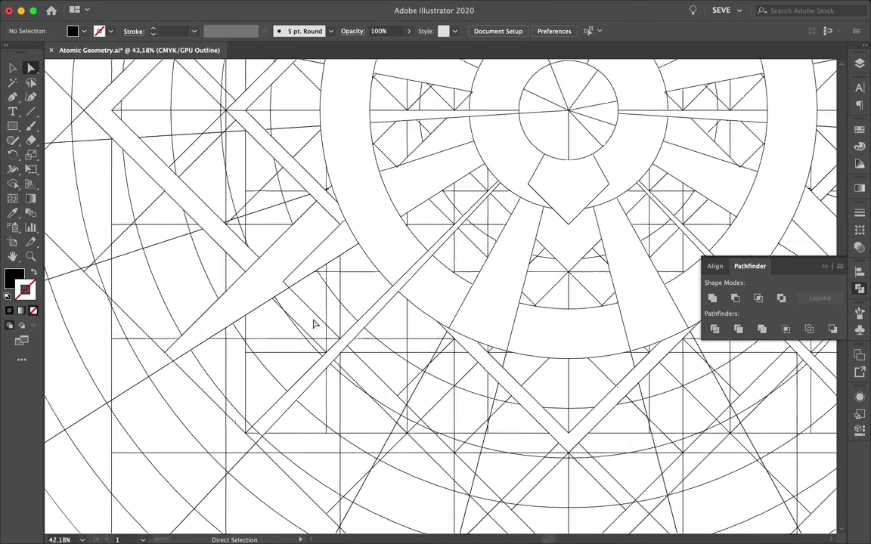
pyautogui.scroll(2, 341, 374)
pyautogui.click(342, 374)
pyautogui.scroll(2, 378, 333)
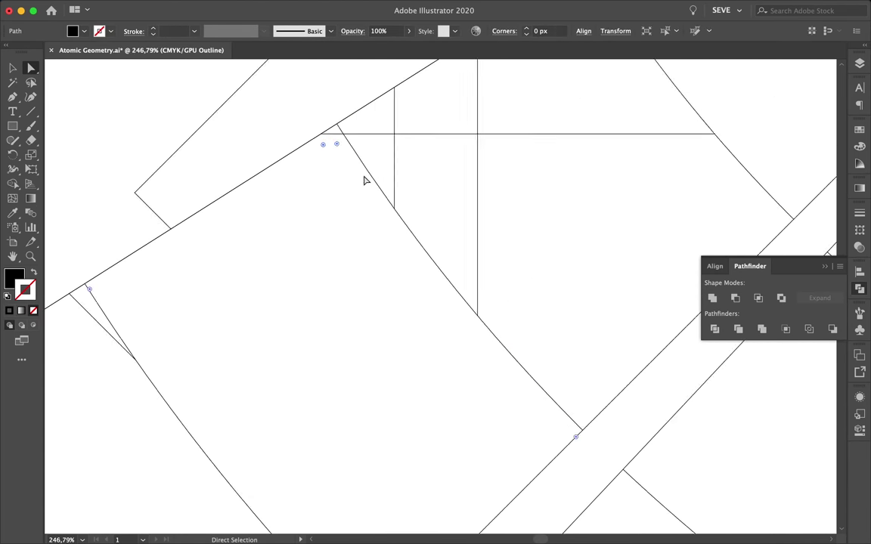
pyautogui.scroll(-3, 510, 339)
pyautogui.scroll(-2, 643, 382)
pyautogui.hscroll(2, 643, 382)
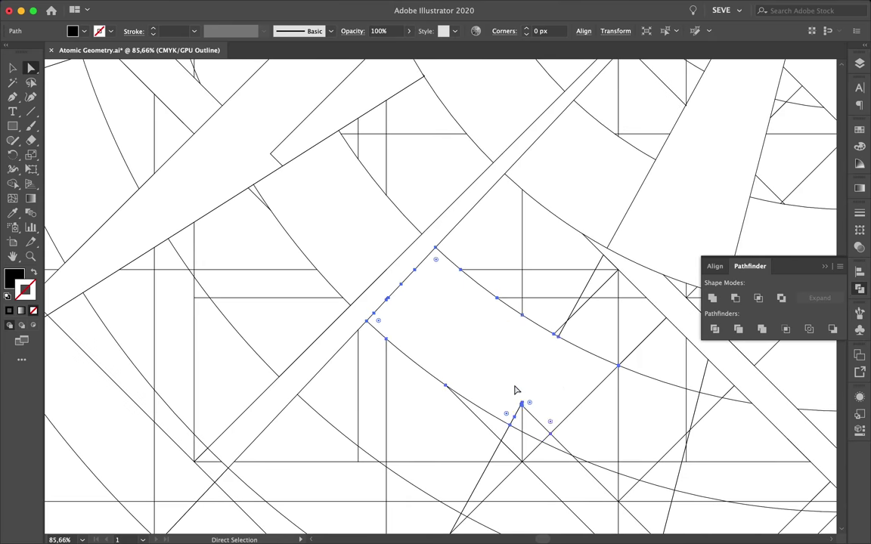
pyautogui.scroll(2, 678, 468)
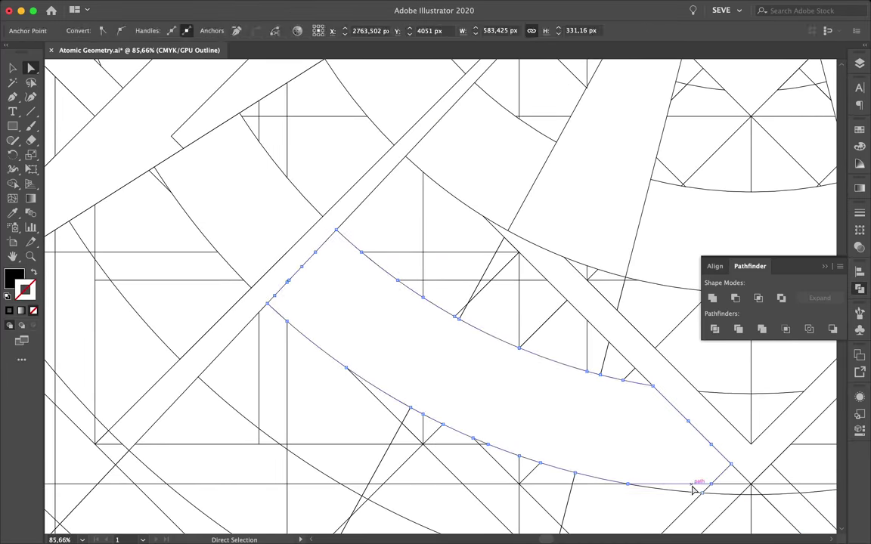
pyautogui.scroll(1, 655, 411)
pyautogui.scroll(-2, 680, 387)
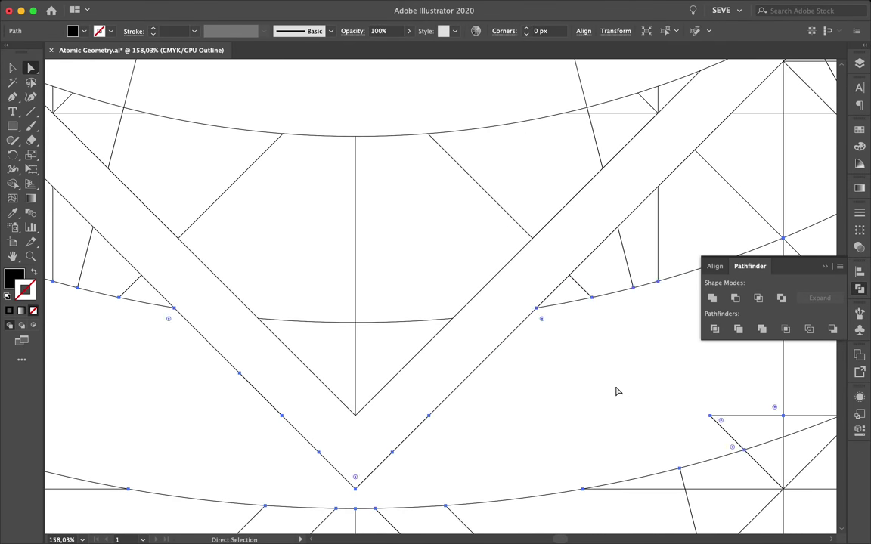
pyautogui.click(577, 438)
pyautogui.hscroll(3, 650, 363)
pyautogui.moveTo(622, 377); pyautogui.dragTo(660, 421)
pyautogui.scroll(-3, 635, 363)
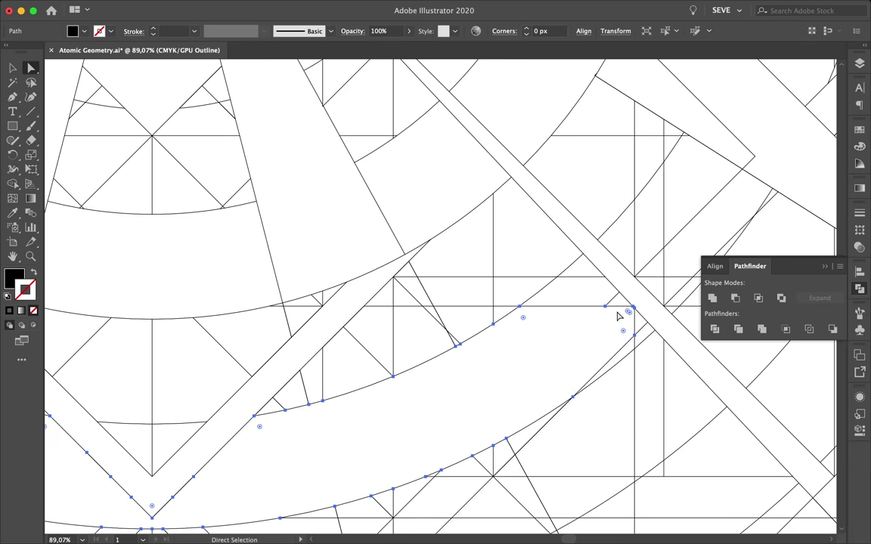
pyautogui.scroll(-1, 529, 325)
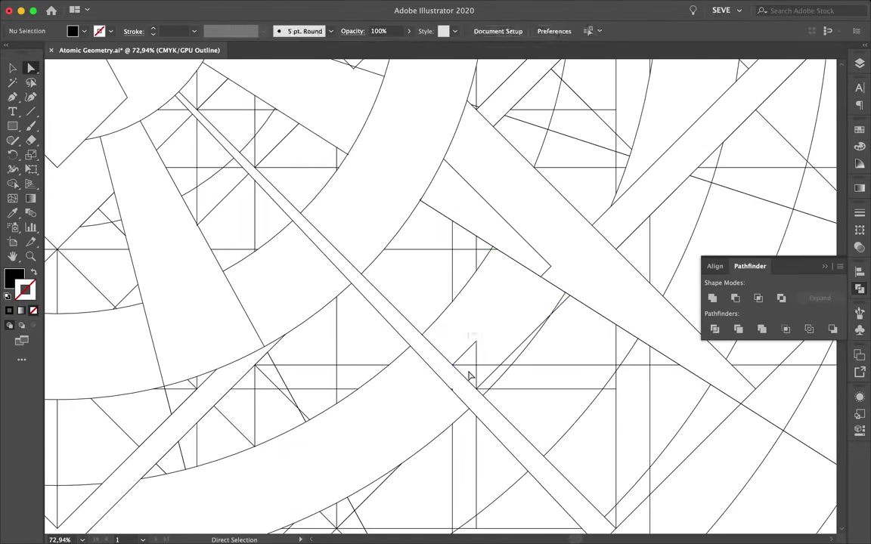
pyautogui.click(512, 361)
pyautogui.scroll(3, 518, 288)
pyautogui.scroll(3, 597, 301)
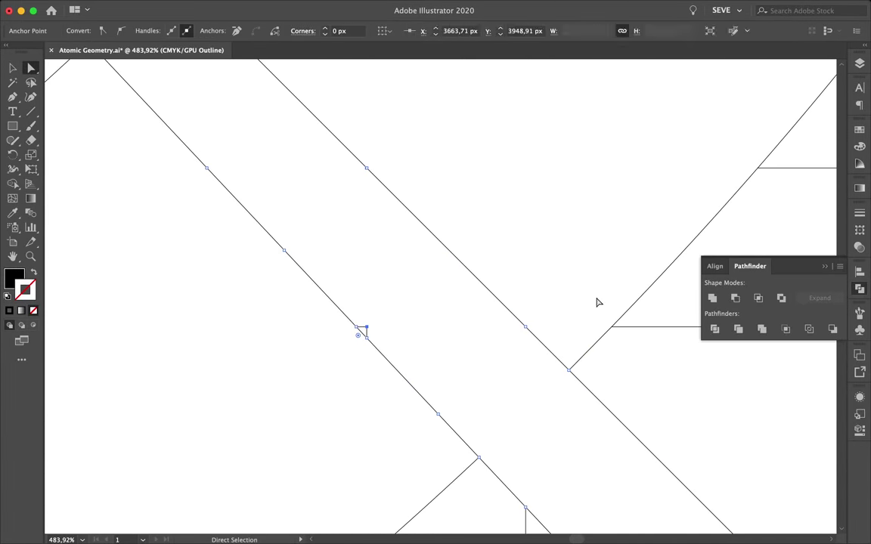
pyautogui.scroll(-3, 610, 311)
pyautogui.scroll(2, 610, 311)
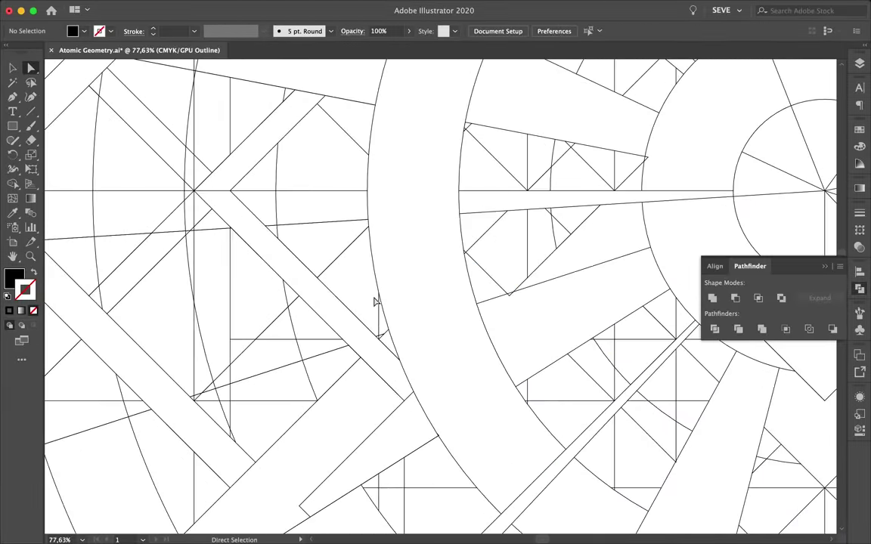
pyautogui.scroll(5, 374, 318)
pyautogui.click(403, 354)
pyautogui.scroll(-2, 575, 318)
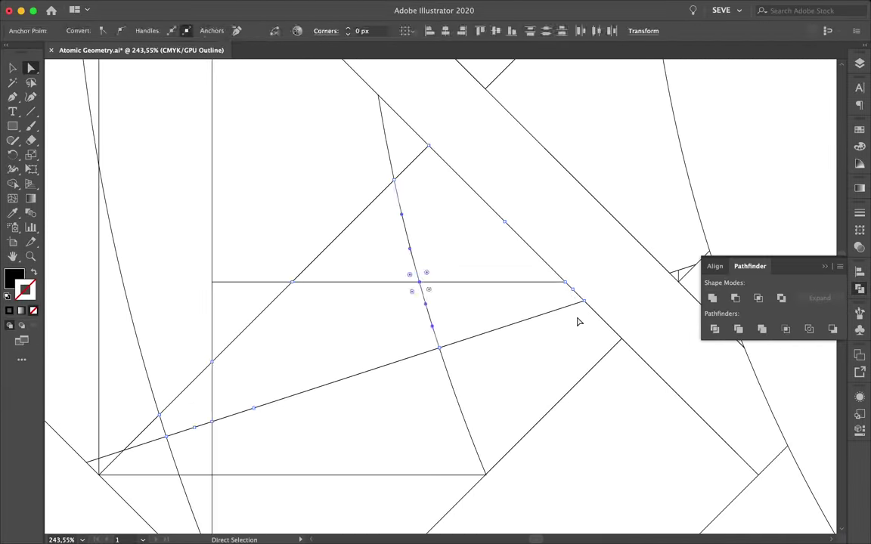
pyautogui.moveTo(251, 421)
pyautogui.mouseDown()
pyautogui.moveTo(347, 387)
pyautogui.moveTo(305, 391)
pyautogui.mouseUp()
pyautogui.click(228, 414)
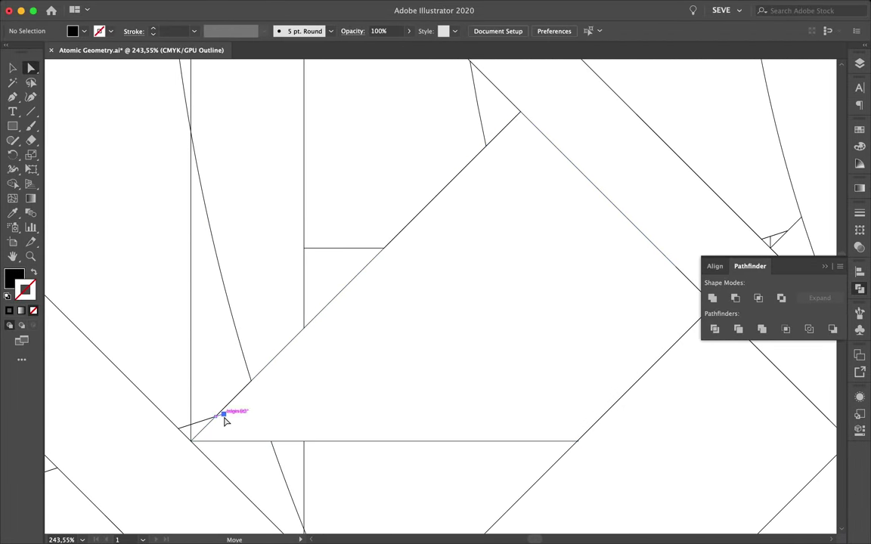
# - Check anchors where the diagonal band meets the ring, then clear the selection
pyautogui.scroll(3, 533, 139)
pyautogui.scroll(-10, 524, 142)
pyautogui.scroll(3, 266, 260)
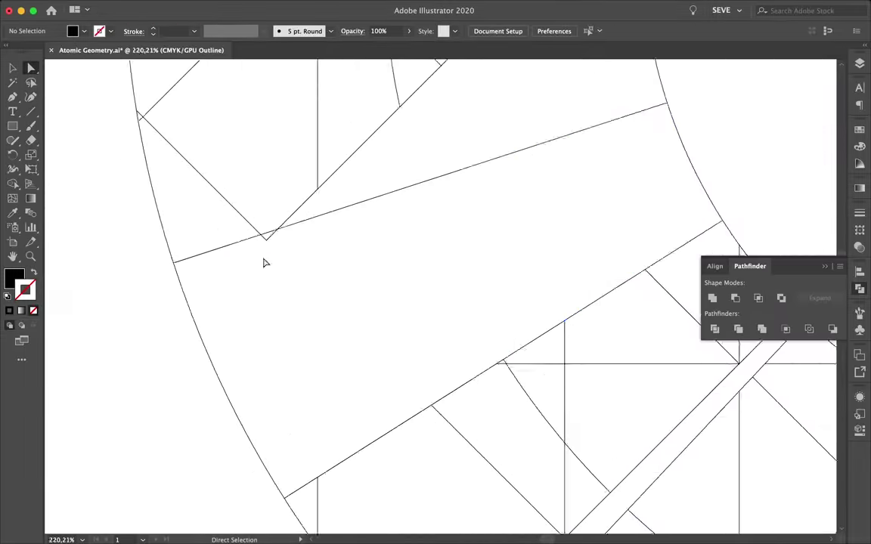
pyautogui.click(550, 285)
pyautogui.scroll(-4, 621, 284)
pyautogui.scroll(5, 622, 284)
pyautogui.scroll(-2, 568, 251)
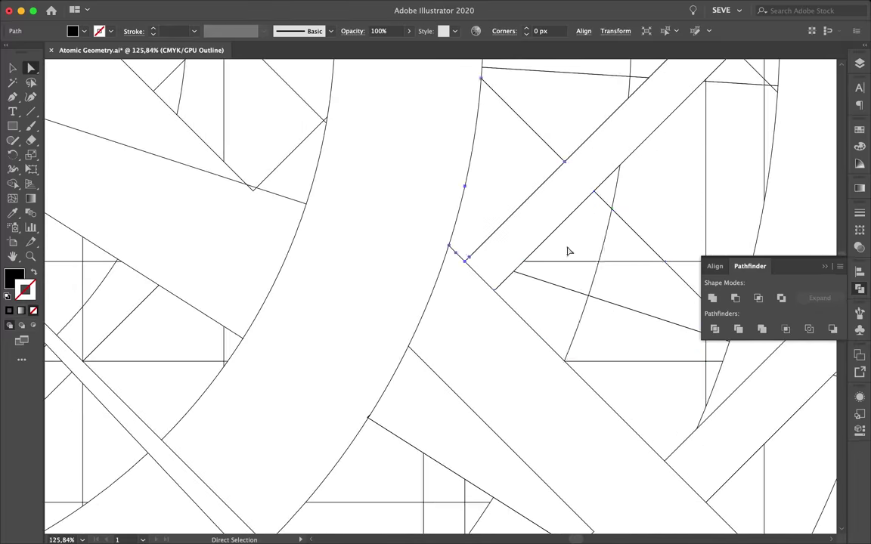
pyautogui.click(603, 304)
pyautogui.scroll(-6, 620, 319)
pyautogui.scroll(5, 620, 319)
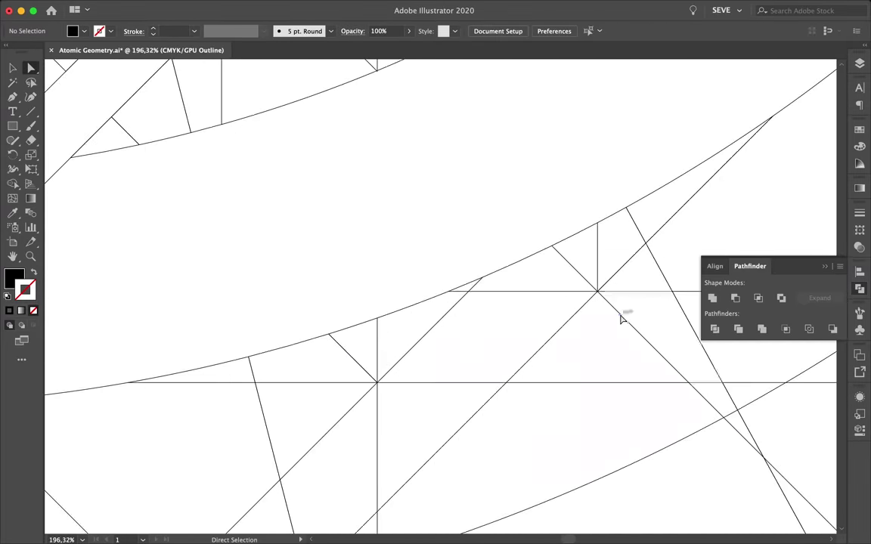
pyautogui.click(637, 225)
pyautogui.scroll(-5, 583, 273)
pyautogui.scroll(-5, 466, 347)
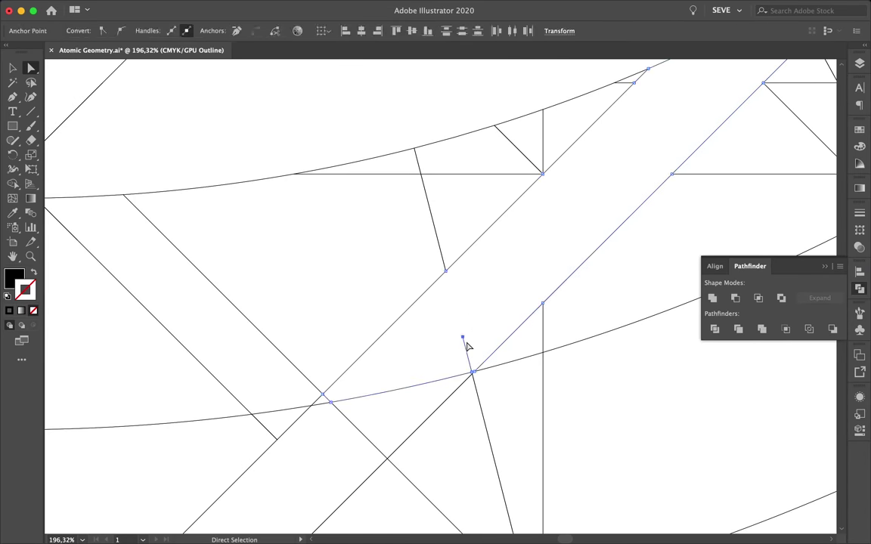
pyautogui.scroll(-4, 507, 314)
pyautogui.click(432, 295)
pyautogui.click(532, 327)
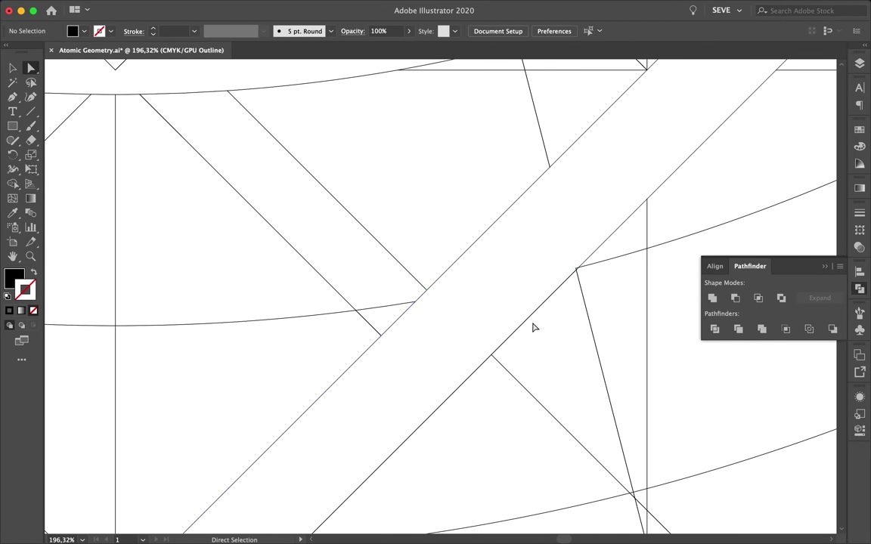
pyautogui.scroll(2, 532, 327)
pyautogui.click(550, 296)
pyautogui.scroll(-4, 546, 304)
# - Select the small path below the inner arc and zoom out to the whole mandala
pyautogui.click(445, 321)
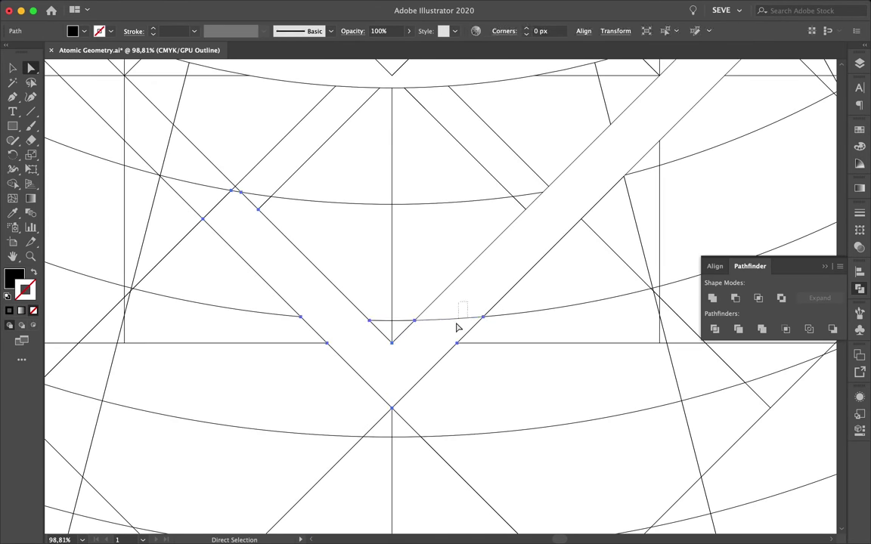
pyautogui.scroll(-1, 296, 231)
pyautogui.click(296, 232)
pyautogui.scroll(3, 306, 227)
pyautogui.scroll(-3, 279, 202)
pyautogui.click(278, 202)
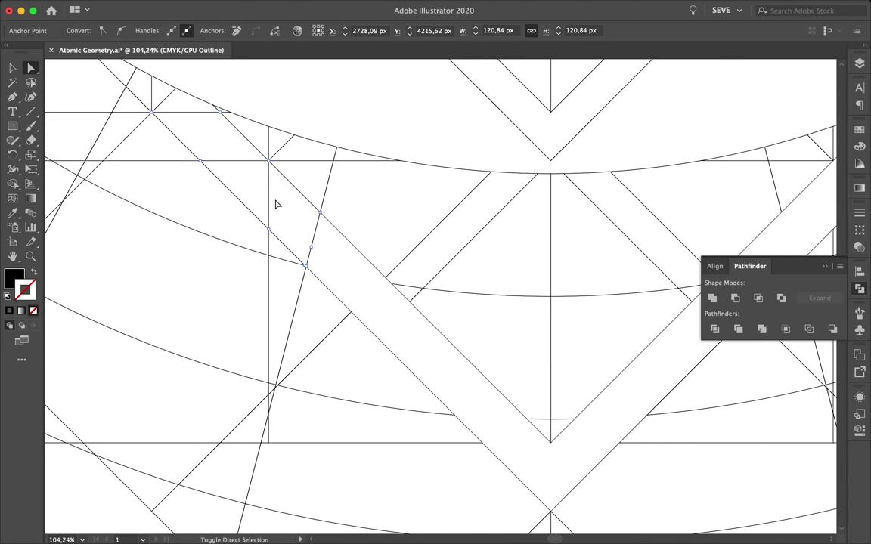
pyautogui.click(241, 159)
pyautogui.click(195, 127)
pyautogui.click(350, 212)
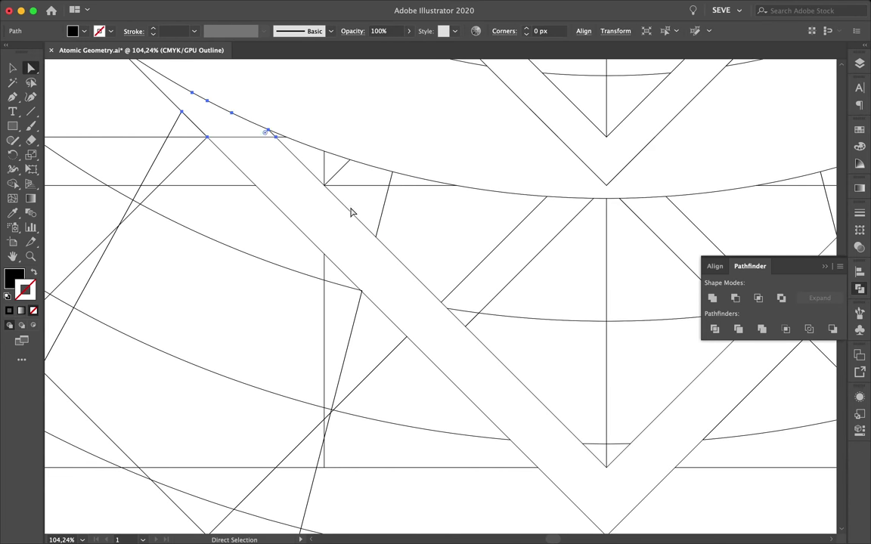
pyautogui.scroll(-2, 452, 221)
pyautogui.click(452, 221)
pyautogui.scroll(3, 670, 282)
pyautogui.scroll(-4, 669, 283)
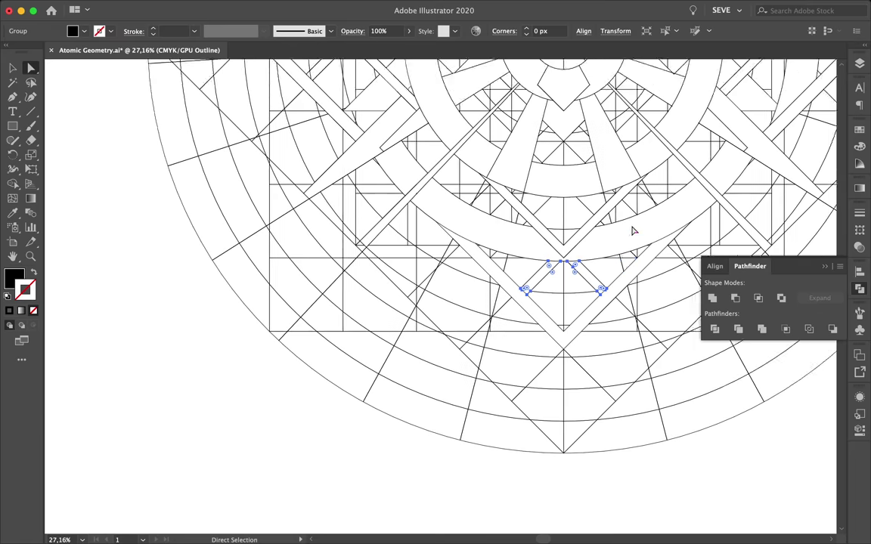
pyautogui.scroll(2, 344, 212)
pyautogui.scroll(-3, 344, 212)
pyautogui.scroll(-2, 636, 340)
# - Check anchor points across the mandala paths and widen the drawing area
pyautogui.click(404, 132)
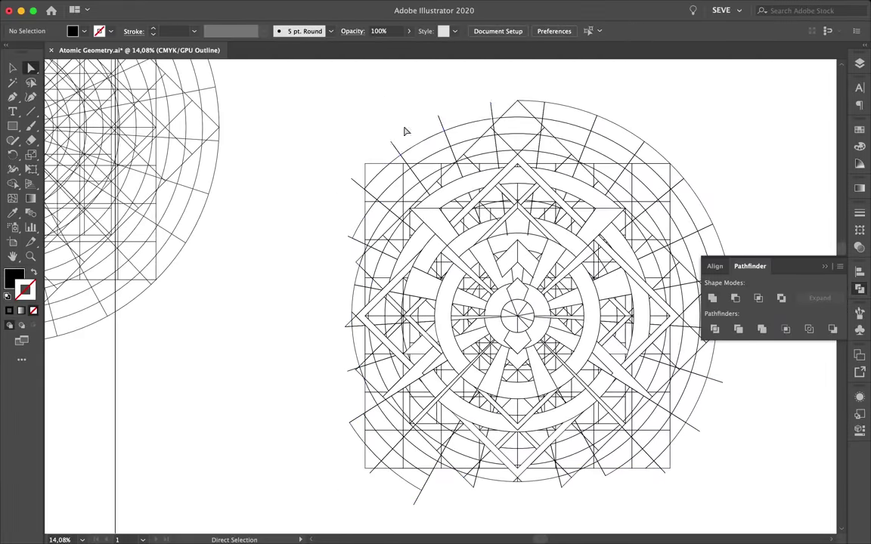
pyautogui.hscroll(3, 610, 277)
pyautogui.scroll(-1, 609, 277)
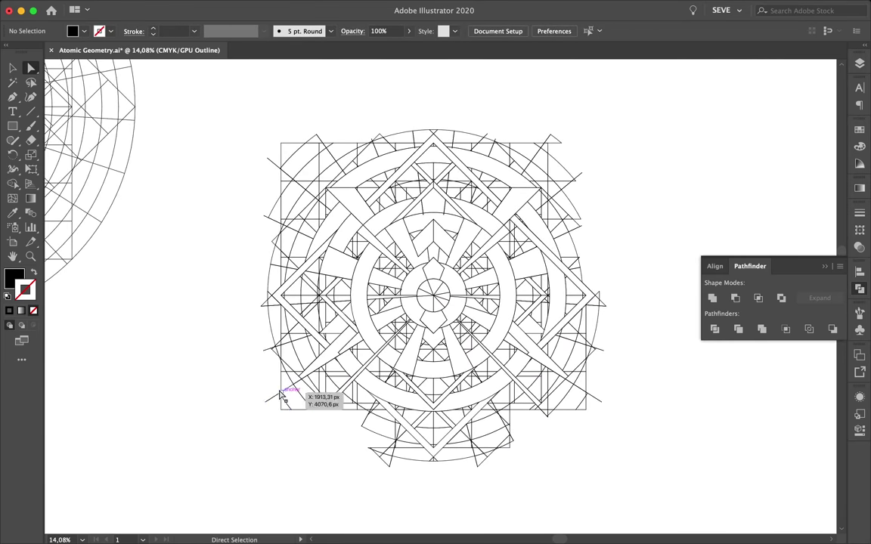
pyautogui.click(284, 189)
pyautogui.click(529, 142)
pyautogui.click(564, 194)
pyautogui.click(605, 226)
pyautogui.scroll(3, 440, 218)
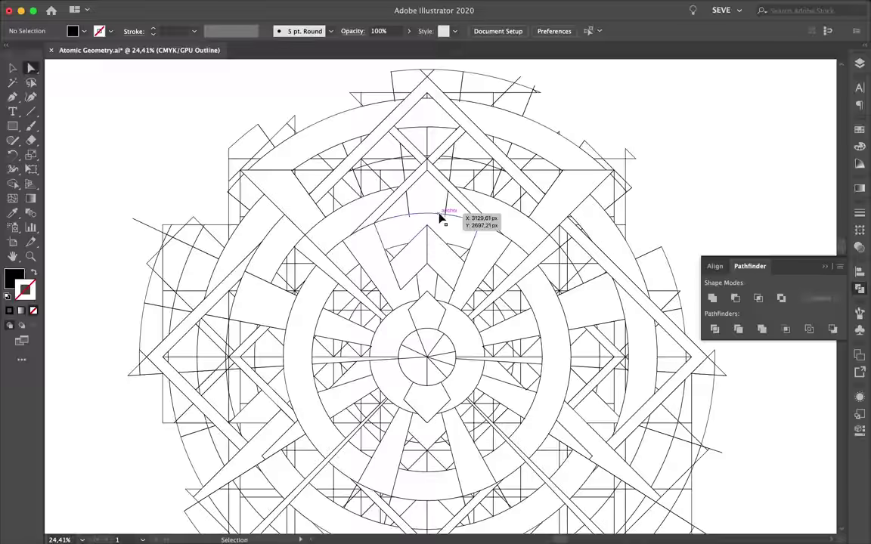
pyautogui.click(10, 45)
# - Paint the upper-left band, arrow shape, lower arc band and ring segments red
pyautogui.click(860, 271)
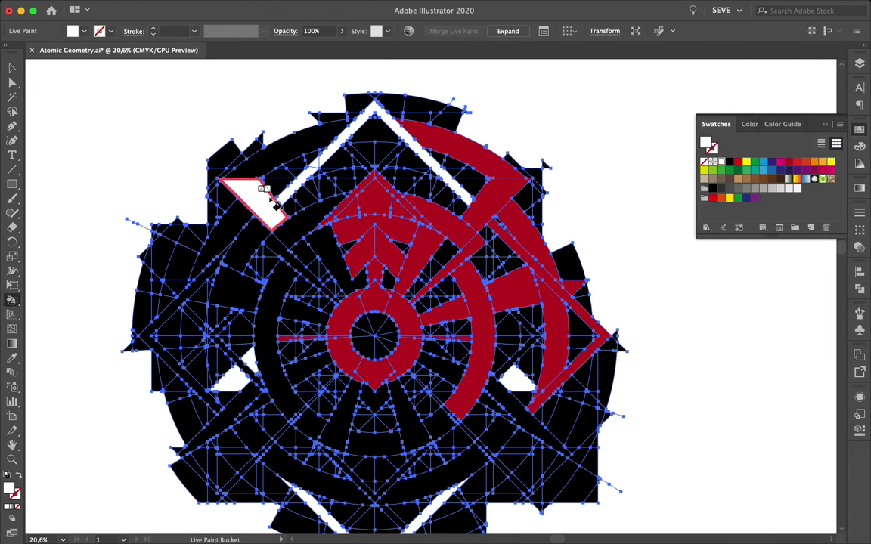
pyautogui.moveTo(318, 155); pyautogui.dragTo(227, 288)
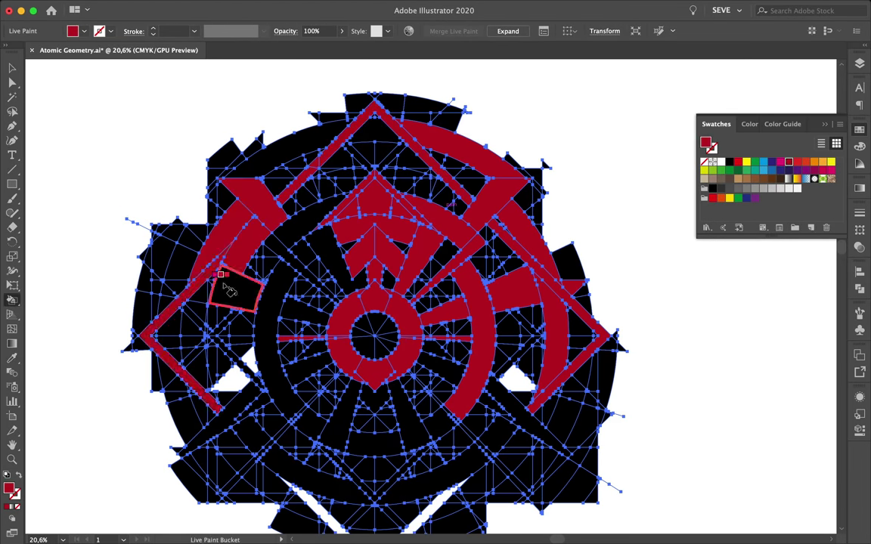
pyautogui.moveTo(290, 459); pyautogui.dragTo(418, 443)
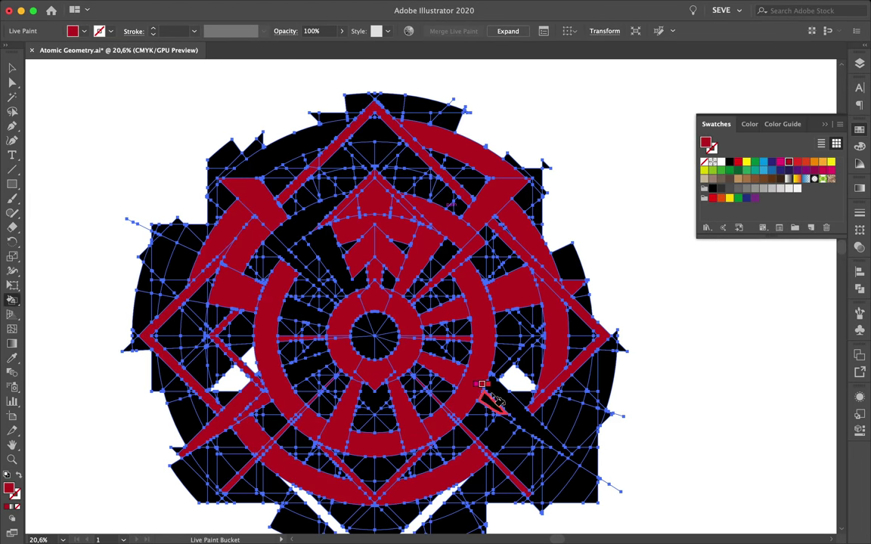
pyautogui.scroll(2, 426, 302)
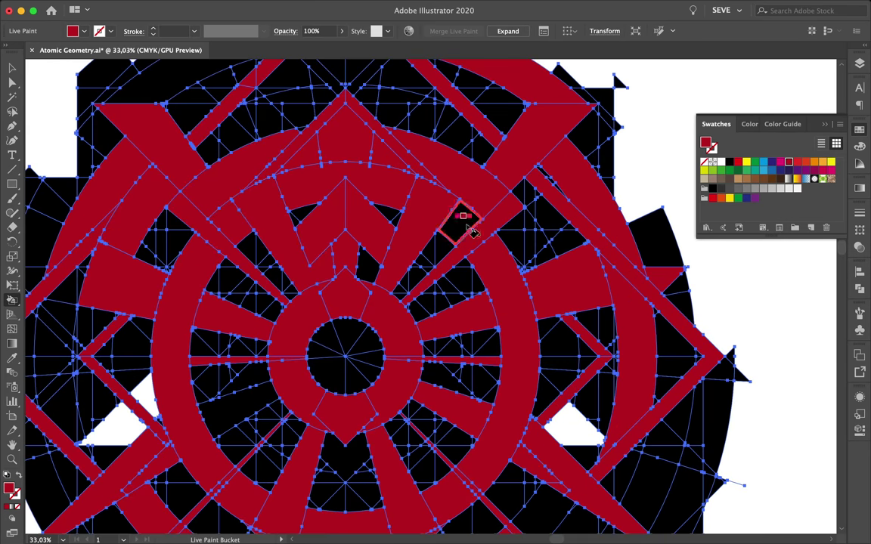
pyautogui.scroll(-3, 522, 305)
pyautogui.scroll(5, 486, 253)
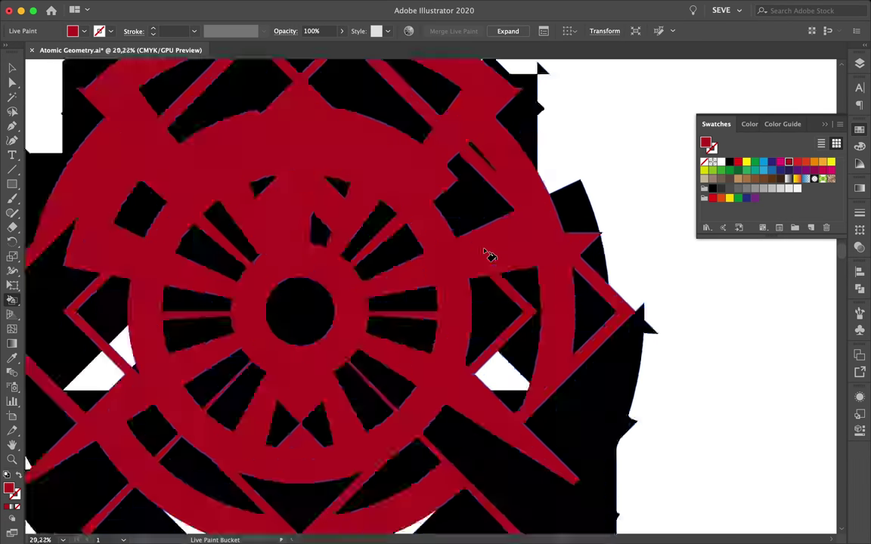
pyautogui.scroll(-5, 535, 249)
# - In Outline view, try uniting the selected slivers with Pathfinder and dismiss the no-results warning
pyautogui.scroll(5, 203, 299)
pyautogui.press('a')
pyautogui.hotkey('ctrl', 'y')
pyautogui.hotkey('shift', 'ctrl', 'F9')
pyautogui.click(713, 298)
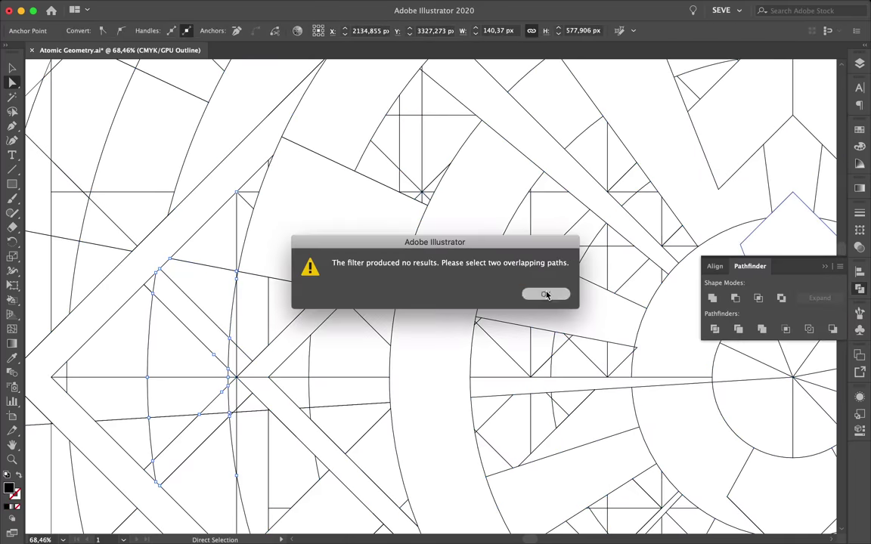
pyautogui.click(548, 295)
pyautogui.click(150, 6)
pyautogui.click(150, 138)
# - Inspect the sliver paths at the left and near the band corner, then deselect
pyautogui.click(168, 400)
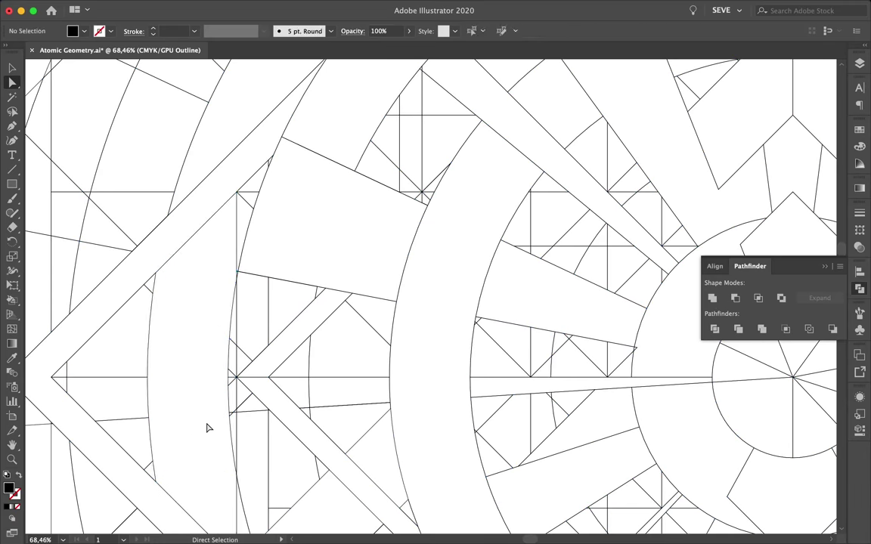
pyautogui.click(251, 211)
pyautogui.scroll(5, 334, 140)
pyautogui.scroll(-3, 346, 288)
pyautogui.click(307, 345)
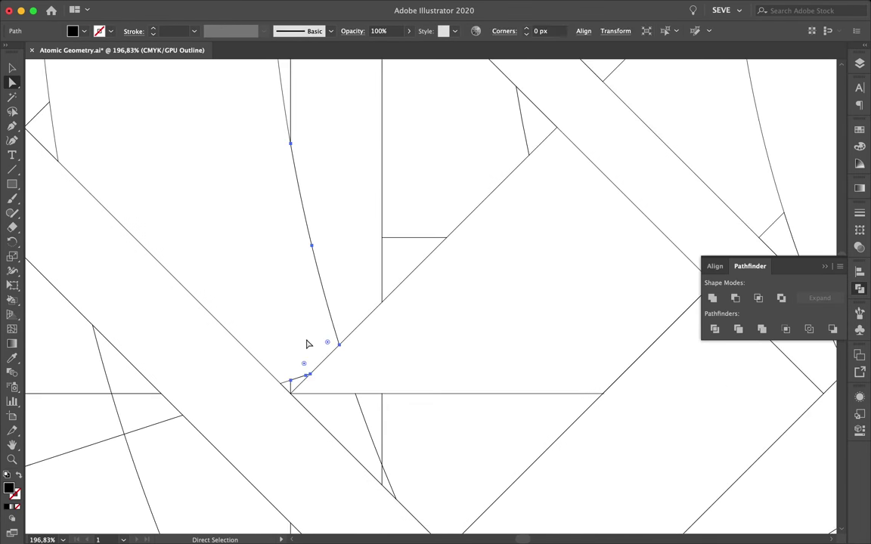
pyautogui.scroll(-2, 318, 364)
pyautogui.scroll(5, 321, 372)
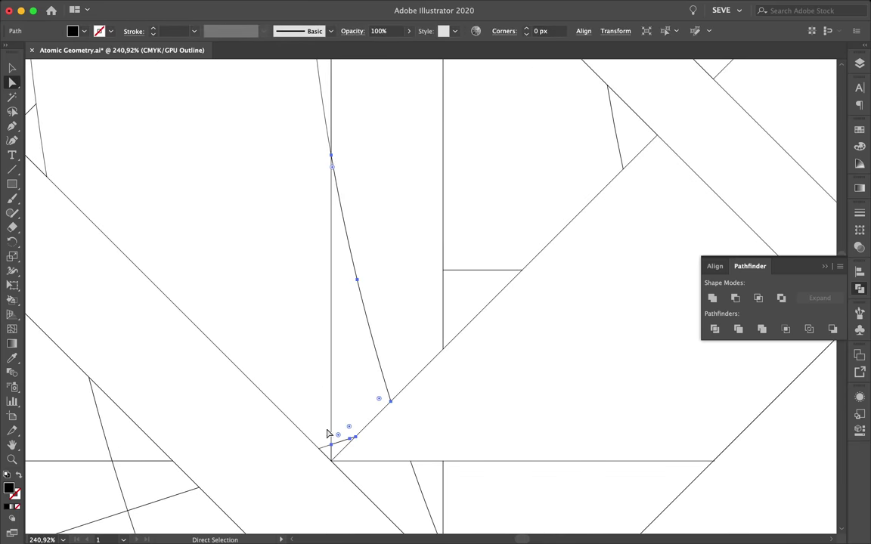
pyautogui.hotkey('ctrl', 'shift', 'a')
pyautogui.scroll(-10, 331, 452)
pyautogui.scroll(-2, 341, 389)
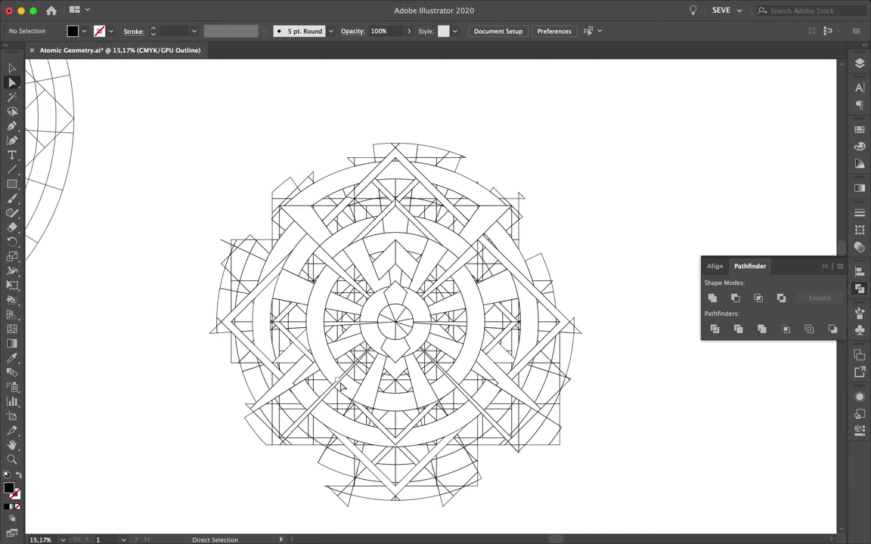
# - Compare Outline and Preview views and select the small stray piece near the top
pyautogui.press('v')
pyautogui.hotkey('ctrl', 'y')
pyautogui.scroll(6, 342, 389)
pyautogui.hotkey('ctrl', 'y')
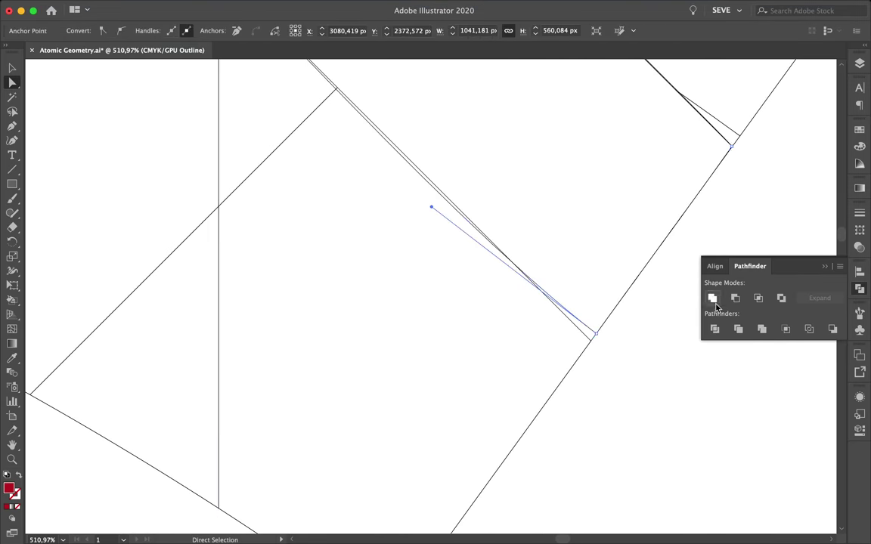
pyautogui.hotkey('ctrl', 'shift', 'a')
pyautogui.scroll(-4, 603, 204)
pyautogui.scroll(-4, 605, 204)
pyautogui.hotkey('ctrl', 'y')
pyautogui.click(535, 191)
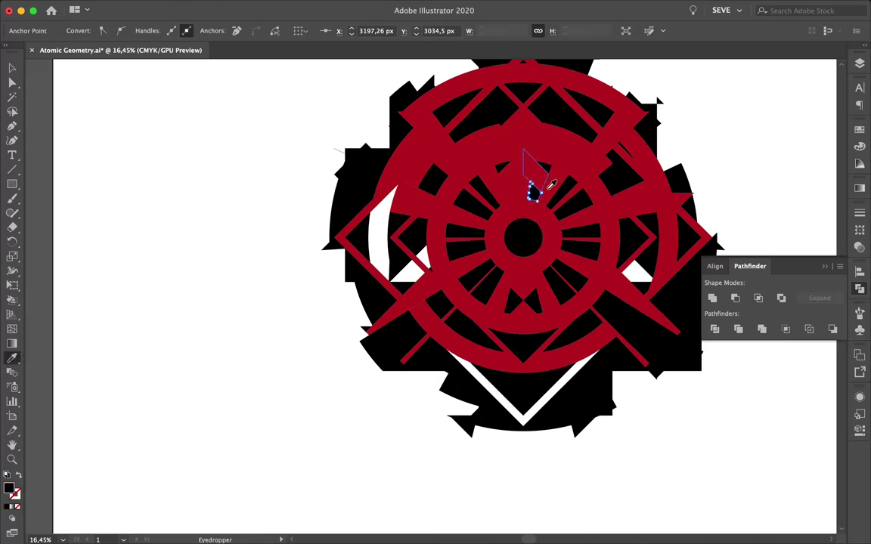
pyautogui.scroll(5, 508, 260)
pyautogui.scroll(-5, 570, 301)
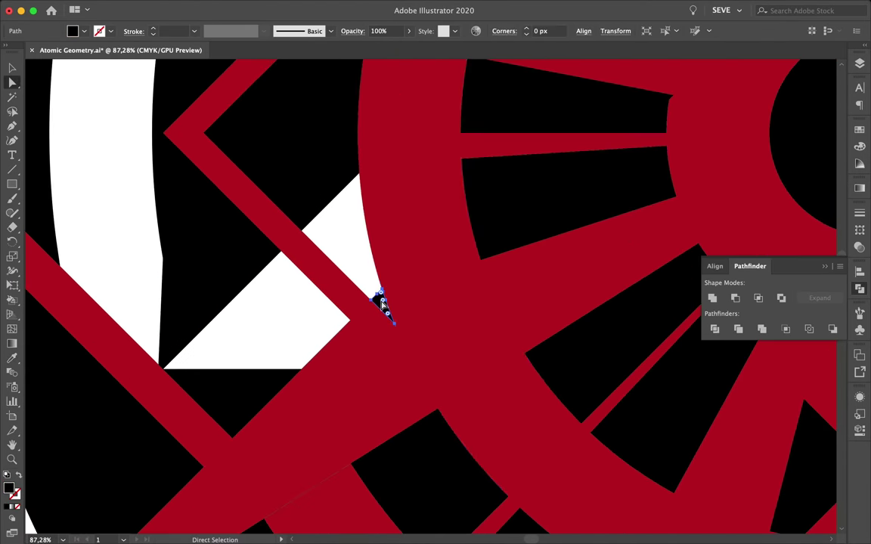
# - Eyedropper the surrounding colour onto the stray piece, checking it in Outline and Preview views
pyautogui.press('i')
pyautogui.hotkey('ctrl', 'a')
pyautogui.scroll(5, 201, 156)
pyautogui.press('a')
pyautogui.hotkey('ctrl', 'y')
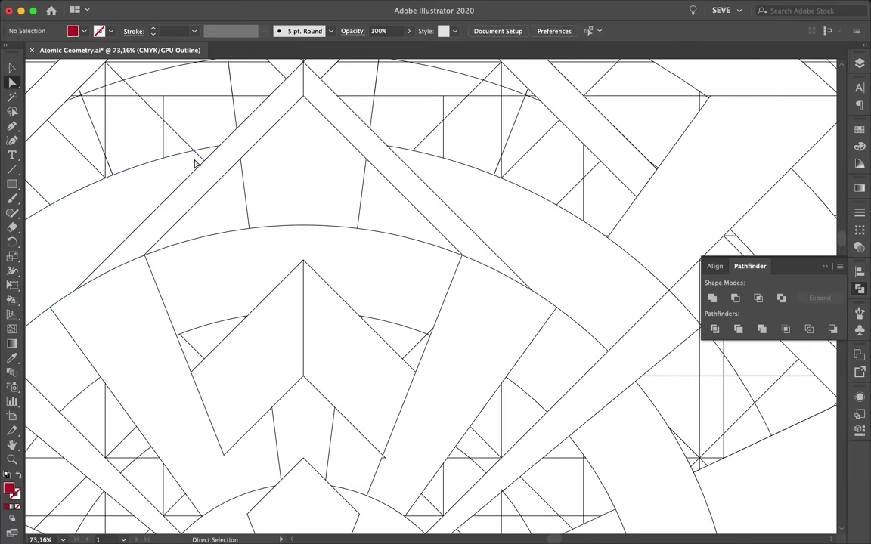
pyautogui.hotkey('ctrl', 'y')
pyautogui.scroll(-2, 474, 332)
pyautogui.hotkey('ctrl', 'y')
pyautogui.scroll(5, 474, 332)
pyautogui.hotkey('ctrl', 'y')
pyautogui.scroll(-5, 593, 278)
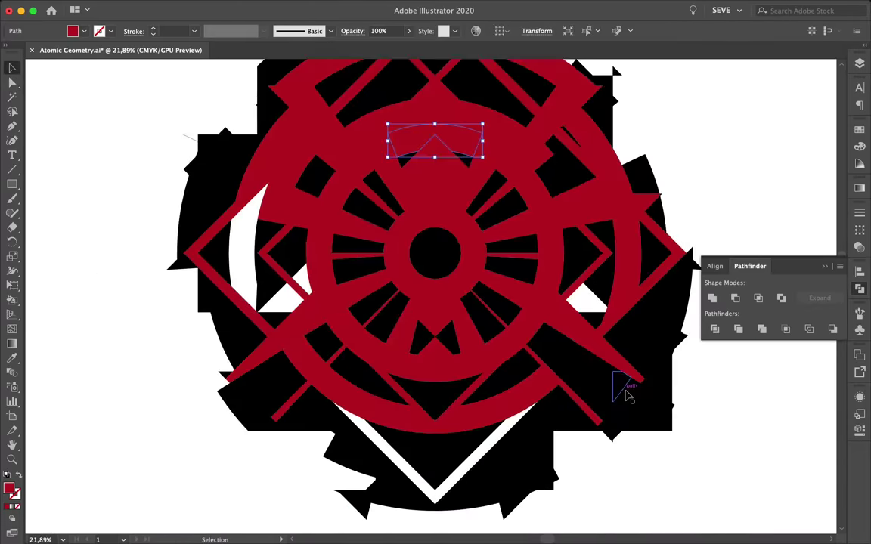
# - Match the lower-right stray shape's colour and select the sliver above the bottom V band
pyautogui.click(591, 330)
pyautogui.press('i')
pyautogui.press('v')
pyautogui.hotkey('ctrl', 'a')
pyautogui.scroll(-2, 583, 301)
pyautogui.press('a')
pyautogui.click(457, 389)
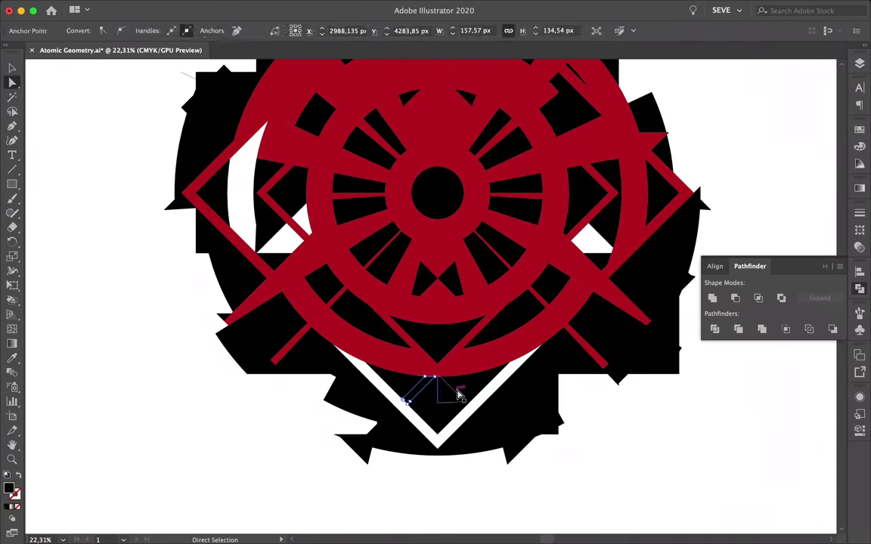
pyautogui.scroll(5, 292, 330)
pyautogui.scroll(-2, 277, 270)
# - Select the whole artwork and paint one more face red with the Live Paint Bucket
pyautogui.hotkey('ctrl', 'a')
pyautogui.hotkey('ctrl', '0')
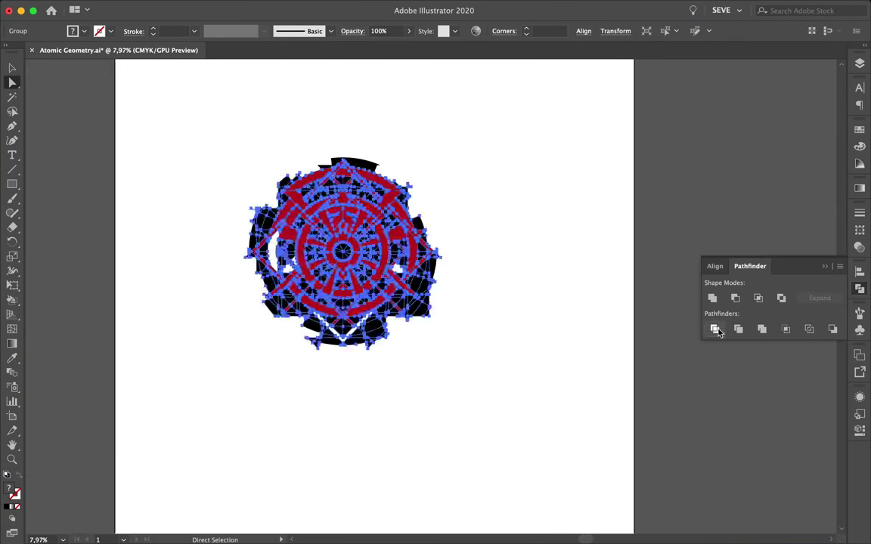
pyautogui.scroll(5, 329, 242)
pyautogui.press('k')
pyautogui.scroll(-2, 303, 265)
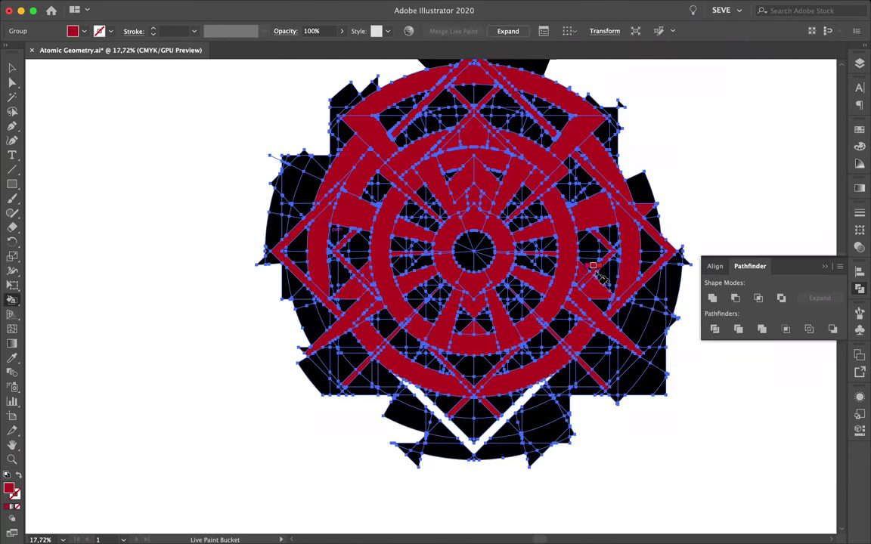
pyautogui.click(361, 257)
pyautogui.scroll(-3, 529, 288)
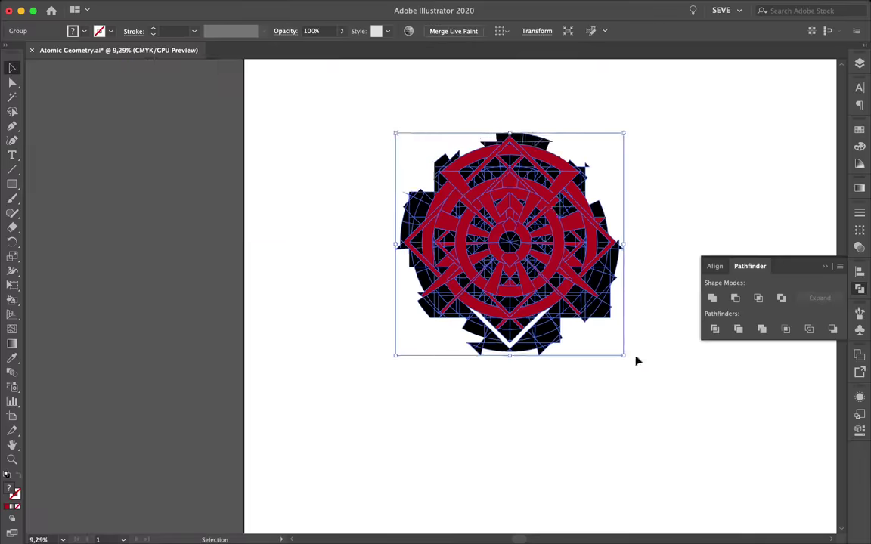
# - Select the artwork and expand the Live Paint into separate shapes with Object > Expand
pyautogui.hotkey('shift', 'ctrl', 'a')
pyautogui.press('y')
pyautogui.click(480, 229)
pyautogui.scroll(-1, 481, 229)
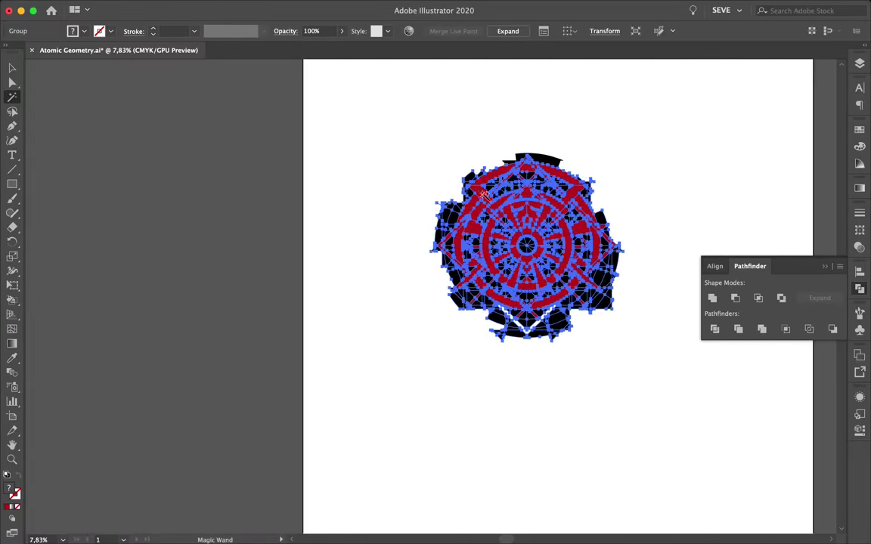
pyautogui.click(149, 7)
pyautogui.click(161, 139)
pyautogui.scroll(3, 416, 226)
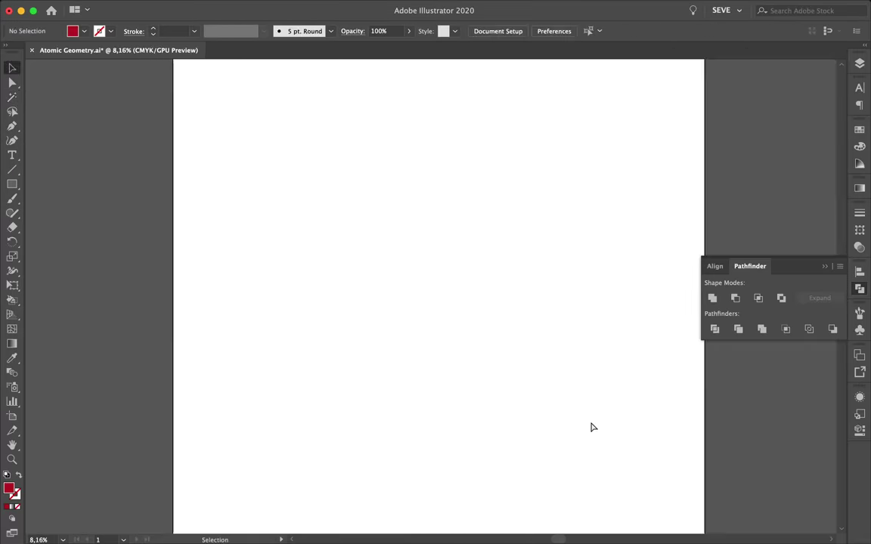
# - Select and delete the black background shapes, then undo the deletion
pyautogui.click(310, 308)
pyautogui.press('Delete')
pyautogui.hotkey('ctrl', 'z')
# - In Outline view, select shapes and merge them with Pathfinder Unite
pyautogui.press('a')
pyautogui.scroll(5, 416, 227)
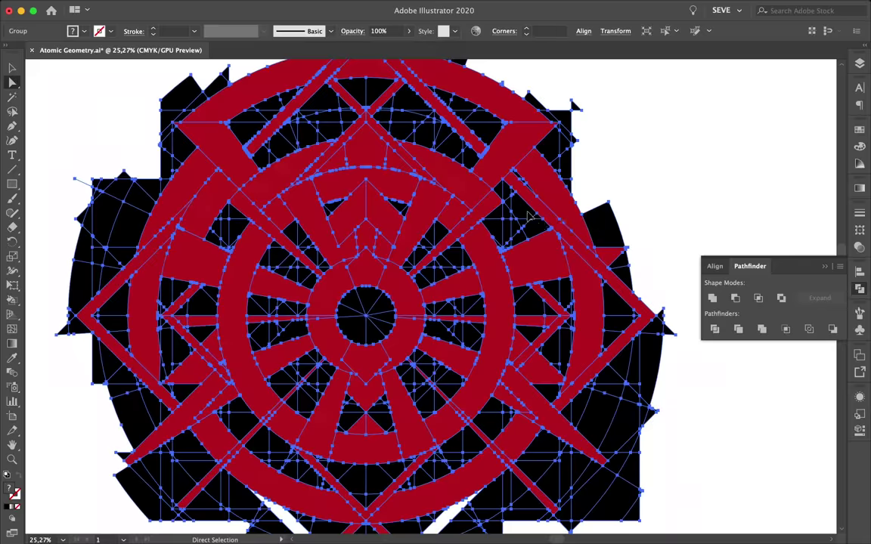
pyautogui.hotkey('ctrl', 'y')
pyautogui.click(518, 219)
pyautogui.click(713, 298)
pyautogui.scroll(3, 635, 190)
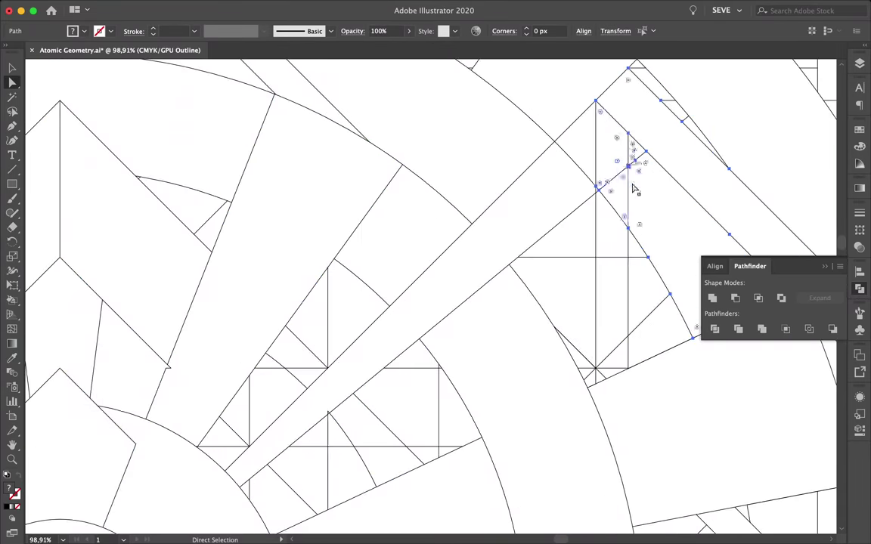
pyautogui.scroll(4, 605, 174)
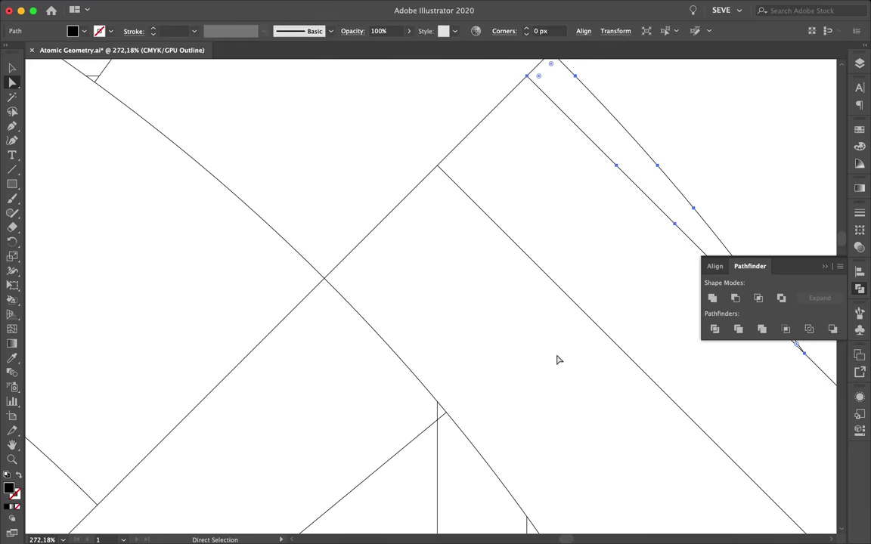
pyautogui.scroll(-5, 558, 360)
pyautogui.scroll(6, 575, 348)
pyautogui.scroll(-8, 431, 314)
# - Select the red emblem group and apply a gradient fill to it
pyautogui.scroll(-2, 313, 398)
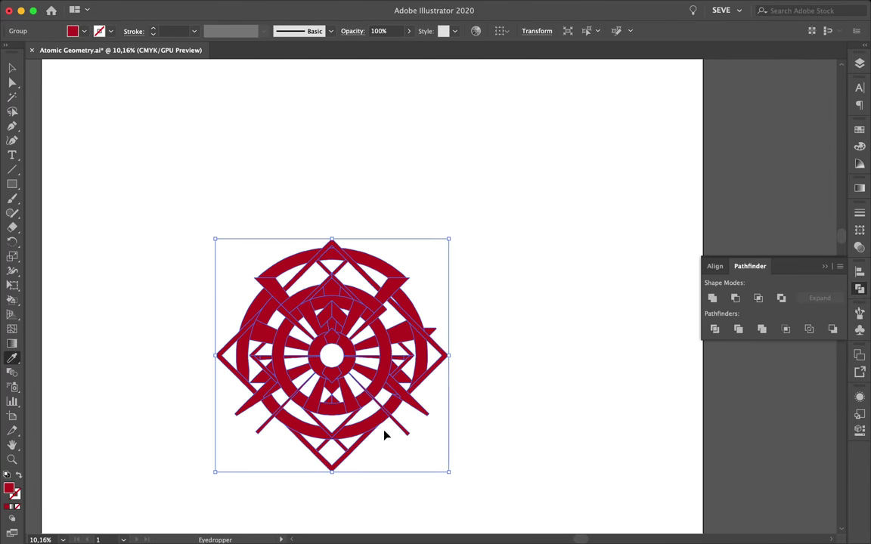
pyautogui.press('v')
pyautogui.click(860, 164)
pyautogui.click(860, 129)
pyautogui.click(859, 187)
# - Set the gradient stops to blue and pink and the angle to 90°
pyautogui.doubleClick(713, 281)
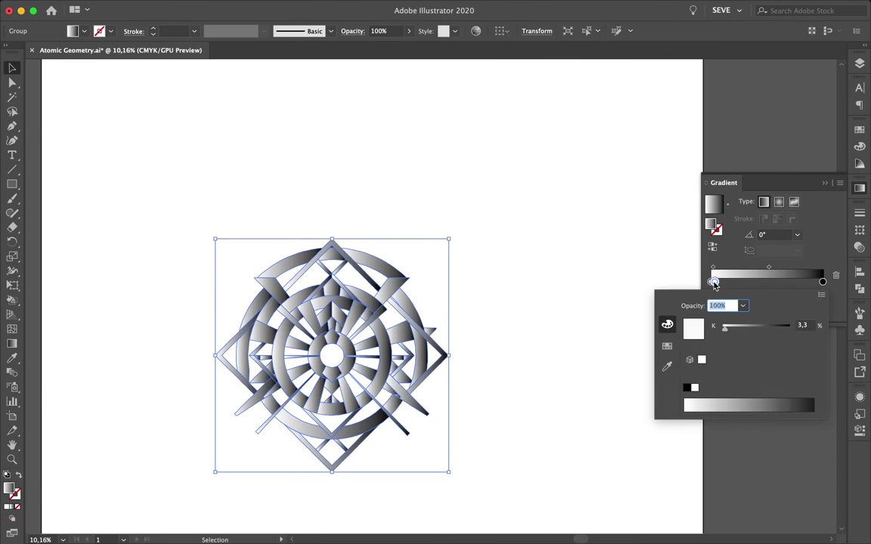
pyautogui.moveTo(749, 339); pyautogui.dragTo(768, 346)
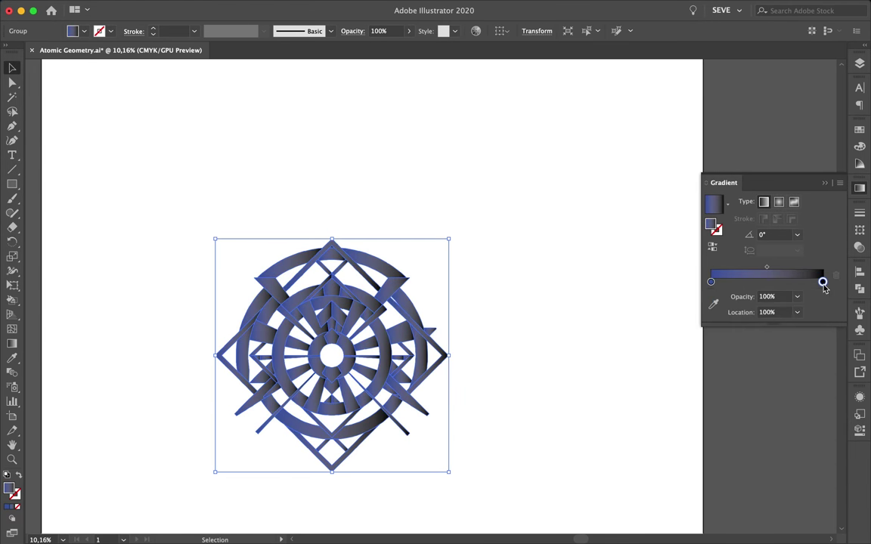
pyautogui.doubleClick(822, 282)
pyautogui.click(788, 317)
pyautogui.click(797, 235)
pyautogui.scroll(5, 378, 306)
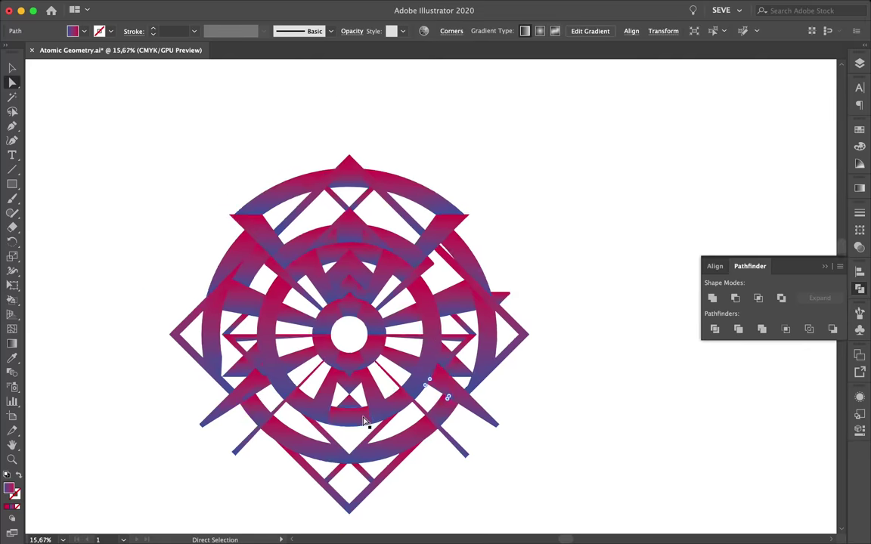
# - Direct-select the bottom arc path of the chevron frame
pyautogui.keyDown('shift'); pyautogui.click(364, 421); pyautogui.keyUp('shift')
pyautogui.scroll(3, 364, 422)
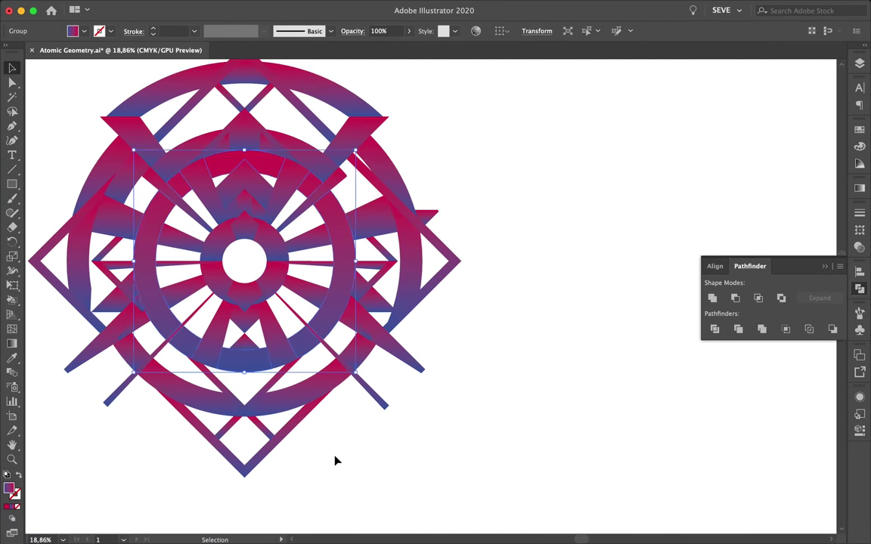
pyautogui.keyDown('super'); pyautogui.click(383, 329); pyautogui.keyUp('super')
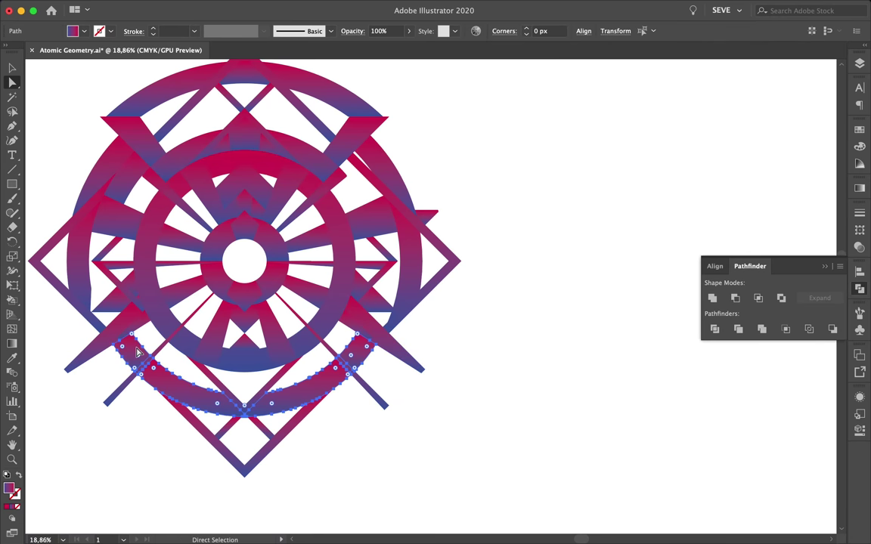
pyautogui.scroll(5, 160, 113)
pyautogui.scroll(5, 263, 106)
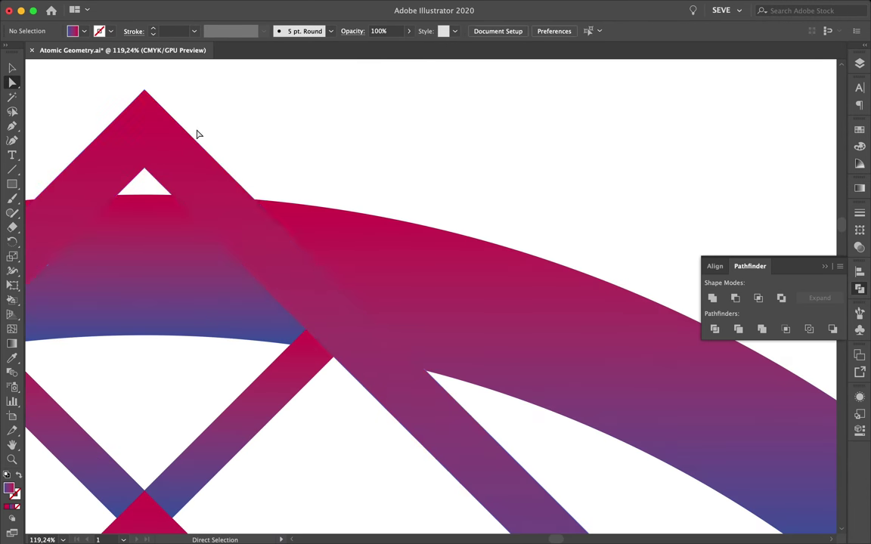
# - Remove chevron anchor points in Outline view with the Delete Anchor Point tool, then return to Preview
pyautogui.press('super+y')
pyautogui.press('p')
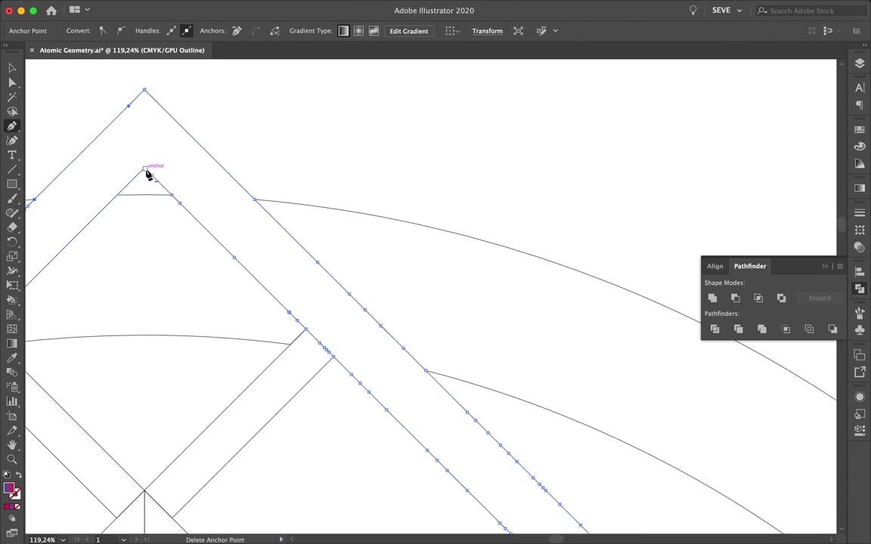
pyautogui.scroll(-3, 326, 353)
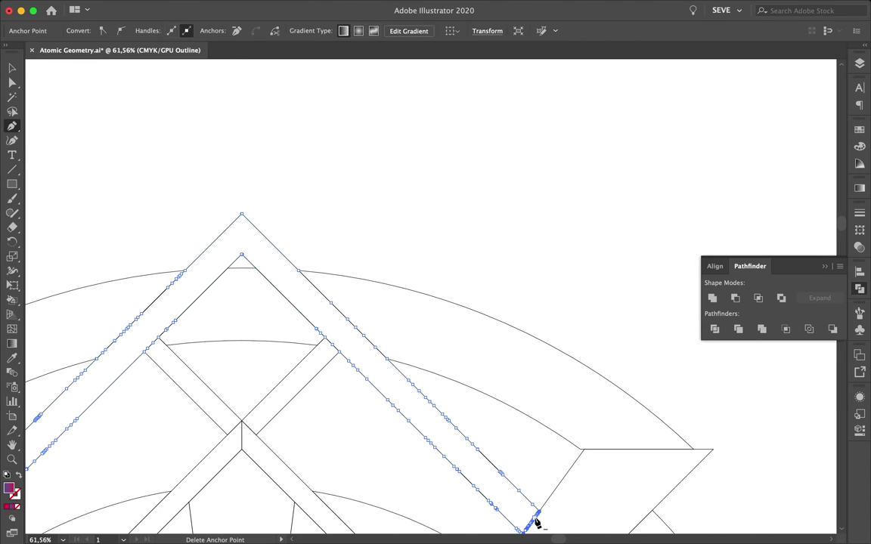
pyautogui.scroll(-2, 536, 514)
pyautogui.press('super+shift+a')
pyautogui.scroll(-3, 535, 500)
pyautogui.press('super+y')
pyautogui.doubleClick(568, 255)
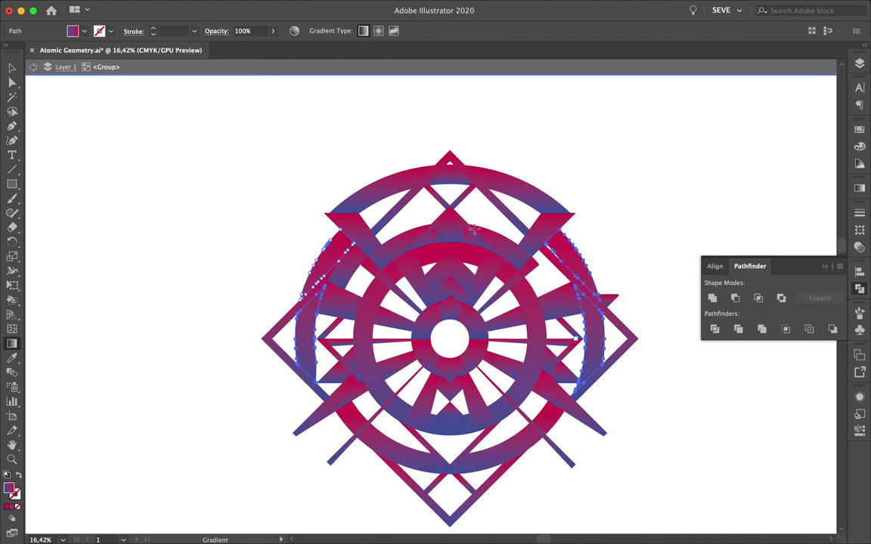
# - Leave the group and copy and paste the emblem in front of the original
pyautogui.press('v')
pyautogui.press('Escape')
pyautogui.scroll(2, 471, 175)
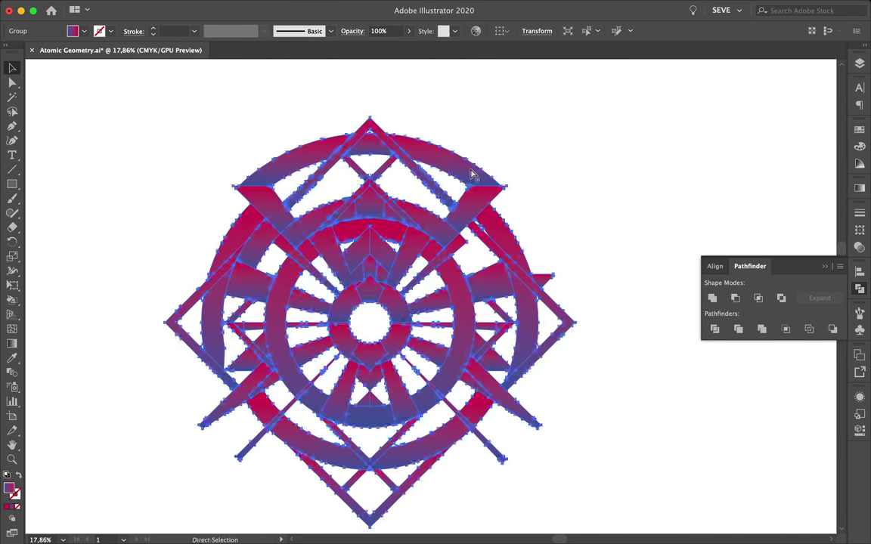
pyautogui.press('super+z')
pyautogui.scroll(-2, 569, 436)
pyautogui.press('super+z')
pyautogui.scroll(1, 641, 391)
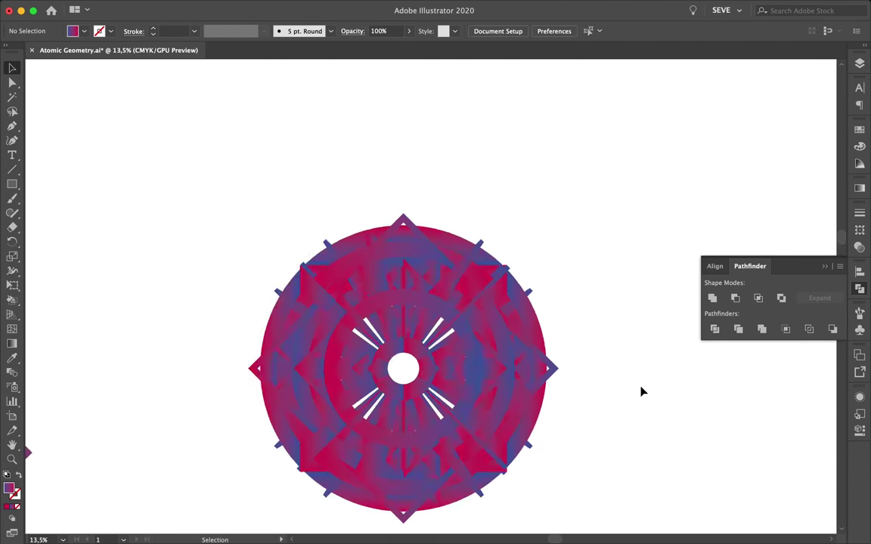
pyautogui.scroll(1, 641, 392)
pyautogui.press('super+z')
pyautogui.press('super+z')
pyautogui.press('super+z')
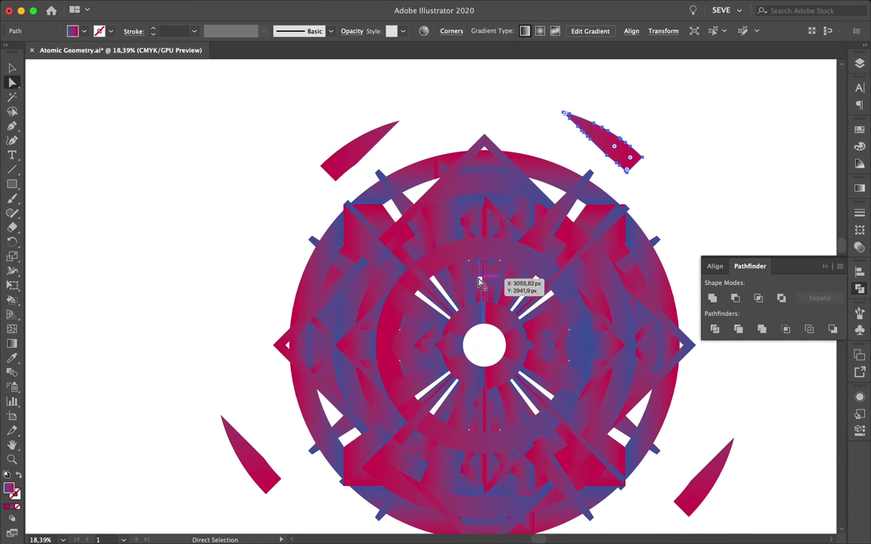
pyautogui.scroll(5, 478, 282)
pyautogui.scroll(-4, 479, 282)
pyautogui.scroll(2, 430, 409)
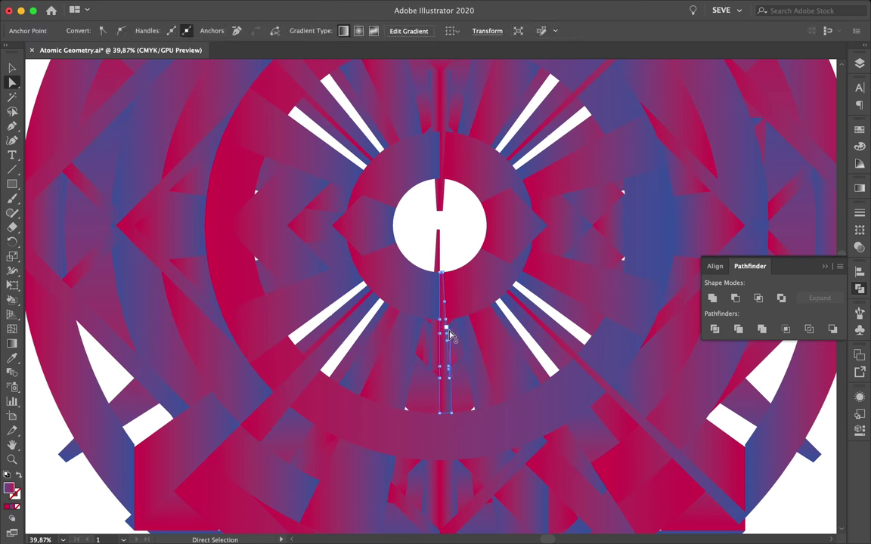
pyautogui.scroll(5, 486, 459)
pyautogui.scroll(-6, 576, 402)
pyautogui.scroll(1, 535, 394)
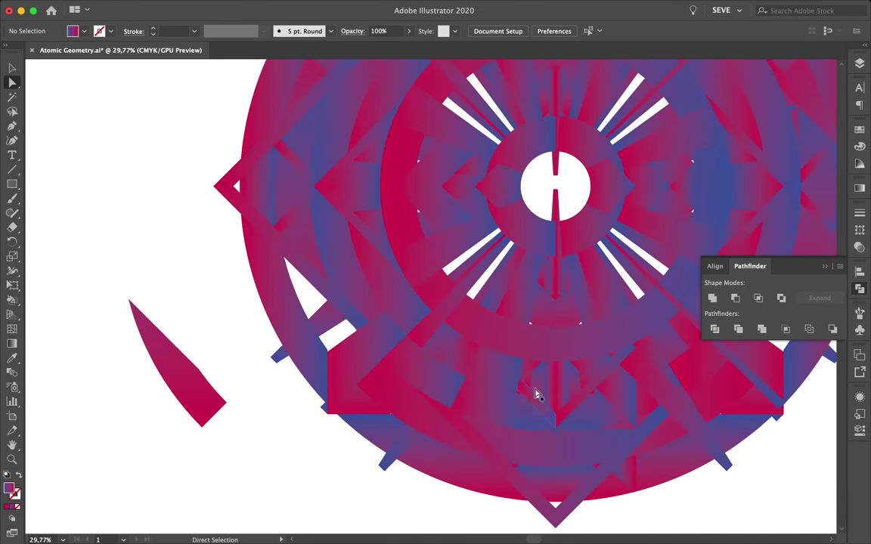
pyautogui.scroll(-1, 552, 406)
# - Drag a copy of a small piece down-left and select a small blue piece
pyautogui.moveTo(451, 418); pyautogui.dragTo(406, 488)
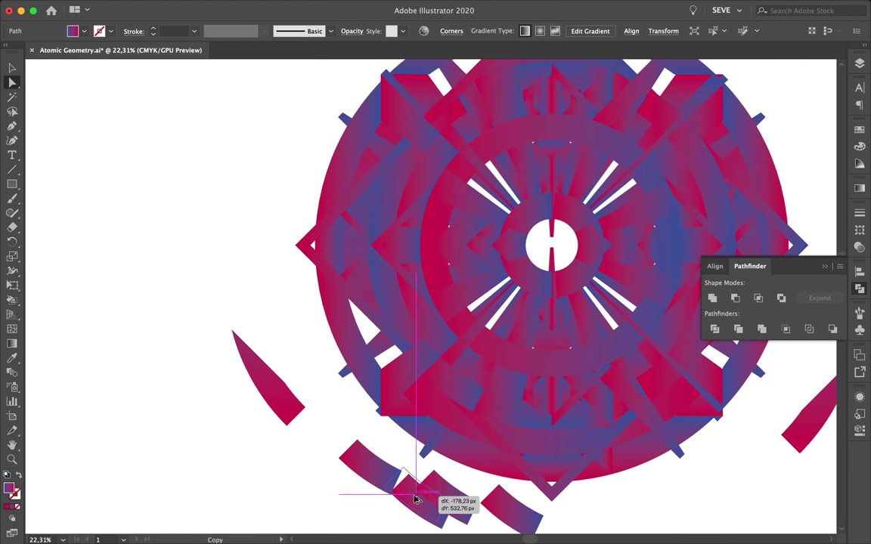
pyautogui.click(457, 380)
pyautogui.scroll(-1, 525, 354)
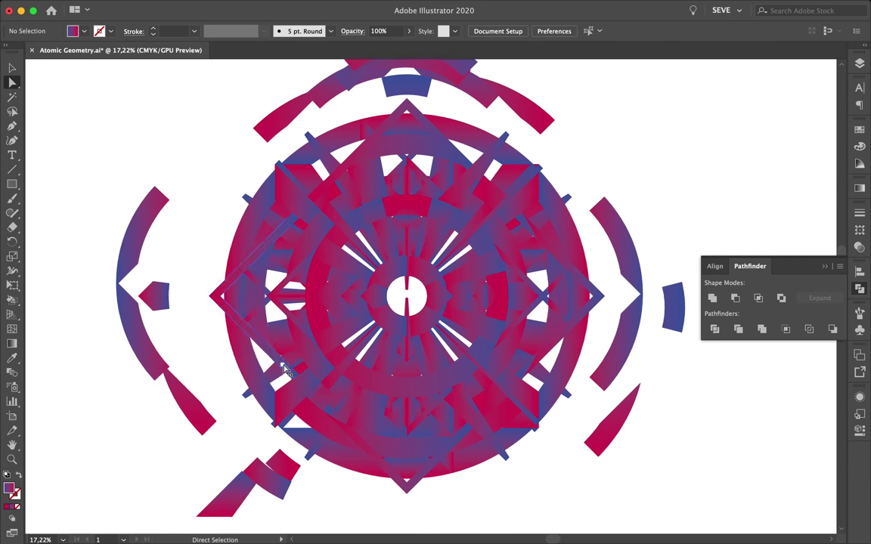
pyautogui.scroll(-2, 200, 354)
pyautogui.scroll(2, 265, 256)
pyautogui.scroll(-1, 265, 255)
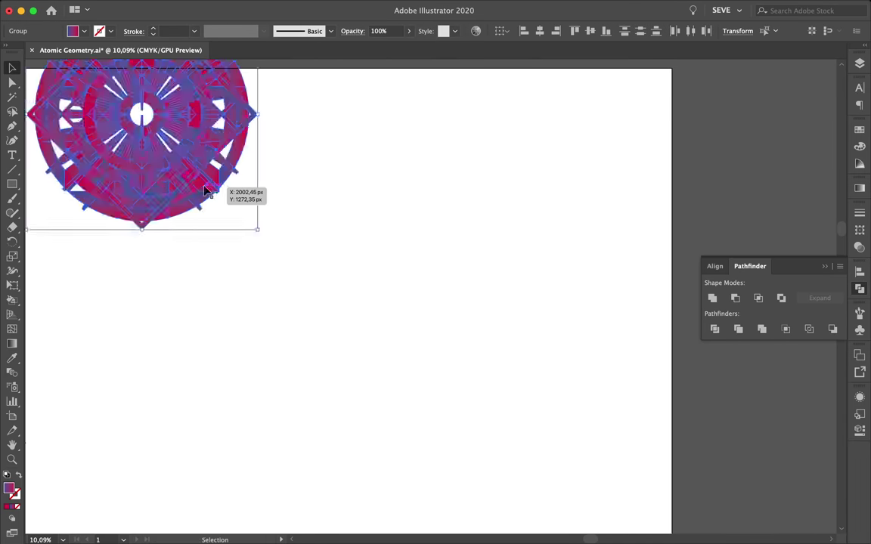
pyautogui.scroll(2, 230, 195)
# - Move an arc piece to the lower right and select the arc below the centre
pyautogui.moveTo(414, 422); pyautogui.dragTo(529, 495)
pyautogui.scroll(-1, 530, 495)
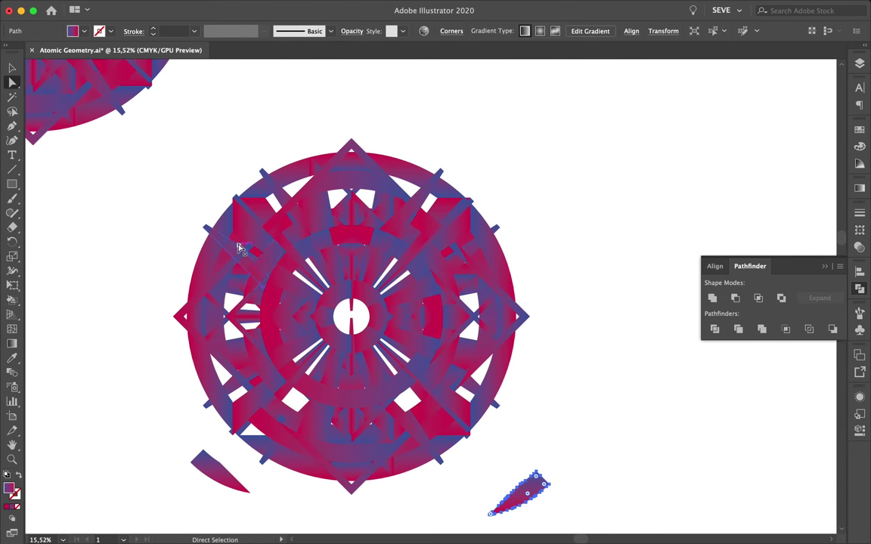
pyautogui.scroll(2, 419, 360)
pyautogui.scroll(-2, 538, 112)
pyautogui.scroll(2, 550, 113)
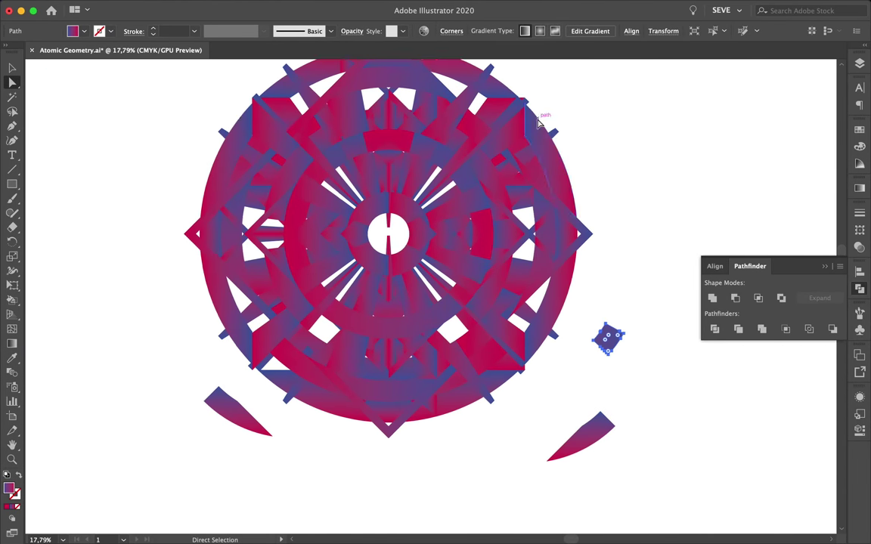
pyautogui.scroll(1, 400, 315)
pyautogui.click(401, 306)
pyautogui.scroll(-2, 430, 508)
pyautogui.scroll(3, 454, 227)
# - Move a piece up-right of the emblem and drag the mandala into the Photoshop poster
pyautogui.moveTo(489, 217); pyautogui.dragTo(614, 151)
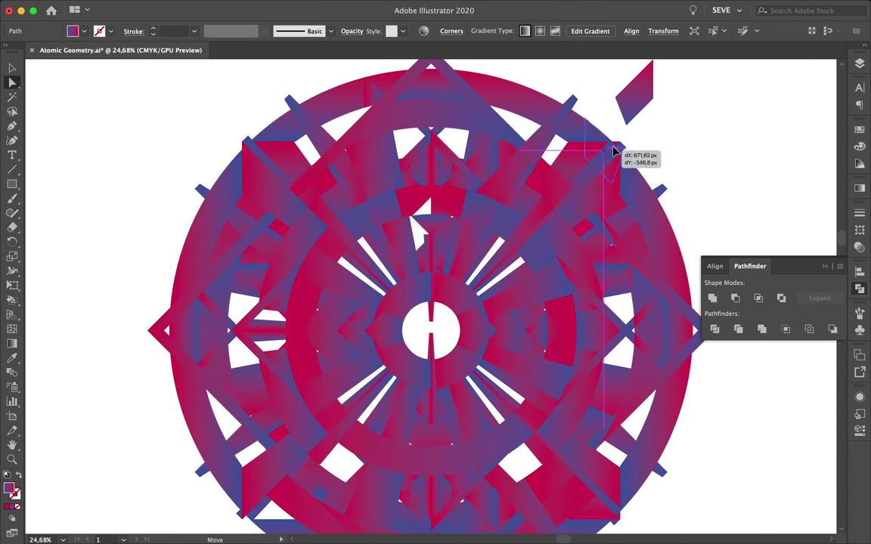
pyautogui.scroll(-2, 453, 287)
pyautogui.scroll(1, 313, 224)
pyautogui.scroll(-2, 292, 379)
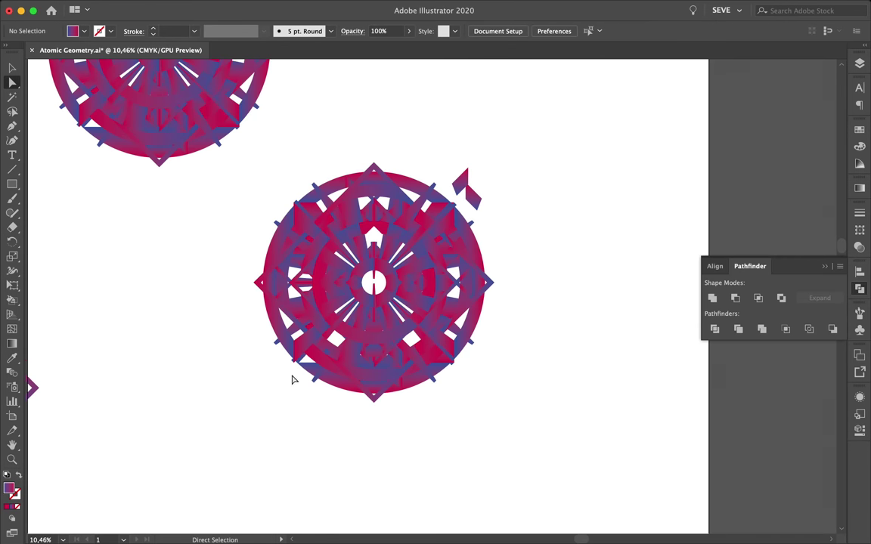
pyautogui.scroll(-2, 473, 187)
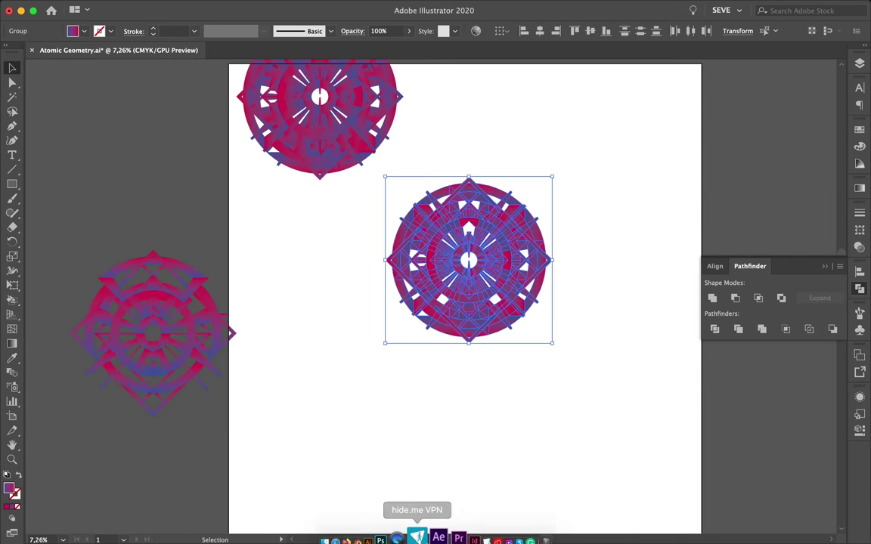
pyautogui.moveTo(629, 260)
pyautogui.mouseDown()
pyautogui.moveTo(127, 253)
pyautogui.moveTo(436, 302)
pyautogui.mouseUp()
# - Place the mandala on the poster, scale it down, and move it below the APOLLO text
pyautogui.moveTo(436, 466); pyautogui.dragTo(435, 404)
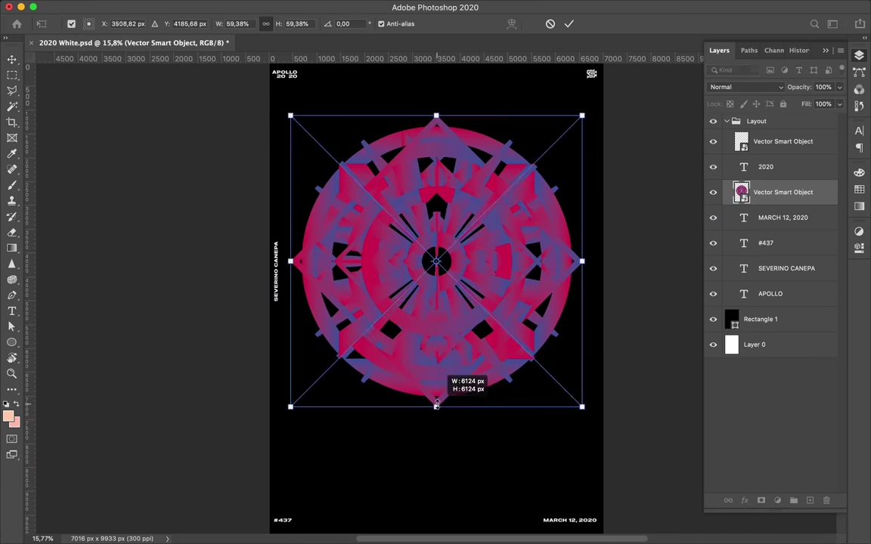
pyautogui.press('Return')
pyautogui.hotkey('ctrl', '[')
pyautogui.hotkey('ctrl', '[')
pyautogui.hotkey('ctrl', '[')
# - Fill the background rectangle layer with a dark navy colour
pyautogui.hotkey('alt', '[')
pyautogui.press('i')
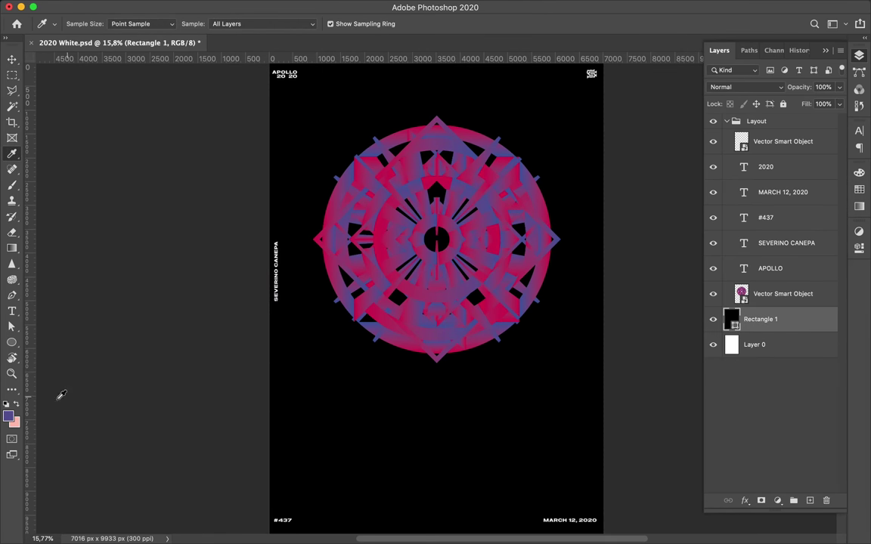
pyautogui.click(9, 415)
pyautogui.press('u')
pyautogui.click(177, 23)
pyautogui.click(252, 99)
pyautogui.click(776, 334)
pyautogui.press('v')
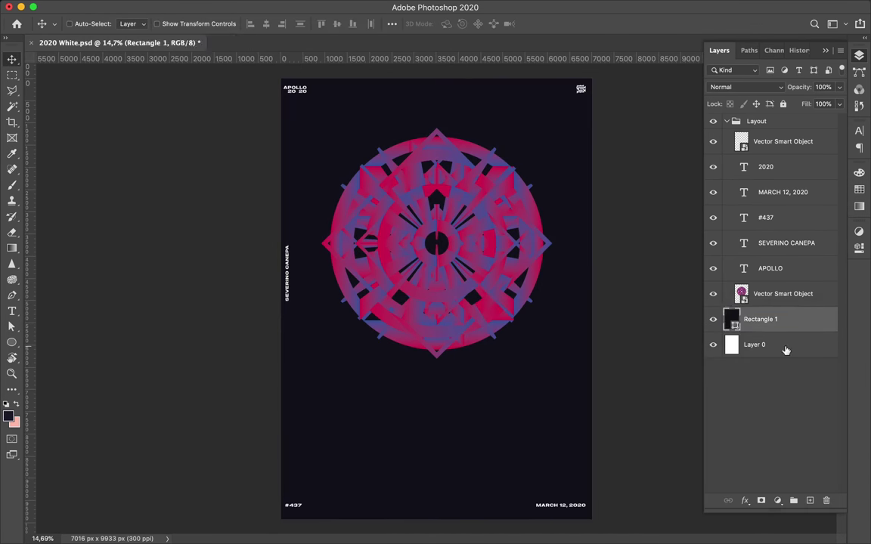
# - Collapse the Layout group and add a Hue/Saturation adjustment with hue -120 for a blue-green emblem
pyautogui.click(727, 121)
pyautogui.click(775, 501)
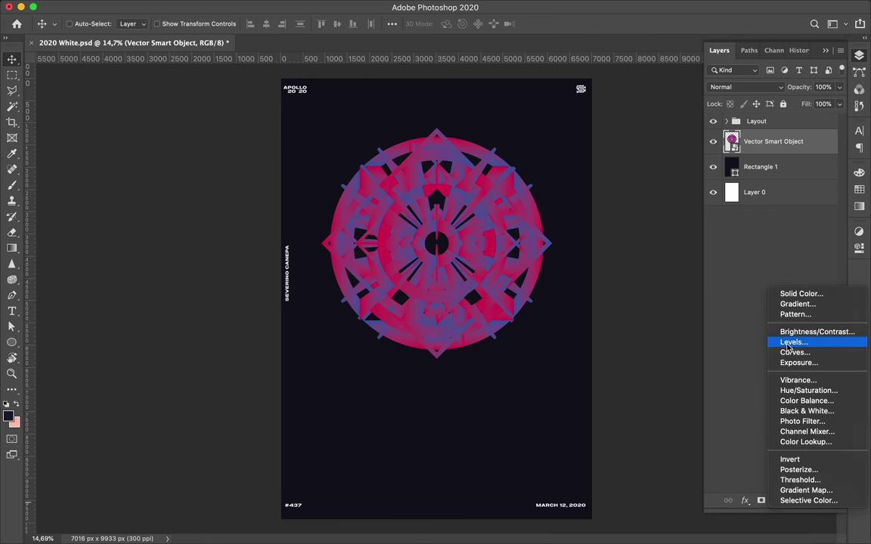
pyautogui.click(762, 355)
pyautogui.moveTo(756, 311)
pyautogui.mouseDown()
pyautogui.moveTo(690, 311)
pyautogui.moveTo(805, 312)
pyautogui.moveTo(704, 319)
pyautogui.mouseUp()
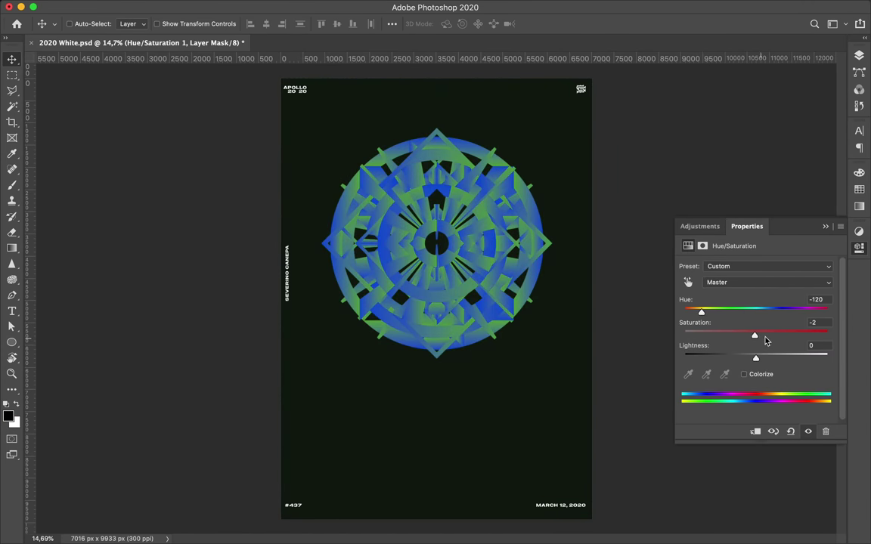
# - Add a Color Balance adjustment with the midtones pushed fully toward red
pyautogui.click(859, 55)
pyautogui.click(776, 502)
pyautogui.moveTo(740, 293)
pyautogui.mouseDown()
pyautogui.moveTo(805, 299)
pyautogui.moveTo(741, 315)
pyautogui.moveTo(686, 293)
pyautogui.mouseUp()
# - Shift shadows to cyan and magenta -11, highlights to cyan, and load the emblem as a selection
pyautogui.click(766, 266)
pyautogui.click(716, 254)
pyautogui.moveTo(741, 315)
pyautogui.mouseDown()
pyautogui.moveTo(704, 319)
pyautogui.moveTo(734, 315)
pyautogui.moveTo(685, 295)
pyautogui.moveTo(744, 318)
pyautogui.mouseUp()
pyautogui.click(738, 335)
pyautogui.click(766, 266)
pyautogui.click(717, 294)
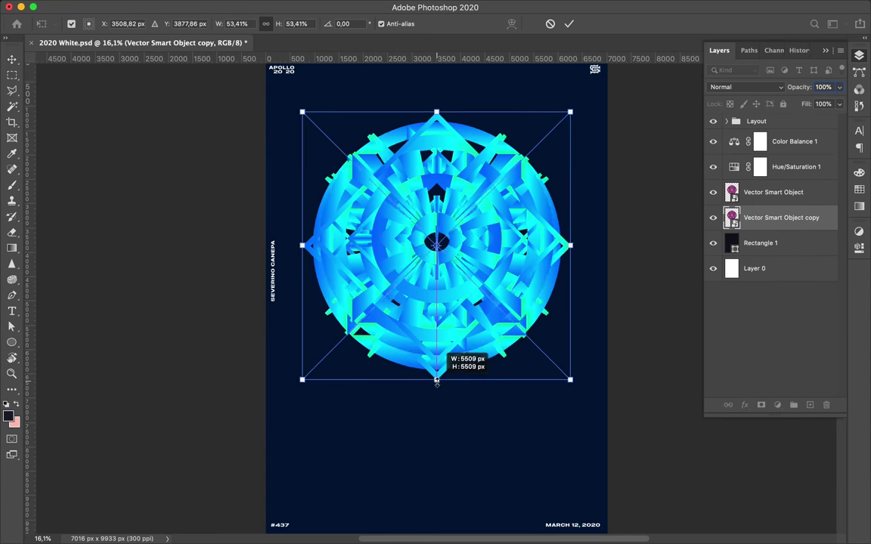
pyautogui.keyDown('ctrl'); pyautogui.click(732, 192); pyautogui.keyUp('ctrl')
# - Add Layer 1 under the emblem and apply a 41.6 px Gaussian Blur
pyautogui.keyDown('ctrl'); pyautogui.click(810, 405); pyautogui.keyUp('ctrl')
pyautogui.press('b')
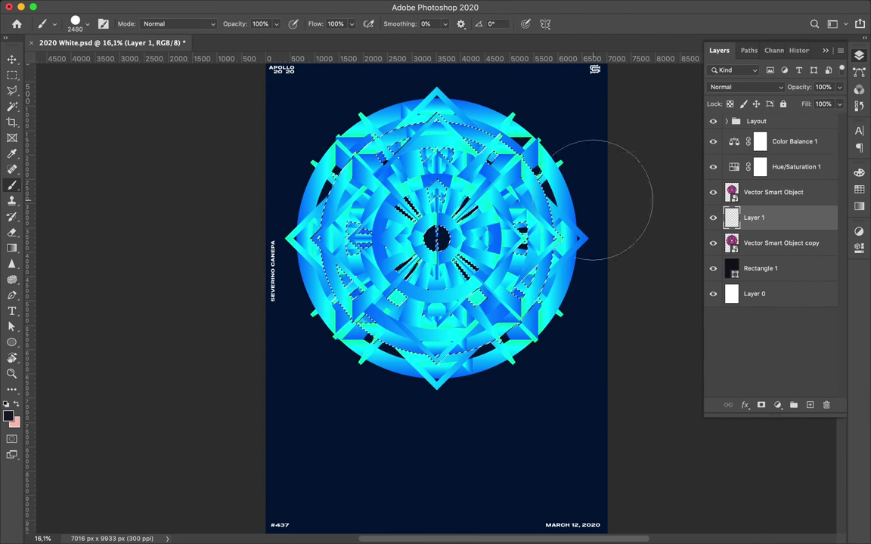
pyautogui.click(284, 6)
pyautogui.click(499, 197)
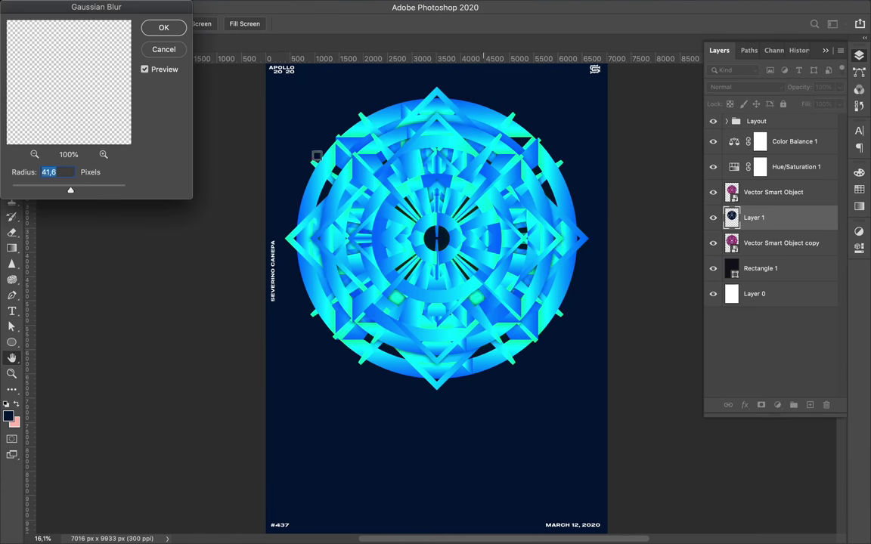
pyautogui.press('Return')
# - Set Layer 1 to Multiply, the smart object copy to Vivid Light, and add Levels 8/1.00/237
pyautogui.click(744, 87)
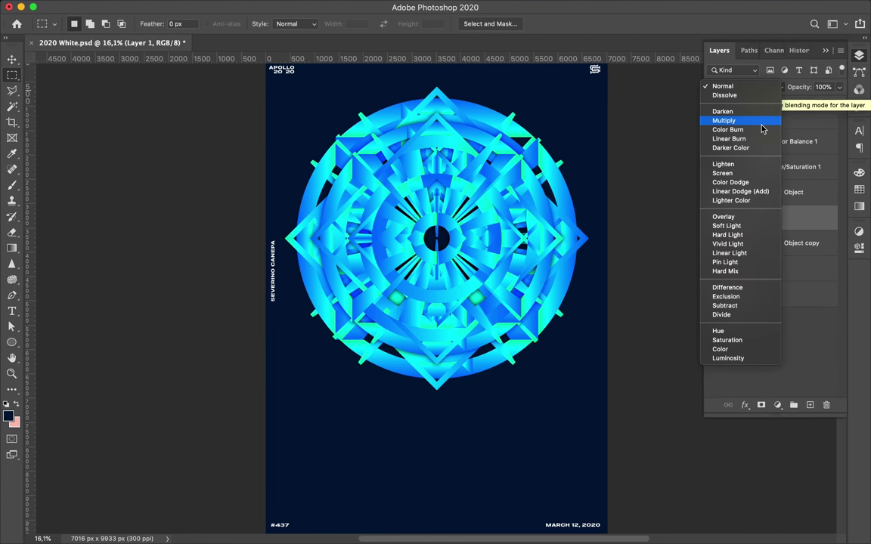
pyautogui.click(726, 116)
pyautogui.click(781, 243)
pyautogui.click(745, 87)
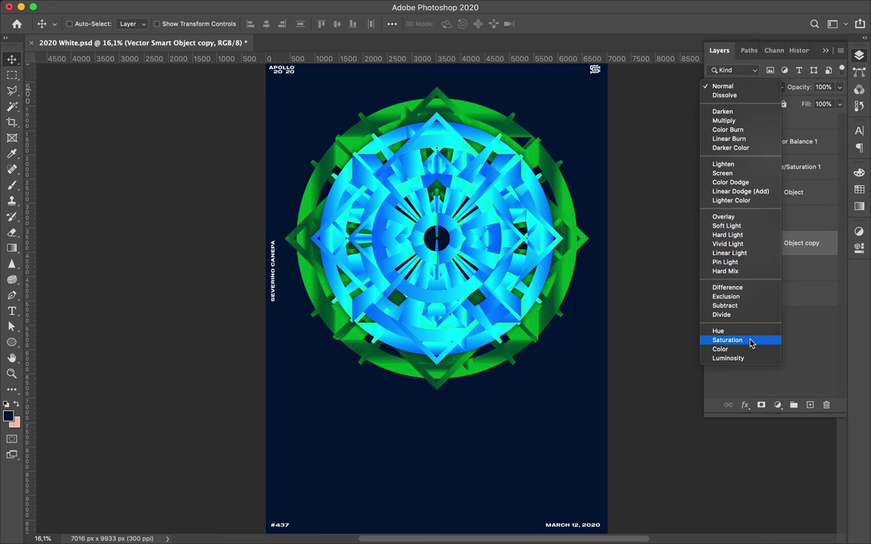
pyautogui.click(753, 244)
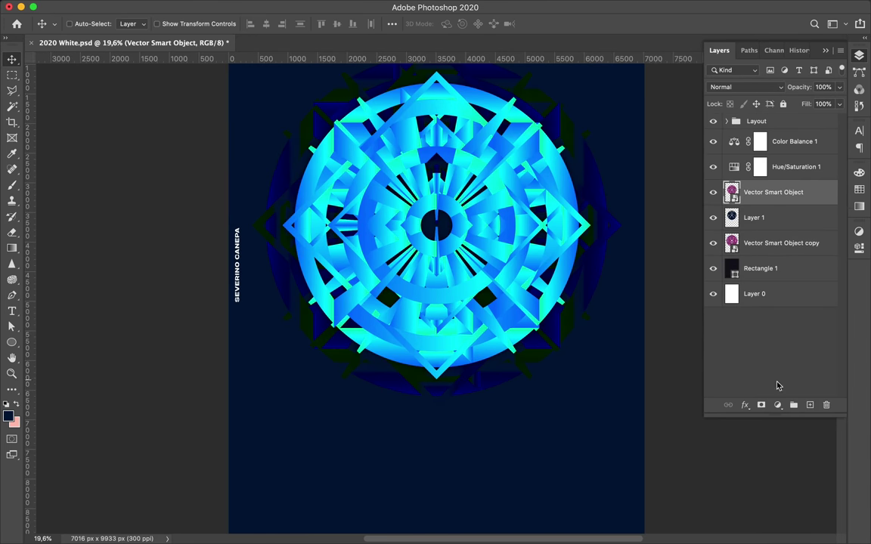
pyautogui.moveTo(700, 355); pyautogui.dragTo(718, 359)
# - Undo the Levels darkening
pyautogui.press('super+z')
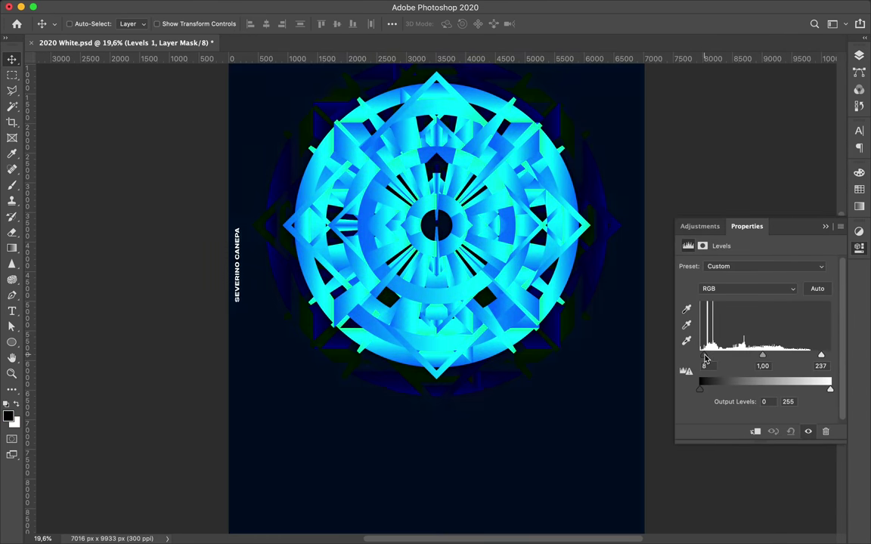
pyautogui.press('super+shift+z')
pyautogui.press('super+z')
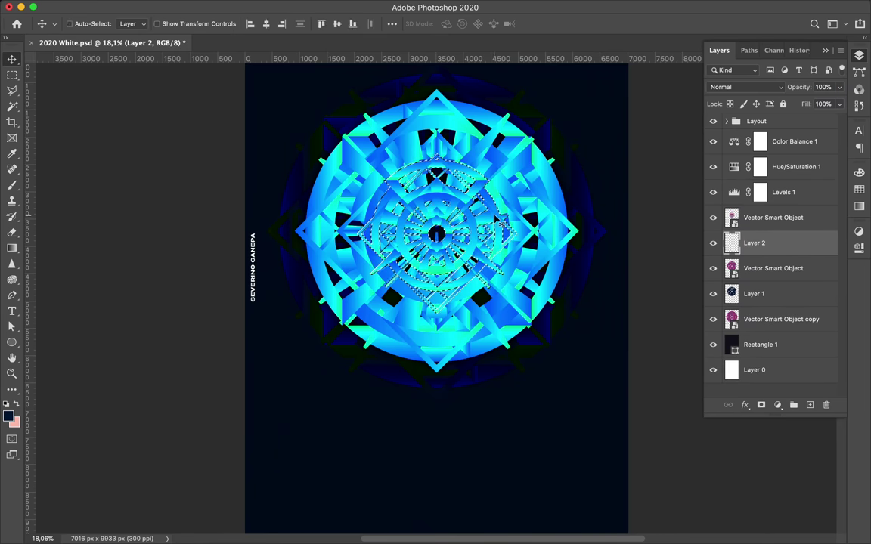
# - Blend Layer 2 with Multiply and the Vector Smart Object above it with Screen
pyautogui.click(745, 87)
pyautogui.click(757, 121)
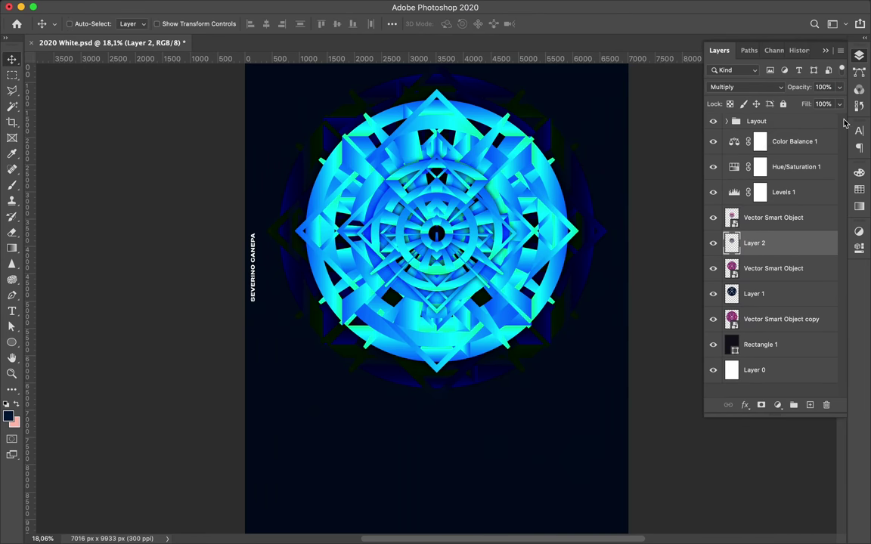
pyautogui.write('84')
pyautogui.click(772, 218)
pyautogui.click(745, 87)
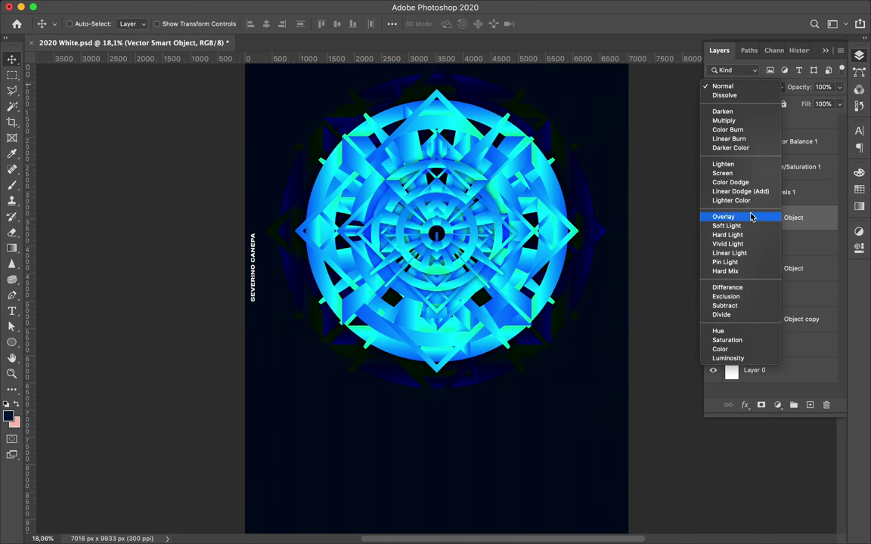
pyautogui.click(722, 173)
pyautogui.scroll(1, 493, 202)
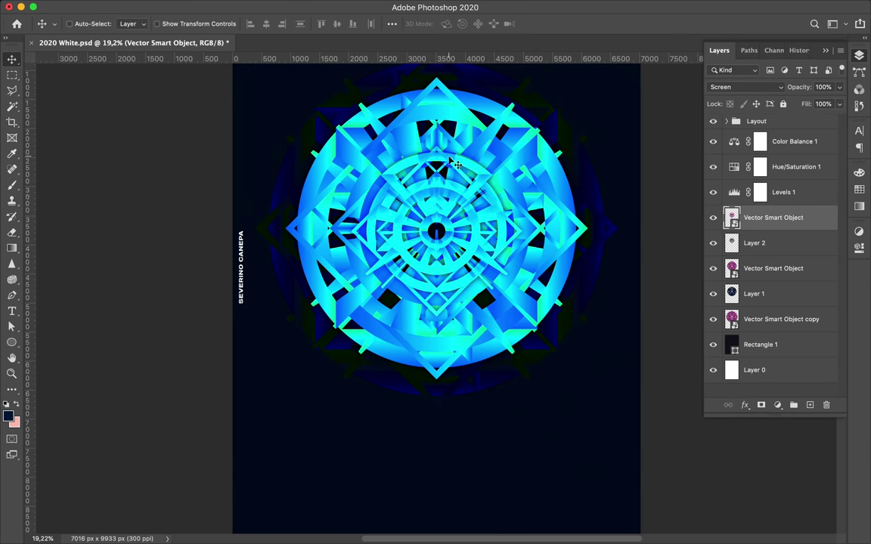
# - Draw a no-fill square over the emblem's centre with an 11 px white stroke
pyautogui.hotkey('ctrl', 'g')
pyautogui.click(11, 342)
pyautogui.moveTo(327, 118); pyautogui.dragTo(549, 340)
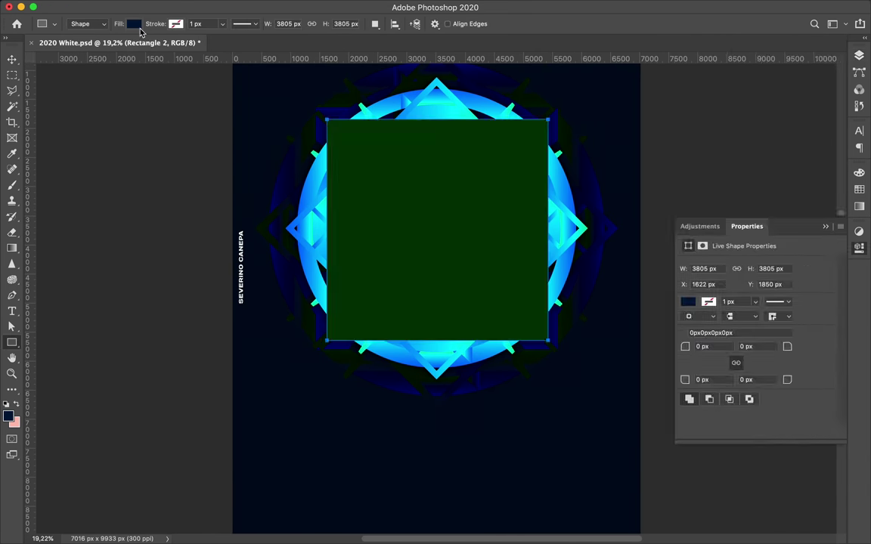
pyautogui.click(133, 24)
pyautogui.click(104, 47)
pyautogui.click(198, 23)
pyautogui.write('1')
pyautogui.press('Return')
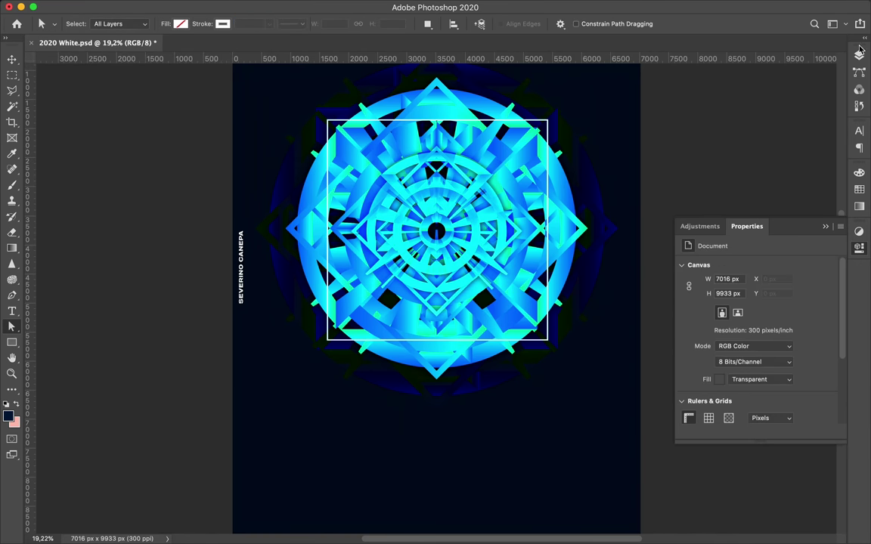
# - Move Group 1 with the square frame below Layer 2 in the layer stack
pyautogui.click(859, 55)
pyautogui.moveTo(775, 336); pyautogui.dragTo(771, 326)
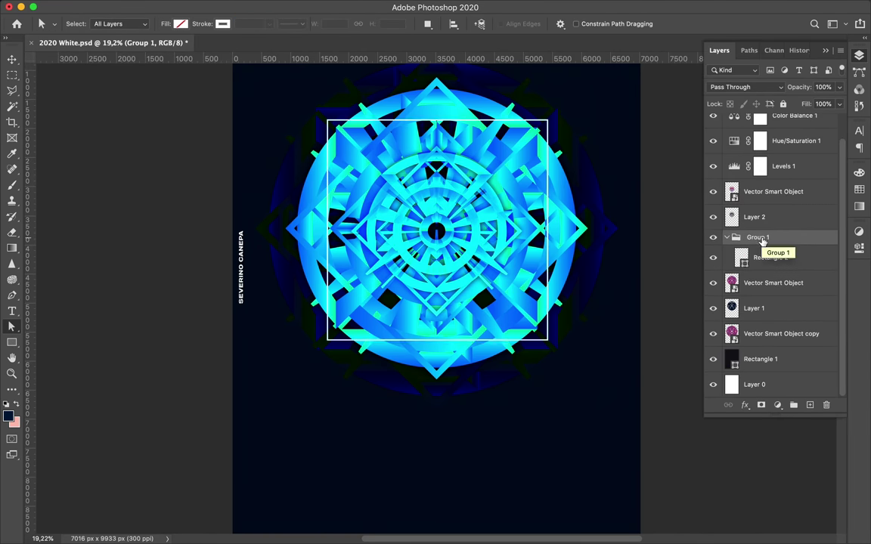
pyautogui.moveTo(762, 240); pyautogui.dragTo(763, 325)
pyautogui.press('m')
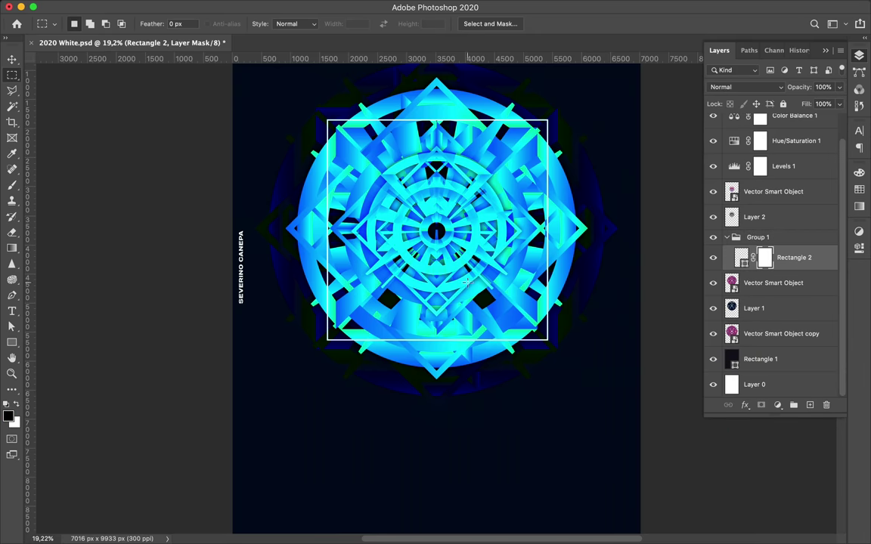
pyautogui.scroll(3, 467, 282)
# - Paint out frame sections on Rectangle 2's mask so it weaves behind the shards
pyautogui.press('b')
pyautogui.rightClick(350, 196)
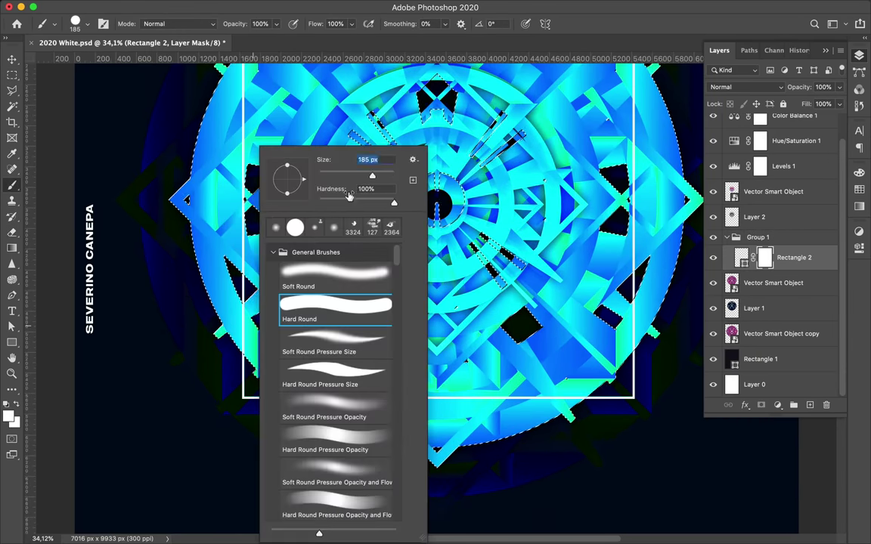
pyautogui.press('Escape')
pyautogui.scroll(3, 242, 195)
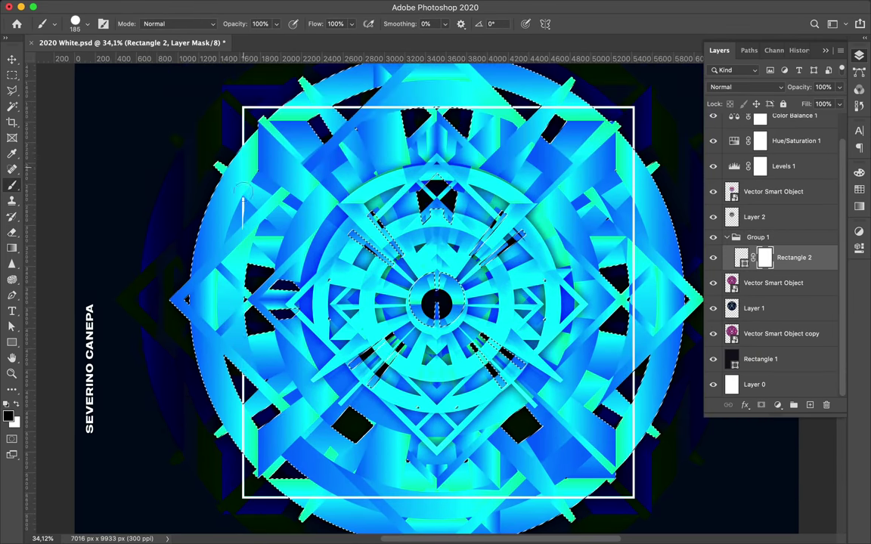
pyautogui.moveTo(242, 195); pyautogui.dragTo(475, 222)
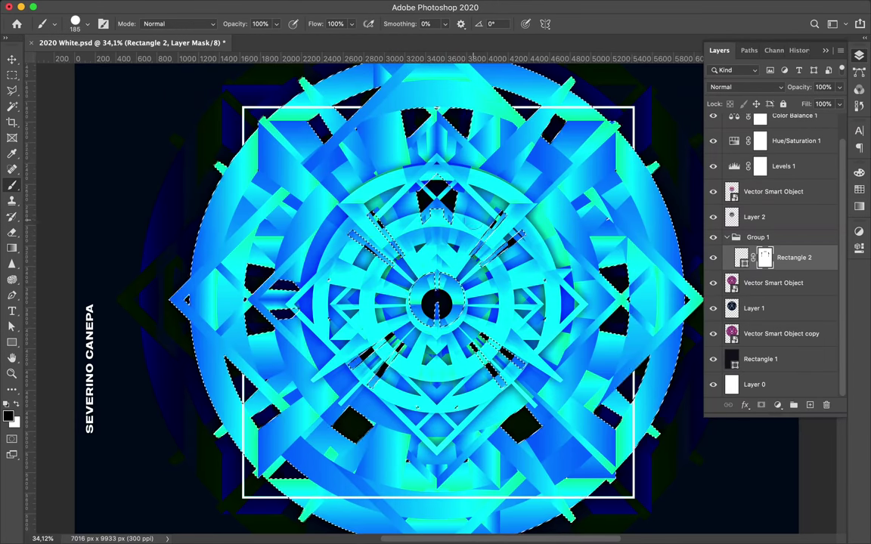
pyautogui.press('m')
pyautogui.scroll(-2, 245, 185)
# - Duplicate the square frame, delete its mask, rotate it 45° into a diamond, and mask it
pyautogui.press('v')
pyautogui.hotkey('ctrl', '-')
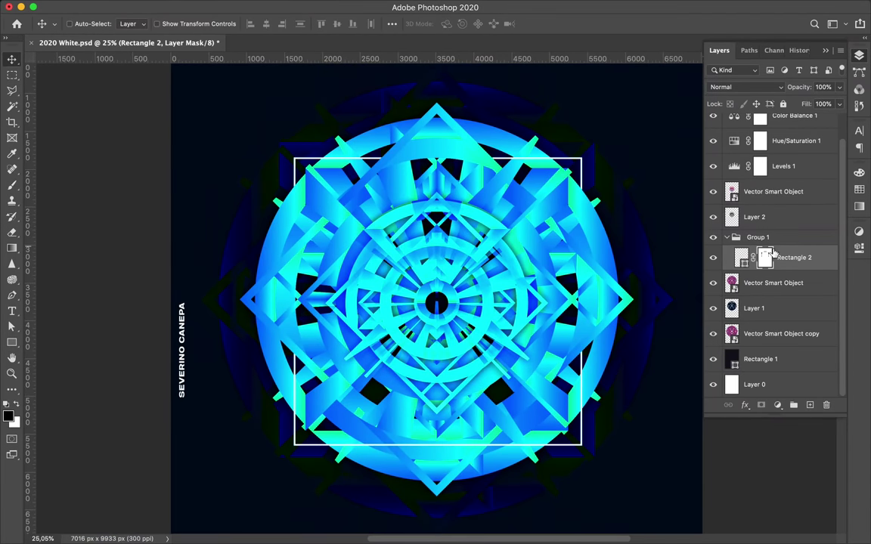
pyautogui.press('Delete')
pyautogui.click(525, 188)
pyautogui.hotkey('ctrl', 't')
pyautogui.moveTo(284, 147); pyautogui.dragTo(445, 123)
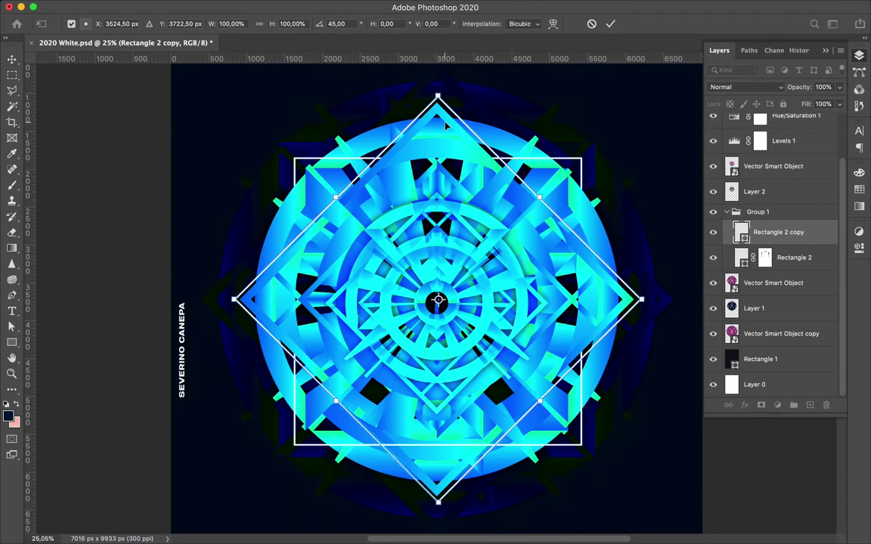
pyautogui.scroll(2, 688, 236)
pyautogui.press('b')
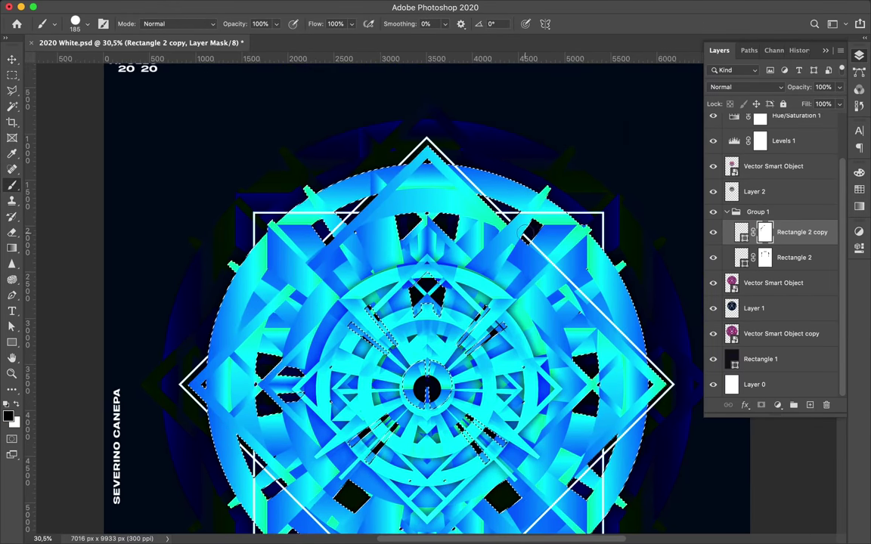
pyautogui.scroll(-1, 369, 467)
pyautogui.press('m')
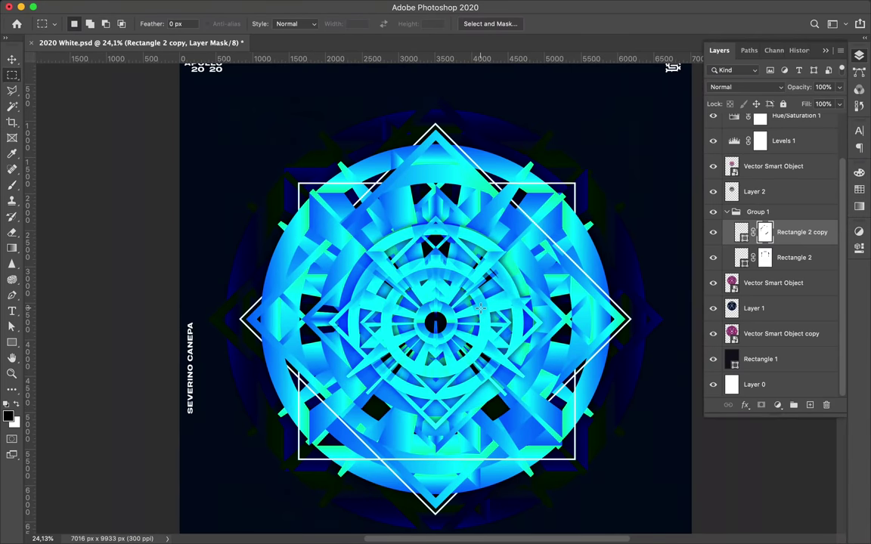
# - Give the frame a dark navy Drop Shadow and paste that style onto the other frames
pyautogui.doubleClick(815, 261)
pyautogui.click(369, 286)
pyautogui.click(621, 103)
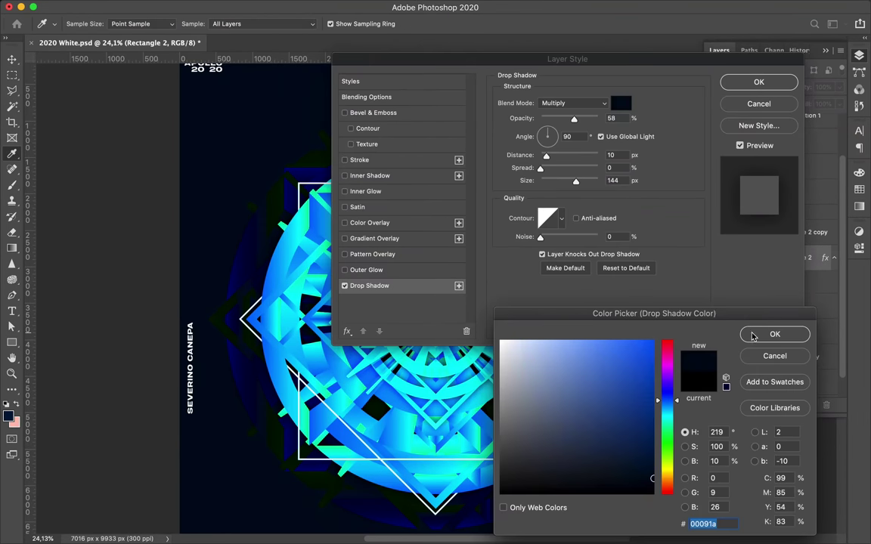
pyautogui.click(774, 335)
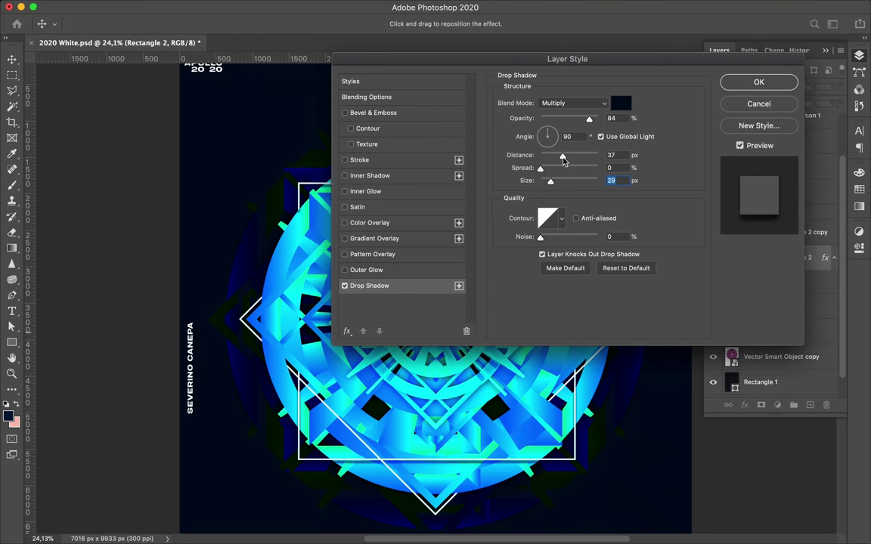
pyautogui.click(759, 82)
pyautogui.rightClick(801, 258)
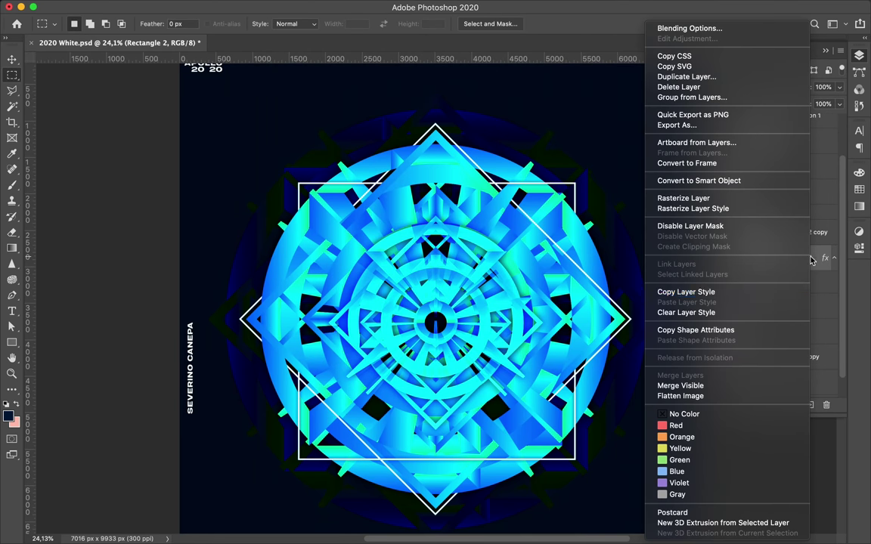
pyautogui.click(690, 291)
pyautogui.rightClick(794, 233)
pyautogui.click(689, 301)
# - Enlarge a diamond copy around the emblem and mask it using the emblem's circle selection
pyautogui.hotkey('ctrl', 't')
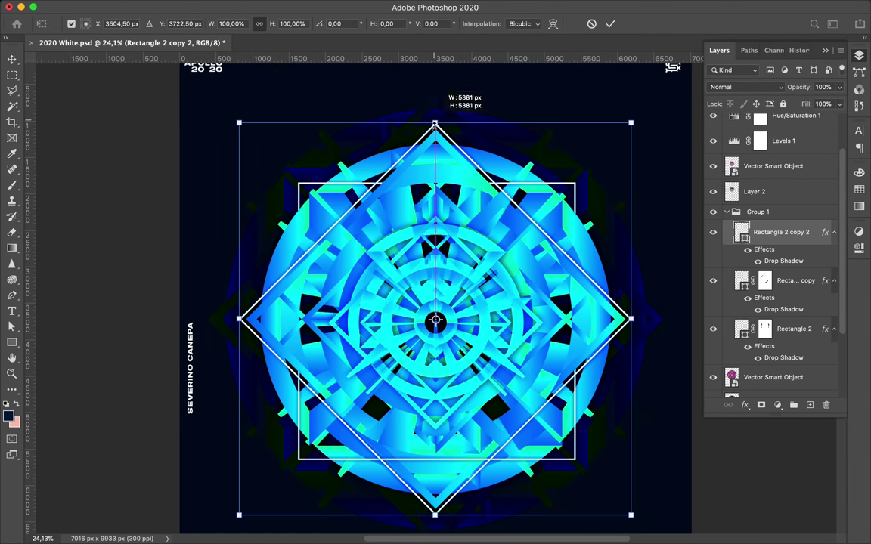
pyautogui.moveTo(470, 119); pyautogui.dragTo(419, 148)
pyautogui.press('Return')
pyautogui.keyDown('ctrl'); pyautogui.click(732, 377); pyautogui.keyUp('ctrl')
pyautogui.scroll(1, 435, 325)
pyautogui.press('b')
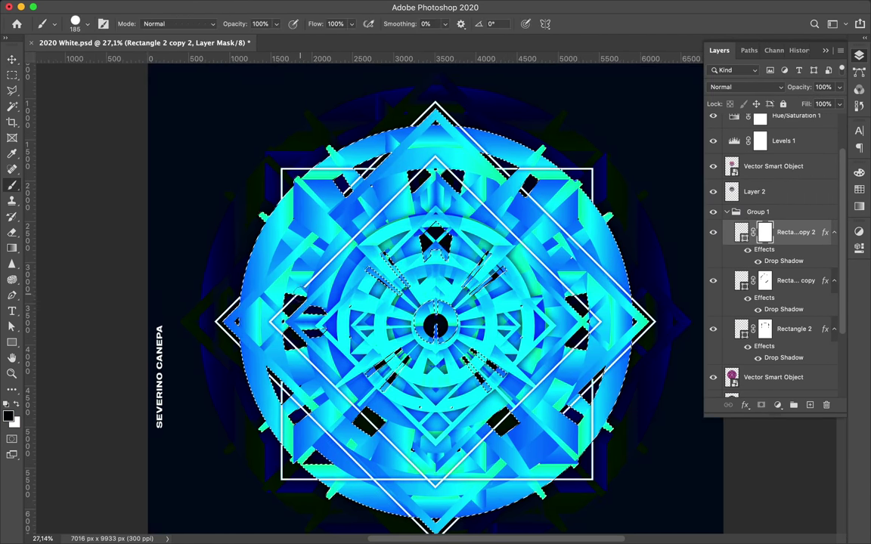
pyautogui.press('m')
pyautogui.hotkey('ctrl', 'd')
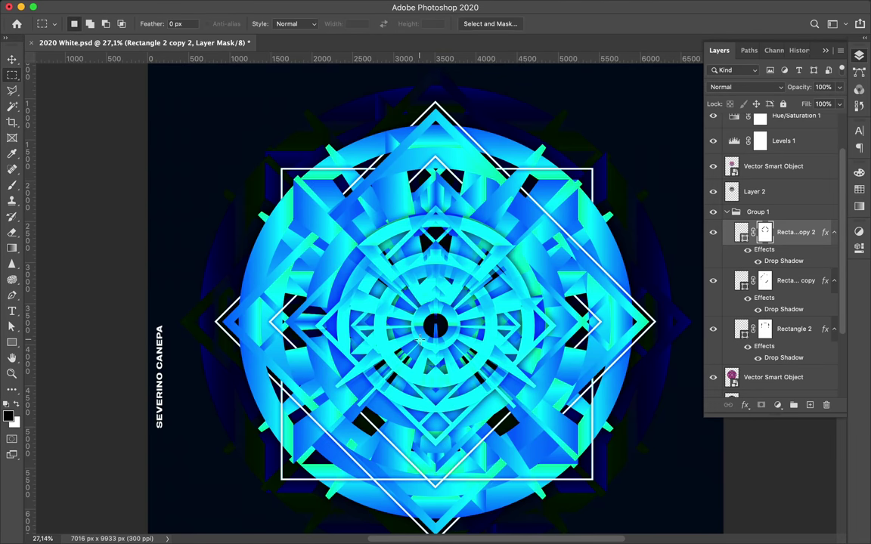
# - Add an upright square copy at 77.5% size below Group 1 and mask its outline
pyautogui.hotkey('ctrl', 'alt', 't')
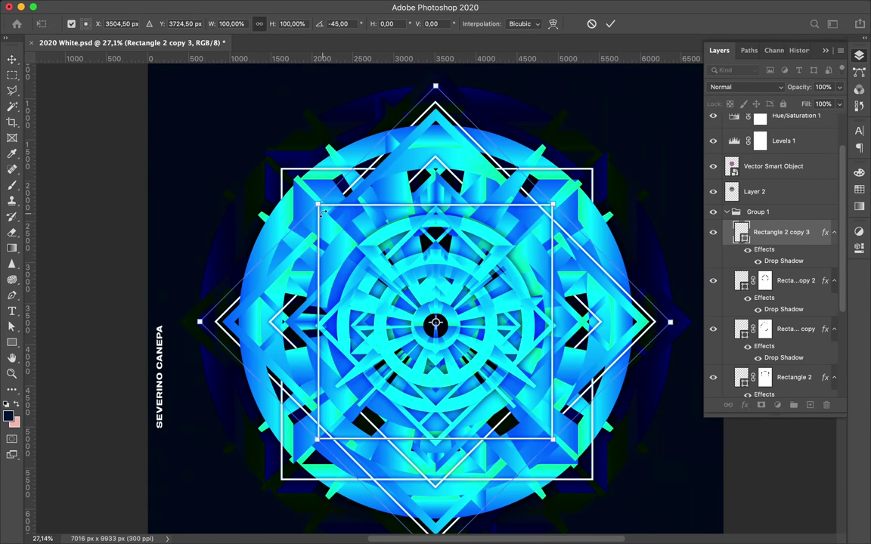
pyautogui.moveTo(605, 355); pyautogui.dragTo(563, 416)
pyautogui.press('Return')
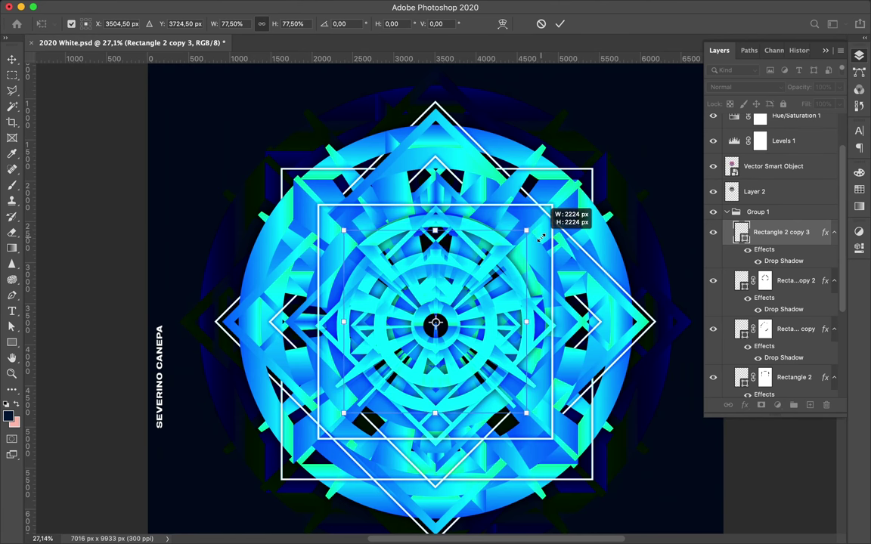
pyautogui.moveTo(541, 239); pyautogui.dragTo(542, 237)
pyautogui.moveTo(754, 406); pyautogui.dragTo(748, 401)
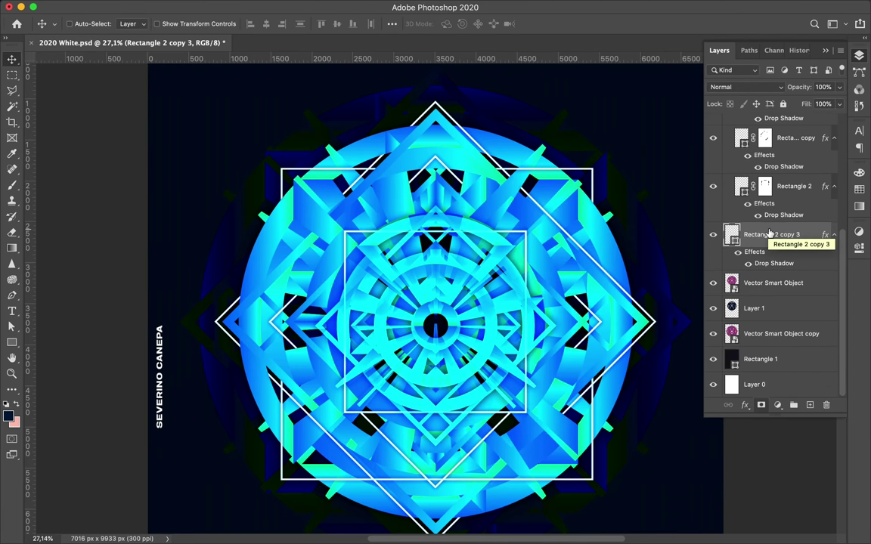
pyautogui.press('b')
pyautogui.keyDown('ctrl'); pyautogui.click(732, 364); pyautogui.keyUp('ctrl')
pyautogui.hotkey('ctrl', 'd')
pyautogui.press('v')
pyautogui.scroll(-3, 769, 400)
pyautogui.press('m')
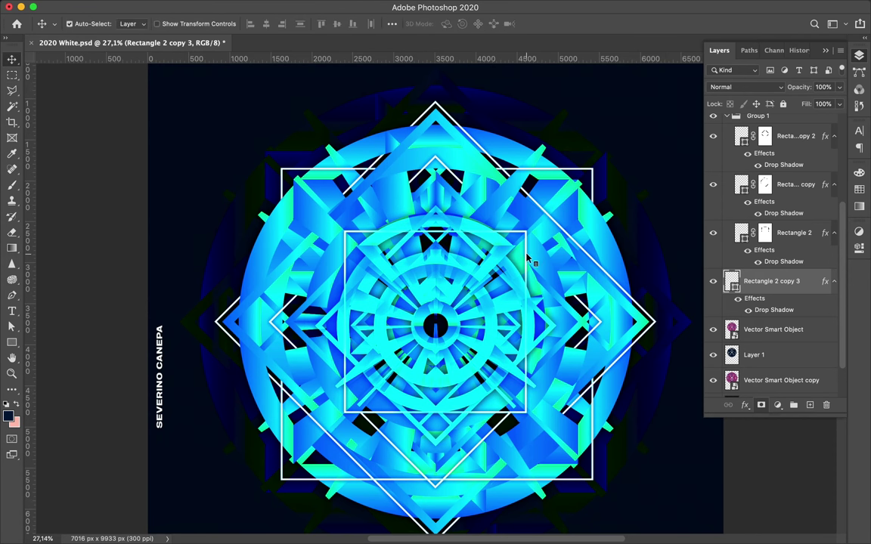
# - Select the smart object copy, return to Atomic Geometry.ai in Illustrator, and pull a shard away
pyautogui.scroll(3, 798, 276)
pyautogui.scroll(-4, 798, 276)
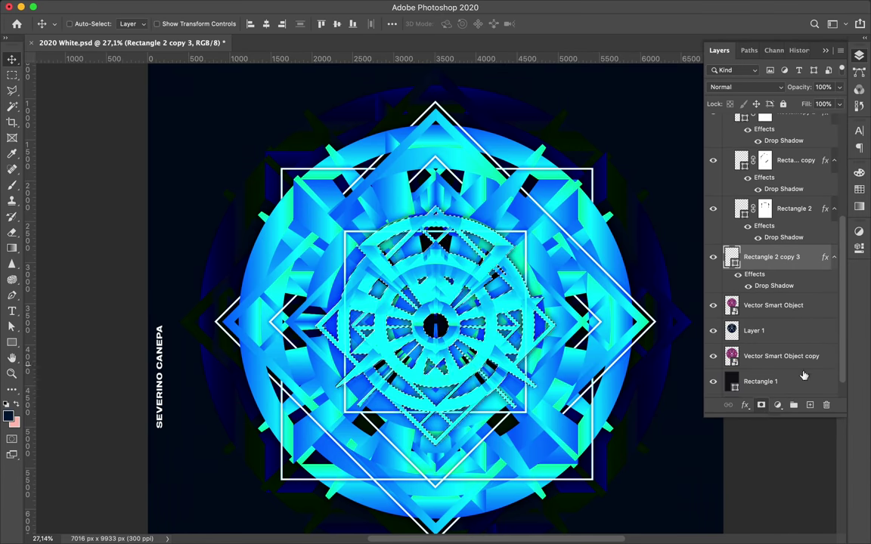
pyautogui.click(760, 356)
pyautogui.click(626, 10)
pyautogui.click(643, 31)
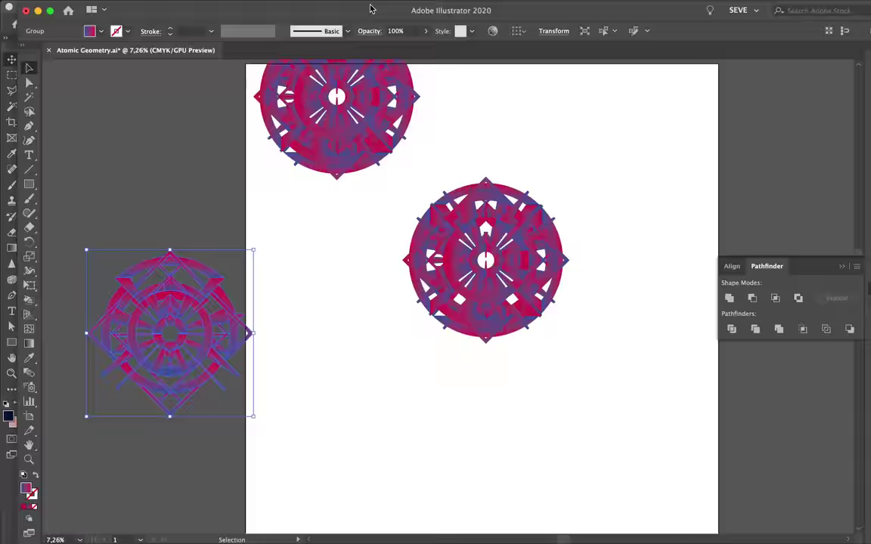
pyautogui.scroll(5, 415, 381)
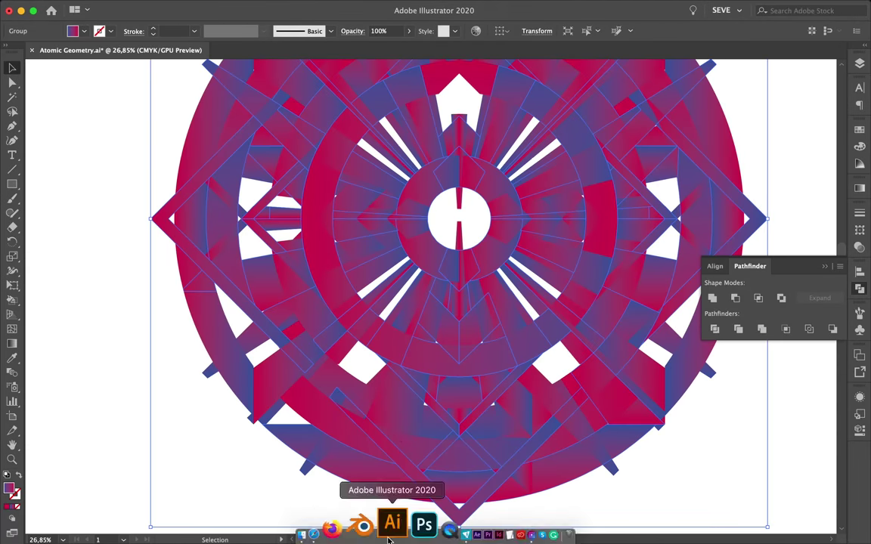
pyautogui.scroll(-4, 398, 435)
pyautogui.press('a')
pyautogui.moveTo(278, 192); pyautogui.dragTo(239, 153)
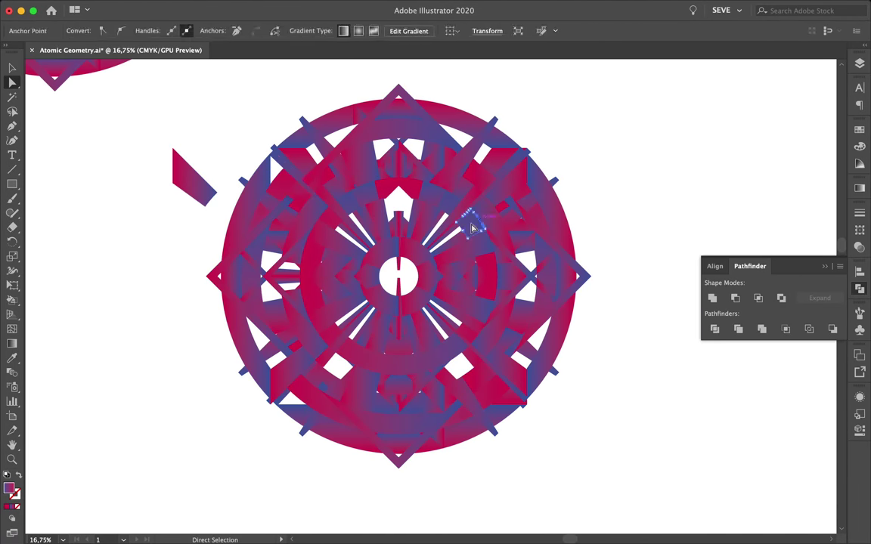
# - Add a layer mask to Rectangle 2 copy 3 and load the emblem's circle as a selection
pyautogui.scroll(3, 436, 250)
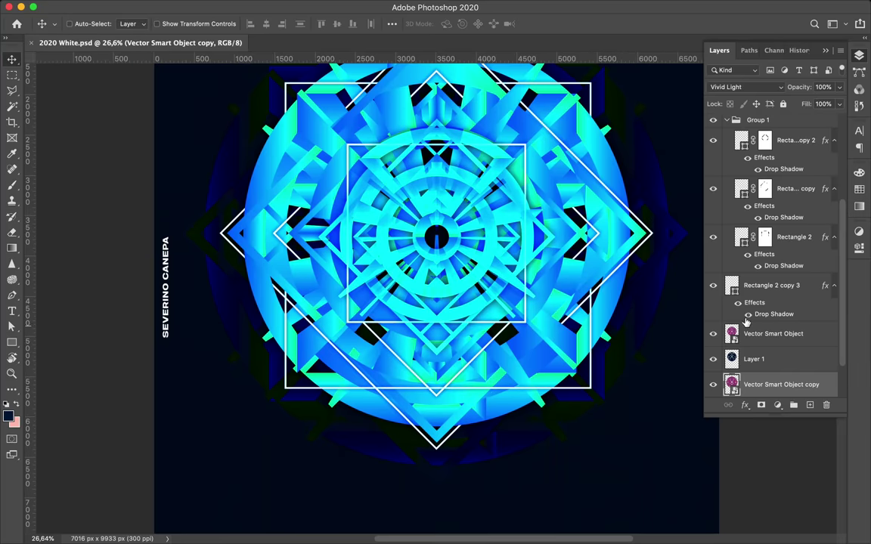
pyautogui.click(771, 285)
pyautogui.click(761, 405)
pyautogui.keyDown('super'); pyautogui.click(732, 359); pyautogui.keyUp('super')
pyautogui.press('b')
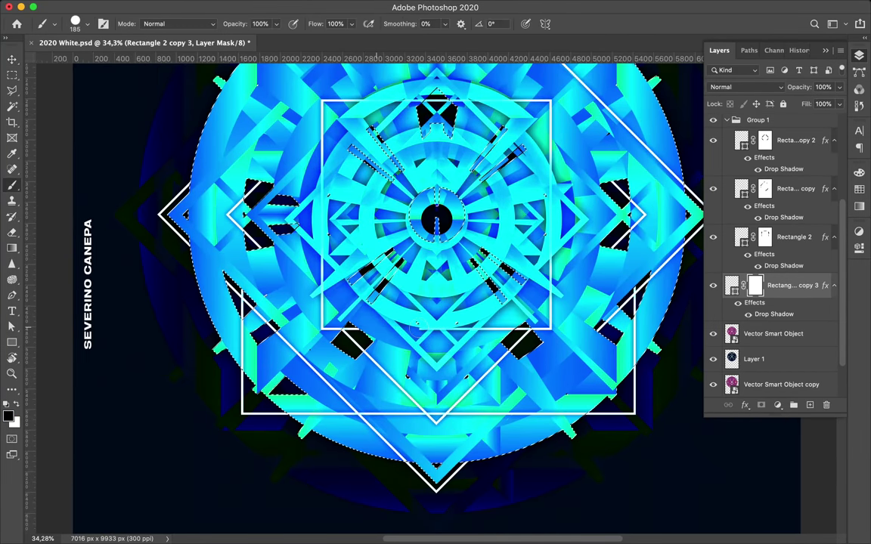
pyautogui.press('m')
pyautogui.press('super+d')
# - Adjust the white frames' outline thickness
pyautogui.scroll(-3, 495, 286)
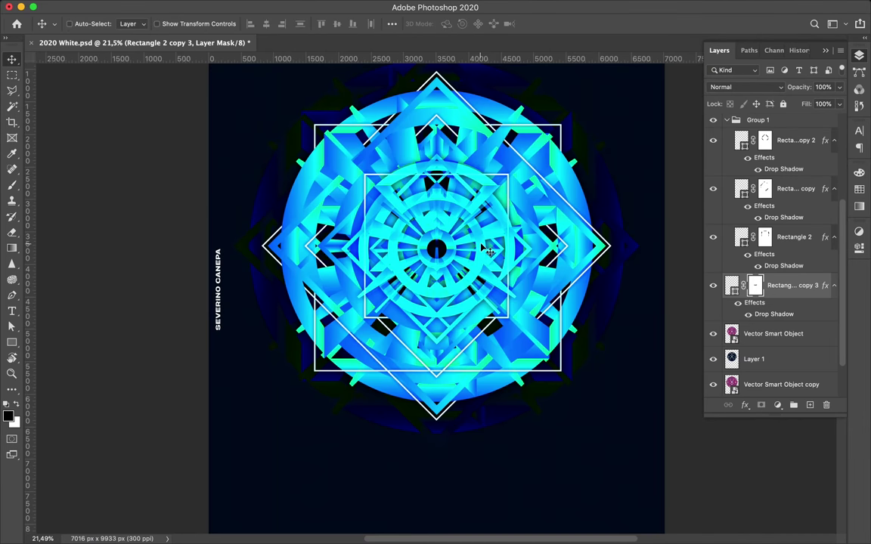
pyautogui.scroll(5, 744, 227)
pyautogui.press('a')
pyautogui.click(258, 24)
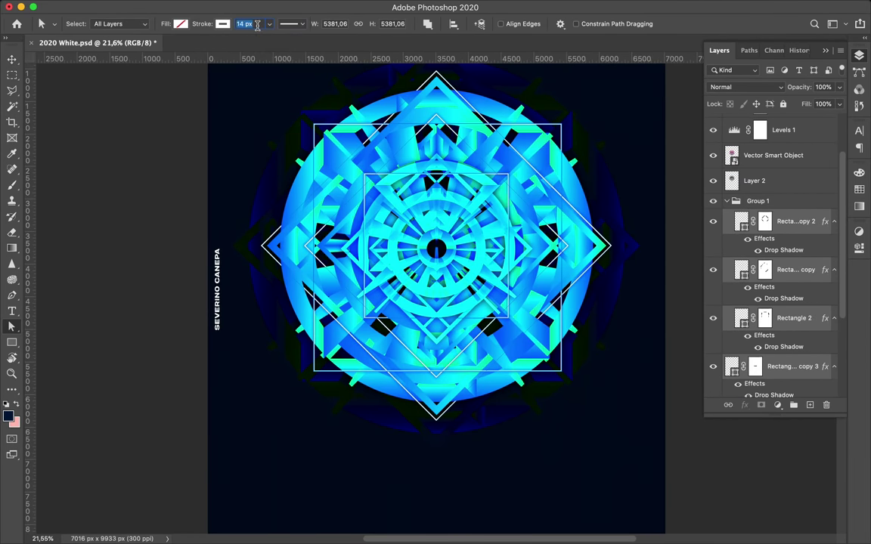
pyautogui.scroll(-7, 257, 25)
pyautogui.scroll(1, 238, 142)
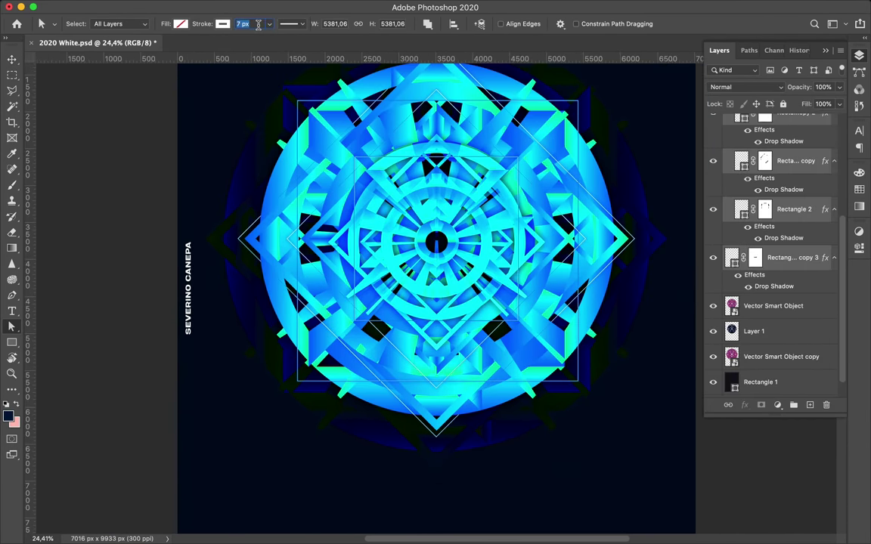
pyautogui.press('v')
pyautogui.scroll(1, 415, 272)
# - Lasso a shard from the emblem onto a new layer and place it at the lower left
pyautogui.press('l')
pyautogui.doubleClick(278, 458)
pyautogui.hotkey('ctrl', 'j')
pyautogui.press('v')
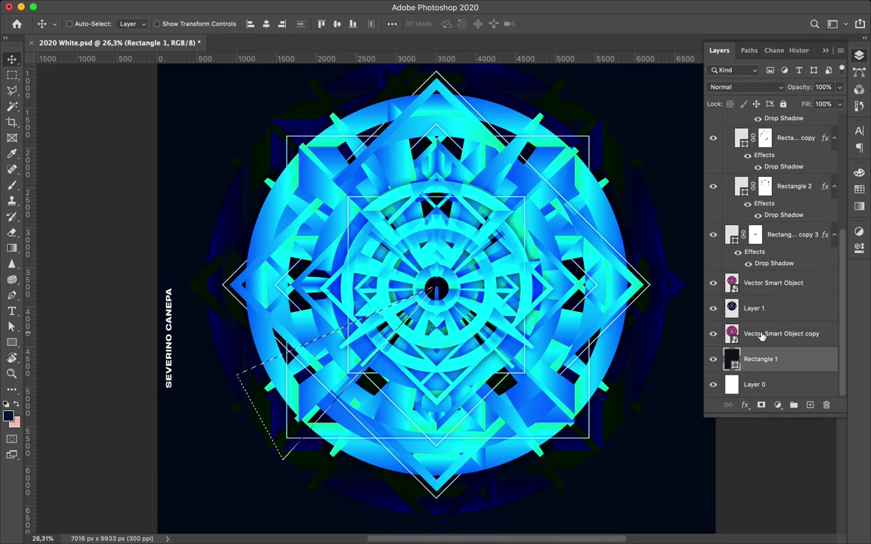
pyautogui.moveTo(756, 383); pyautogui.dragTo(756, 287)
pyautogui.moveTo(227, 340); pyautogui.dragTo(320, 396)
# - Cut another spike from the Vector Smart Object, move it upper right, and restack it
pyautogui.click(773, 283)
pyautogui.scroll(-1, 617, 285)
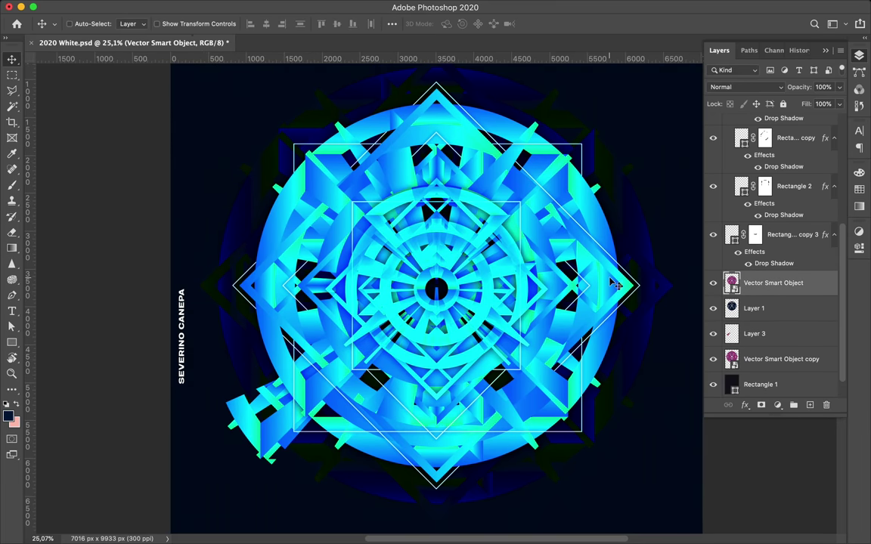
pyautogui.doubleClick(605, 172)
pyautogui.hotkey('ctrl', 'j')
pyautogui.press('v')
pyautogui.moveTo(522, 174); pyautogui.dragTo(578, 113)
pyautogui.hotkey('ctrl', '[')
pyautogui.hotkey('ctrl', '[')
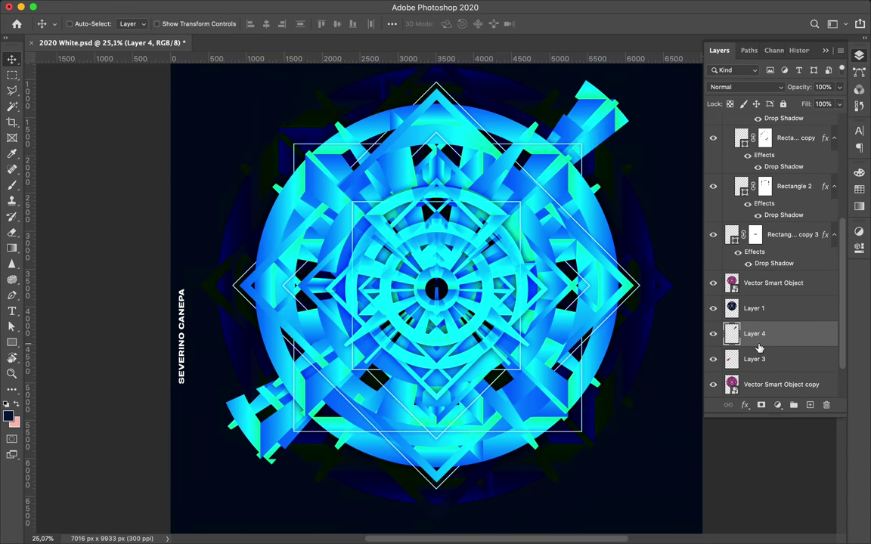
pyautogui.hotkey('ctrl', ']')
pyautogui.hotkey('ctrl', ']')
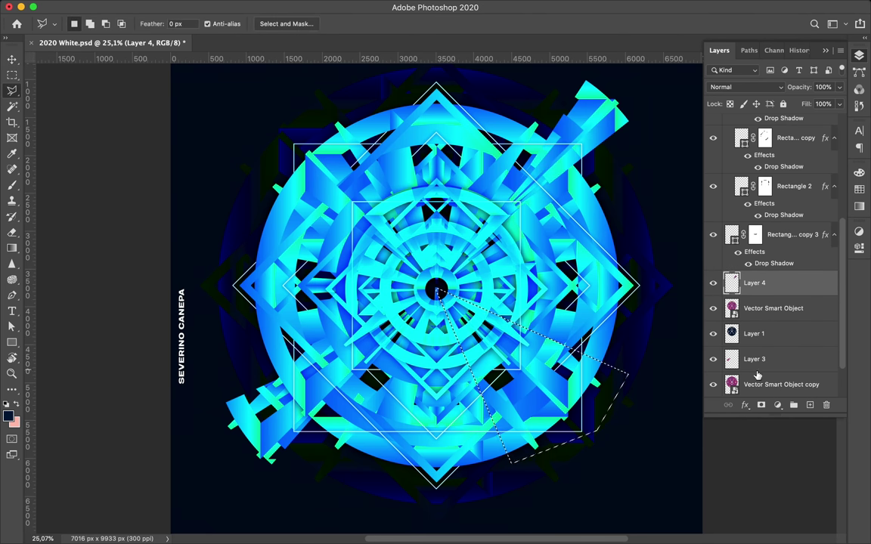
# - Copy a third piece to a new layer and transform it to the emblem's upper left
pyautogui.click(773, 308)
pyautogui.hotkey('ctrl', 'j')
pyautogui.hotkey('ctrl', 't')
pyautogui.moveTo(316, 206); pyautogui.dragTo(286, 176)
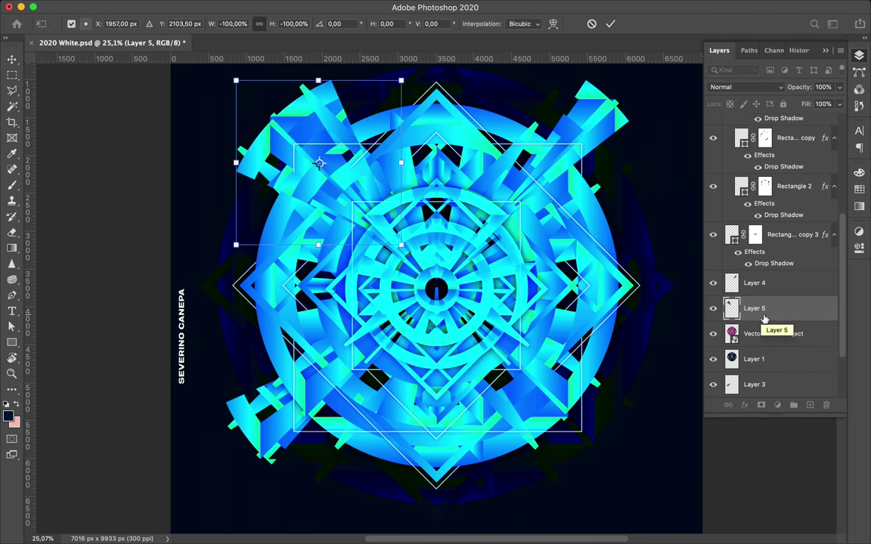
pyautogui.press('Return')
pyautogui.press('l')
# - Copy the half-mandala arc piece onto its own new layer and select it
pyautogui.scroll(-1, 424, 290)
pyautogui.press('v')
pyautogui.scroll(-1, 423, 289)
pyautogui.press('l')
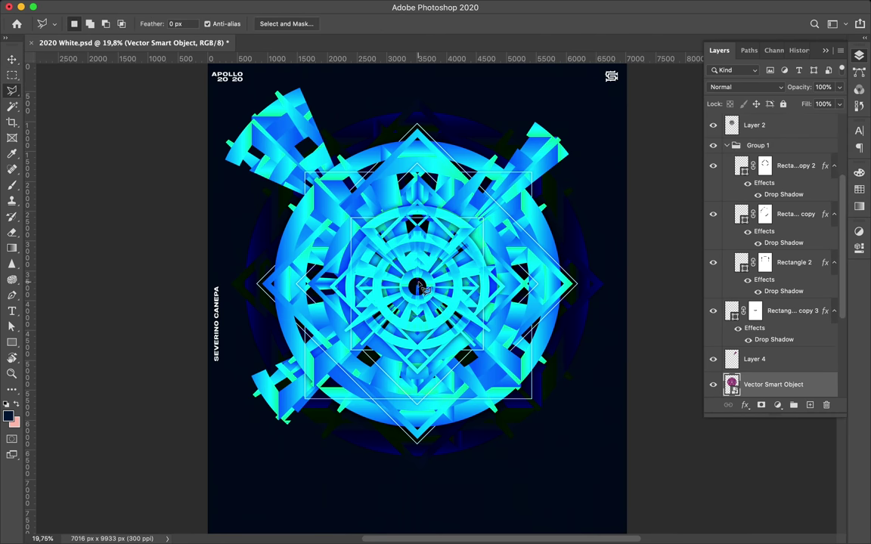
pyautogui.hotkey('ctrl', 'j')
pyautogui.press('v')
pyautogui.scroll(-2, 457, 280)
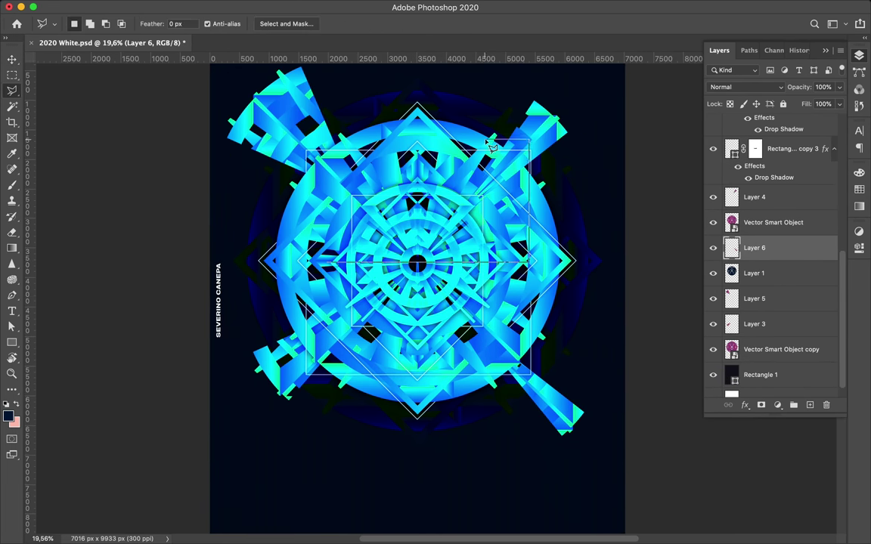
pyautogui.click(771, 171)
# - Duplicate the arc piece and fit it against the bottom of the emblem
pyautogui.hotkey('ctrl', 'j')
pyautogui.press('v')
pyautogui.scroll(-3, 469, 316)
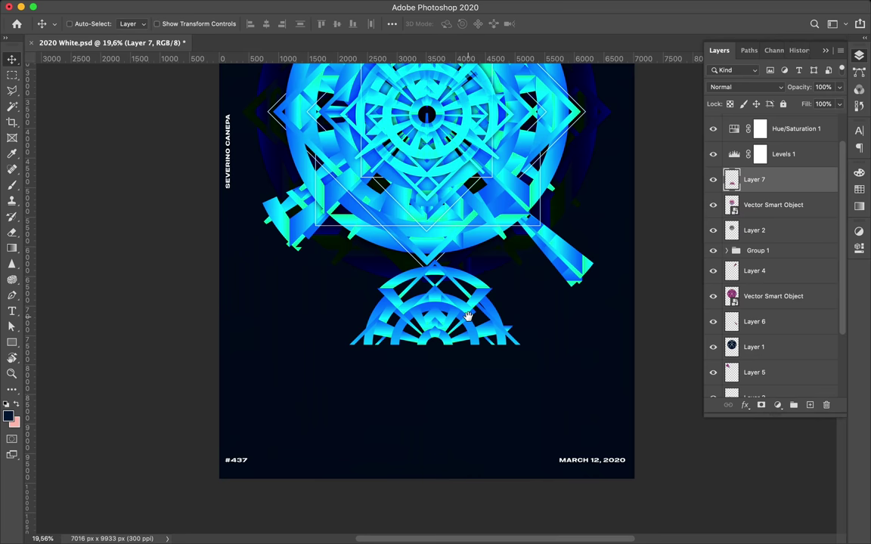
pyautogui.hotkey('ctrl', 't')
pyautogui.press('Return')
pyautogui.moveTo(756, 179); pyautogui.dragTo(757, 356)
pyautogui.moveTo(477, 315); pyautogui.dragTo(477, 266)
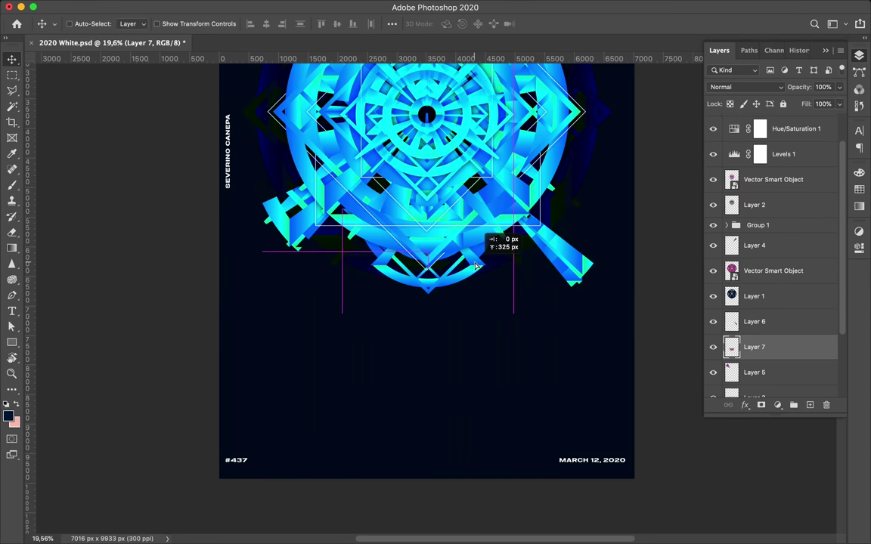
pyautogui.hotkey('ctrl', '0')
# - Add a flipped copy of the arc at the emblem's top and select both arcs
pyautogui.hotkey('ctrl', 'j')
pyautogui.hotkey('ctrl', 't')
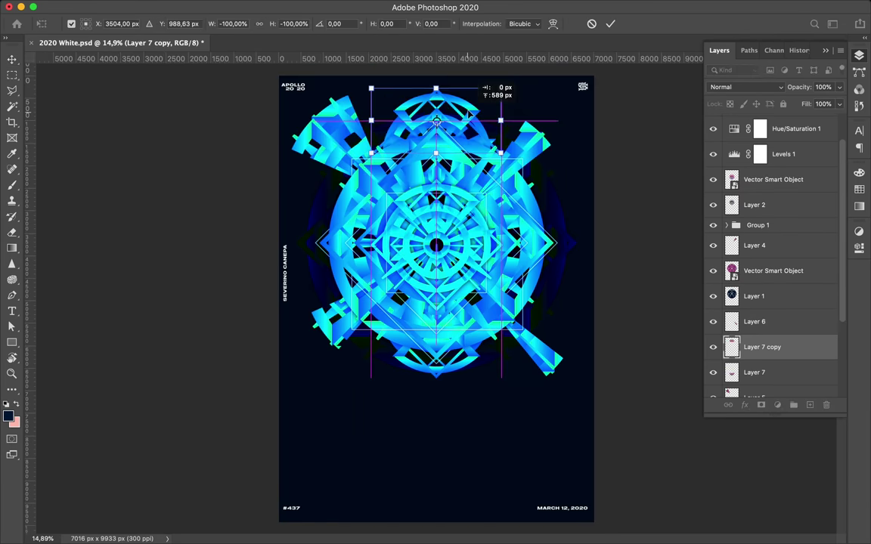
pyautogui.press('Return')
pyautogui.press('e')
pyautogui.scroll(5, 433, 313)
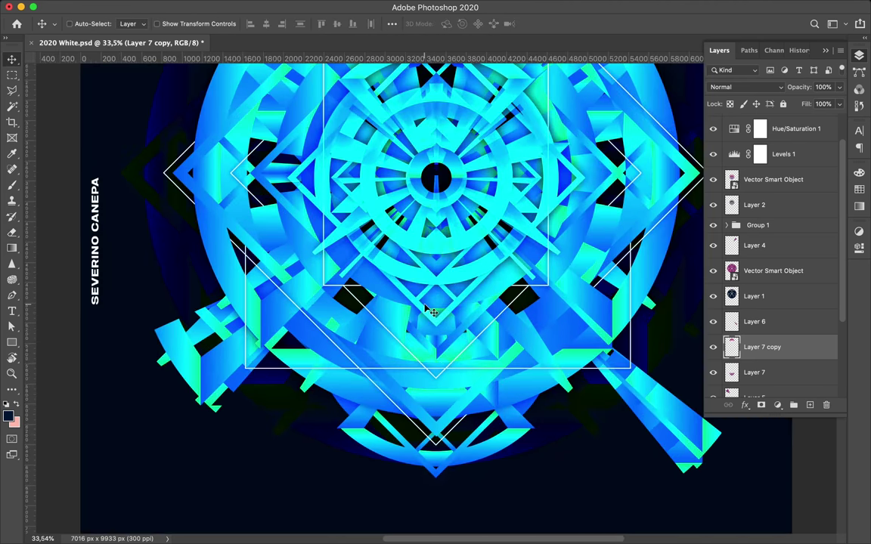
pyautogui.scroll(-3, 434, 312)
pyautogui.keyDown('shift'); pyautogui.click(754, 372); pyautogui.keyUp('shift')
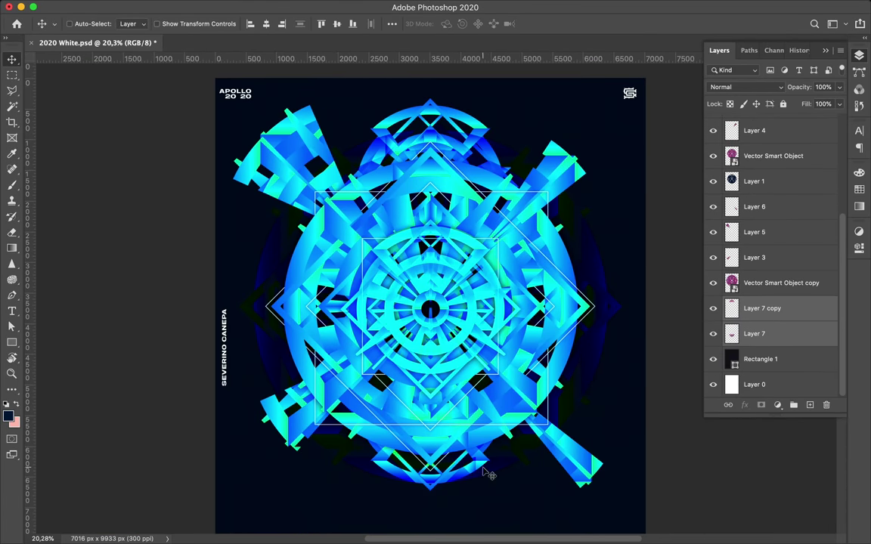
# - Copy the Vector Smart Object selection to Layer 8 and set its blend mode to Vivid Light
pyautogui.keyDown('ctrl'); pyautogui.click(436, 260); pyautogui.keyUp('ctrl')
pyautogui.hotkey('ctrl', 'j')
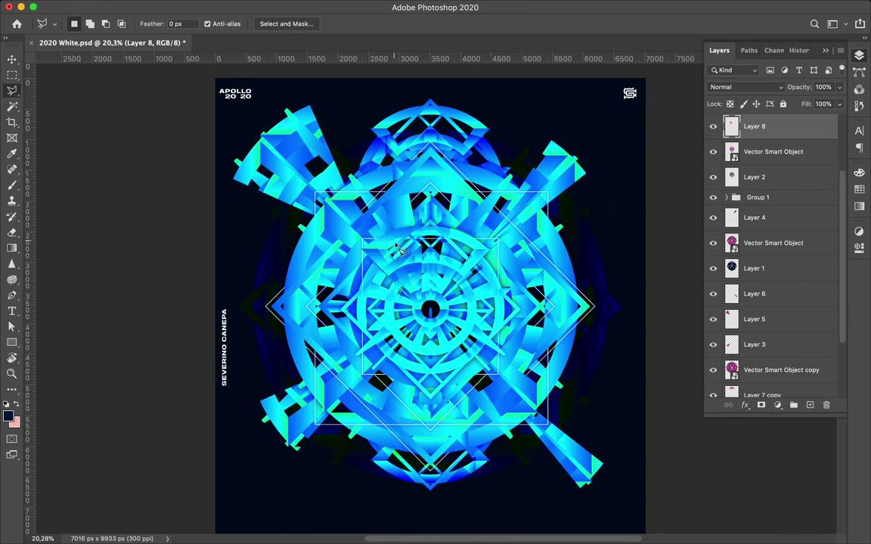
pyautogui.press('v')
pyautogui.click(744, 87)
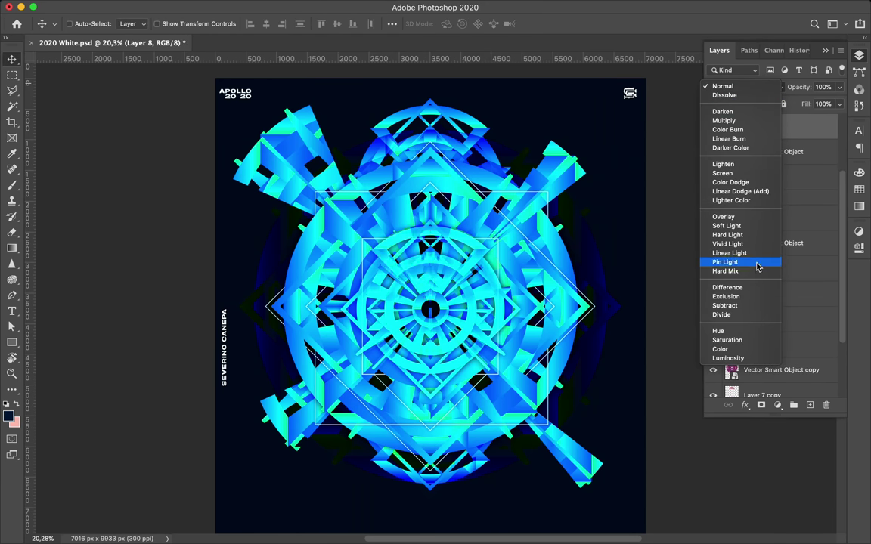
pyautogui.click(718, 246)
pyautogui.click(496, 348)
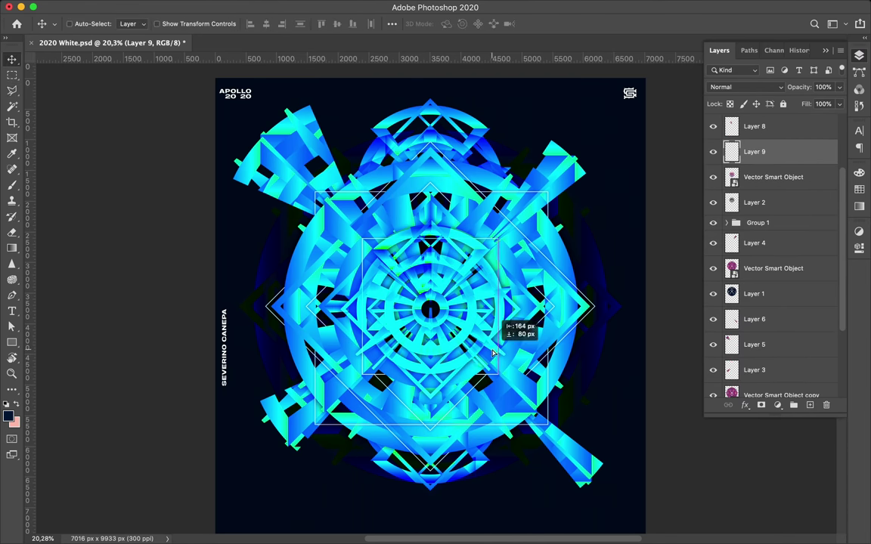
pyautogui.scroll(5, 493, 353)
# - Blur the layer with a 50.1 px Gaussian Blur and set Linear Dodge (Add) blending
pyautogui.hotkey('ctrl', 'alt', 'f')
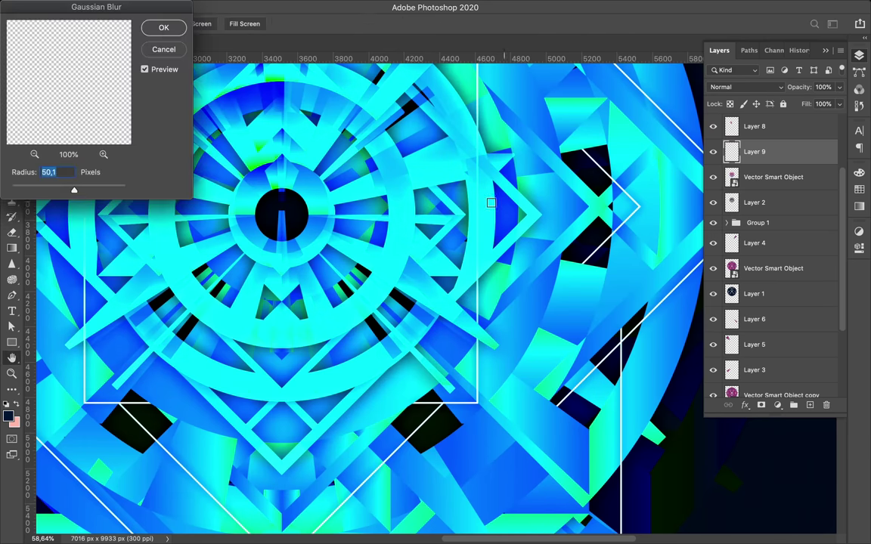
pyautogui.click(165, 28)
pyautogui.hotkey('ctrl', 'j')
pyautogui.click(745, 87)
pyautogui.click(745, 189)
# - Duplicate the glow layer twice and move Layer 8 below Layer 9 copy 2
pyautogui.hotkey('ctrl', 'j')
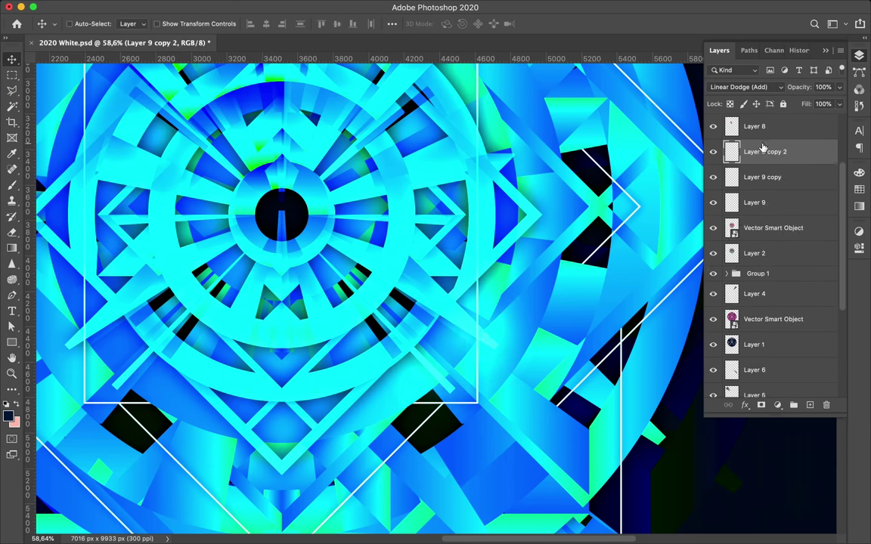
pyautogui.hotkey('ctrl', 'j')
pyautogui.scroll(-3, 445, 409)
pyautogui.moveTo(753, 126); pyautogui.dragTo(754, 257)
pyautogui.scroll(5, 378, 302)
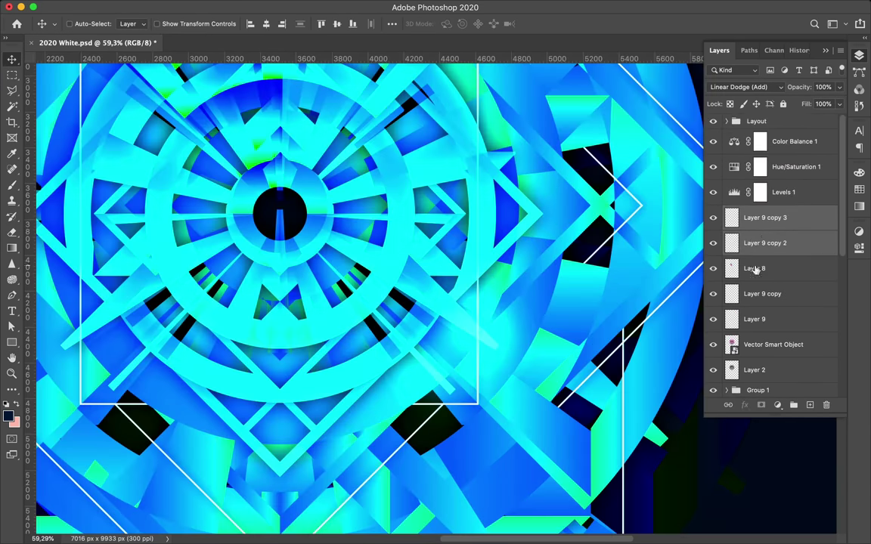
pyautogui.click(760, 217)
# - Add a Vibrance adjustment layer with vibrance at -100
pyautogui.click(778, 405)
pyautogui.click(782, 501)
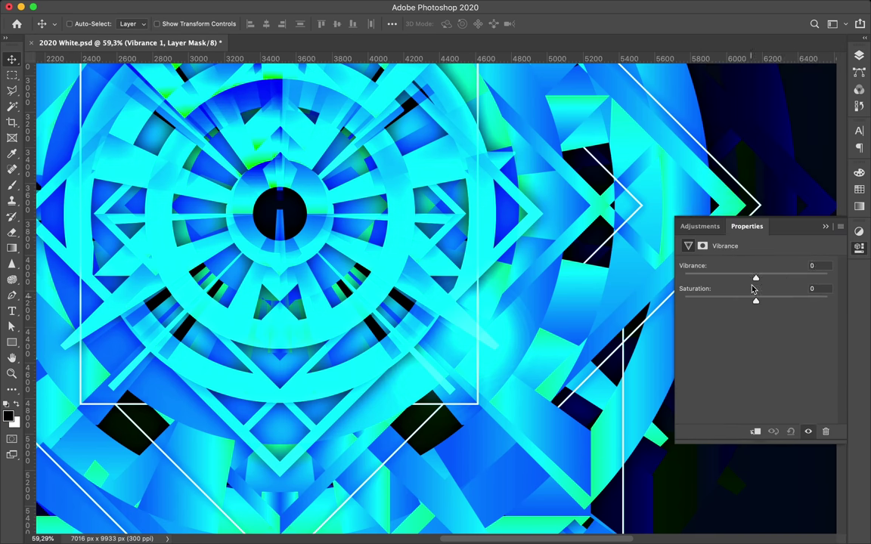
pyautogui.moveTo(756, 300)
pyautogui.mouseDown()
pyautogui.moveTo(713, 300)
pyautogui.moveTo(714, 279)
pyautogui.moveTo(684, 278)
pyautogui.mouseUp()
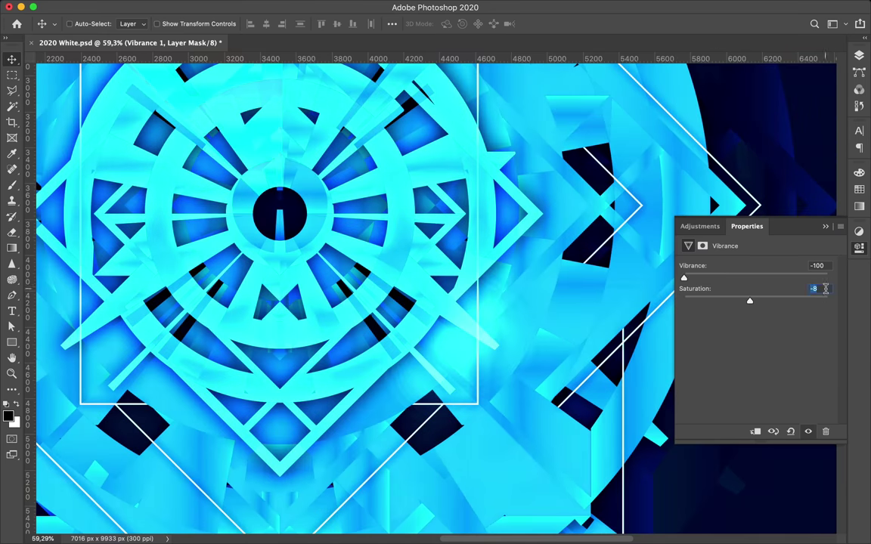
pyautogui.click(859, 55)
# - Apply a white spot Lighting Effects filter to the glow layer
pyautogui.click(420, 15)
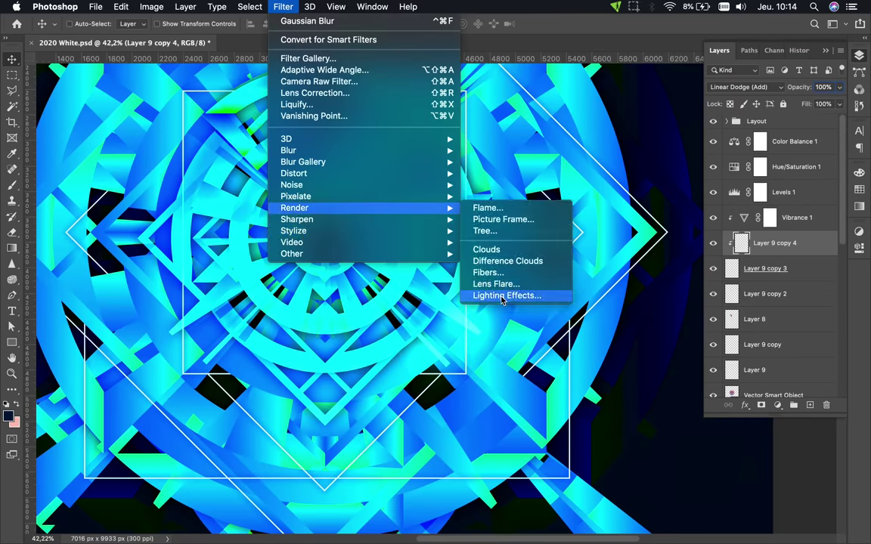
pyautogui.click(501, 296)
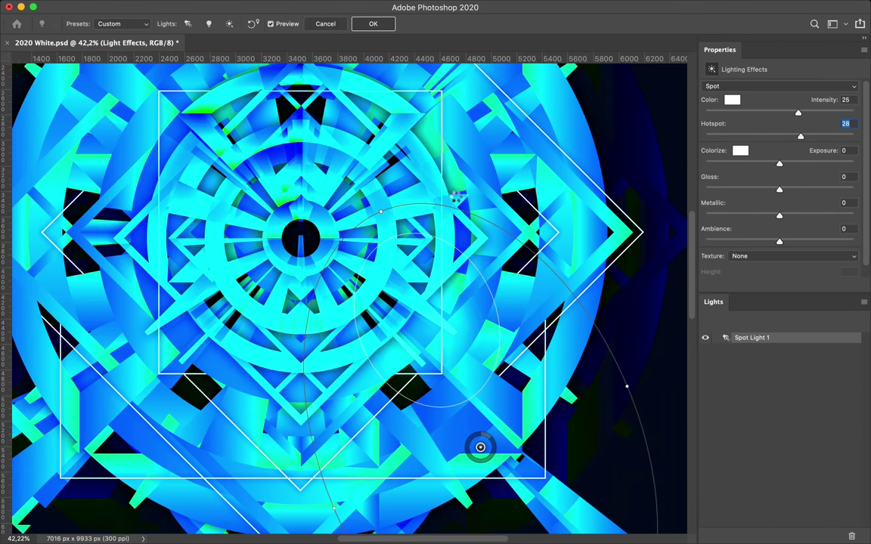
pyautogui.press('Return')
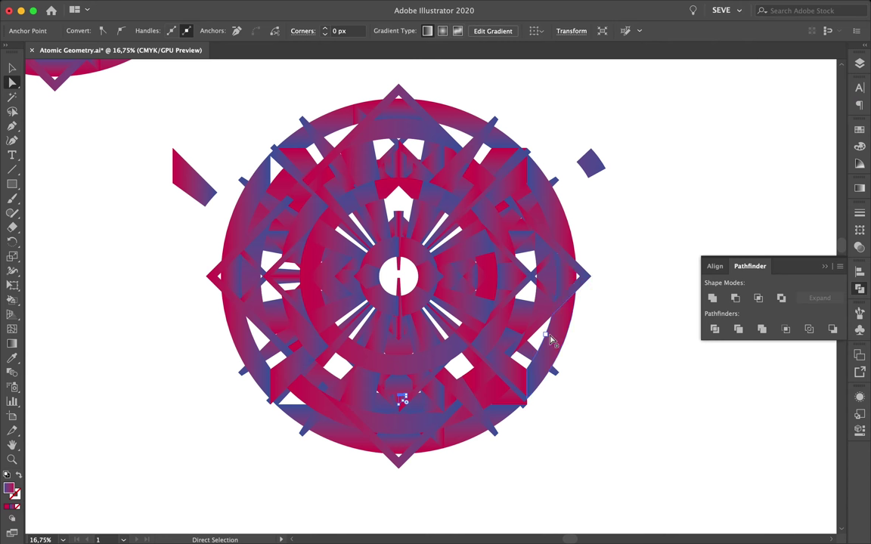
# - Back in Photoshop, copy the selected shard to a new layer and place it at the emblem's upper left
pyautogui.click(398, 522)
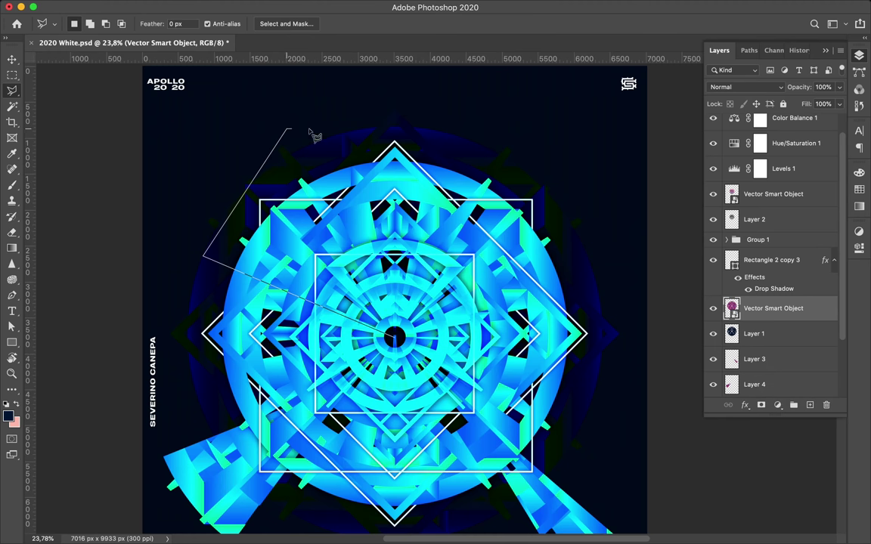
pyautogui.hotkey('ctrl', 'j')
pyautogui.press('v')
pyautogui.moveTo(339, 158); pyautogui.dragTo(271, 184)
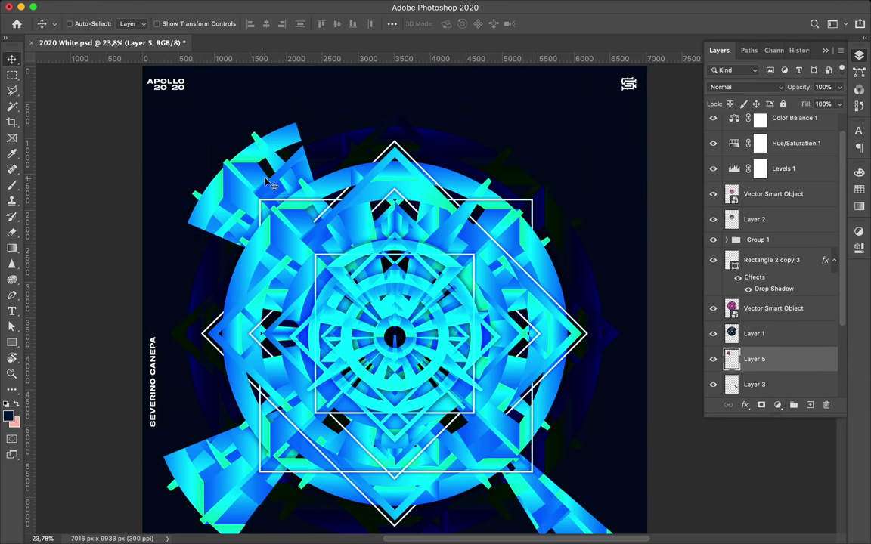
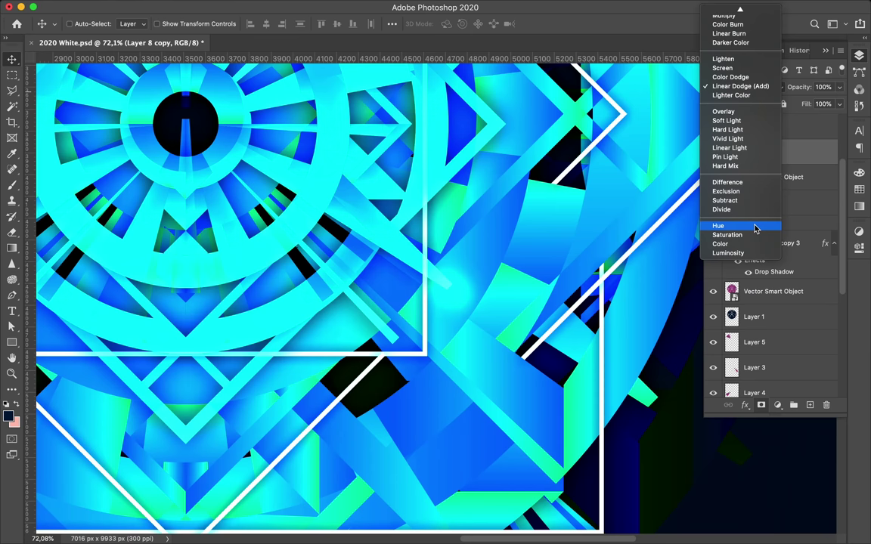
# - Duplicate Layer 9, set the copy to Linear Dodge (Add) and nudge it into place
pyautogui.click(732, 210)
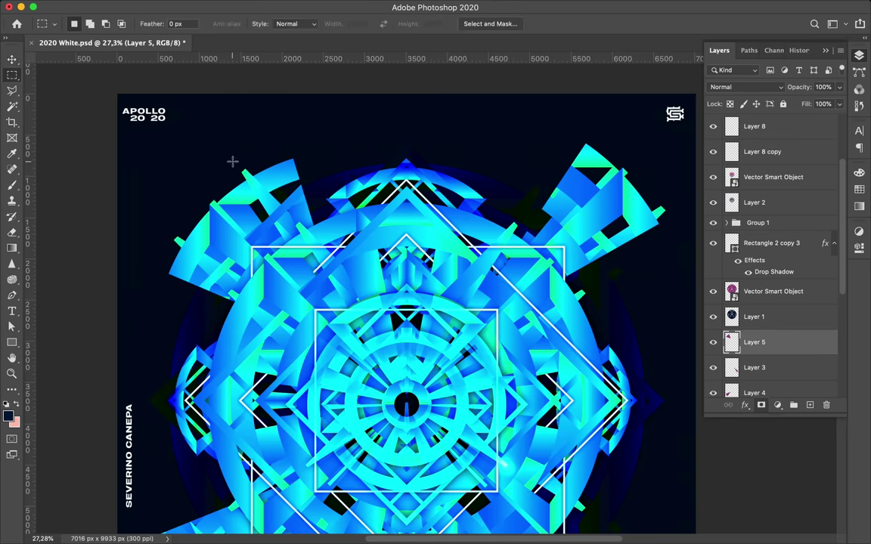
pyautogui.scroll(5, 287, 146)
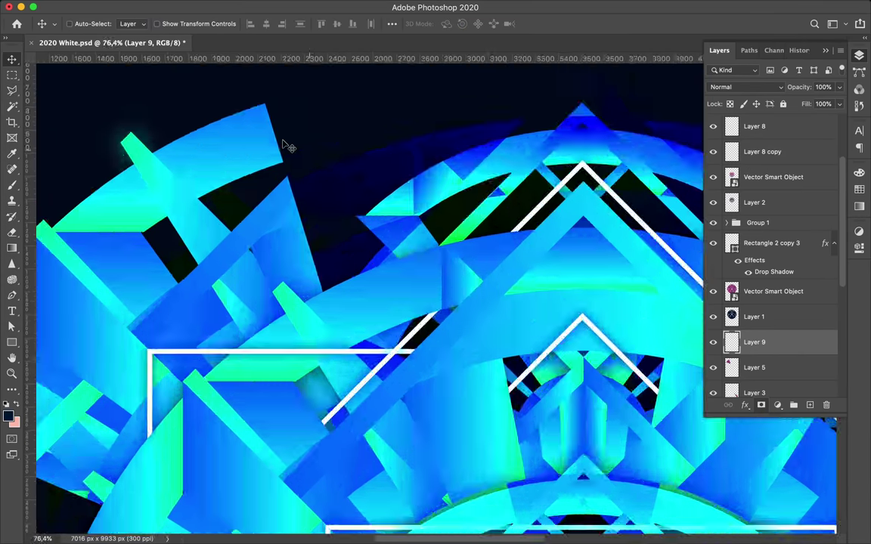
pyautogui.hotkey('ctrl', 'j')
pyautogui.hotkey('ctrl', 'j')
pyautogui.hotkey('ctrl', 'j')
pyautogui.click(745, 87)
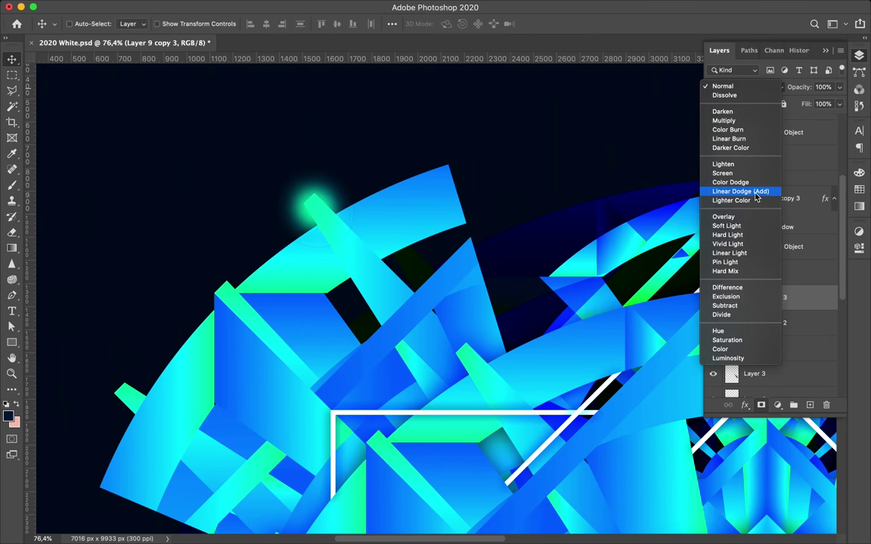
pyautogui.click(739, 188)
pyautogui.moveTo(288, 204); pyautogui.dragTo(310, 201)
pyautogui.scroll(-3, 423, 280)
# - Add a Curves adjustment clipped to Layer 9 copy 4 to recolour the glow
pyautogui.click(777, 405)
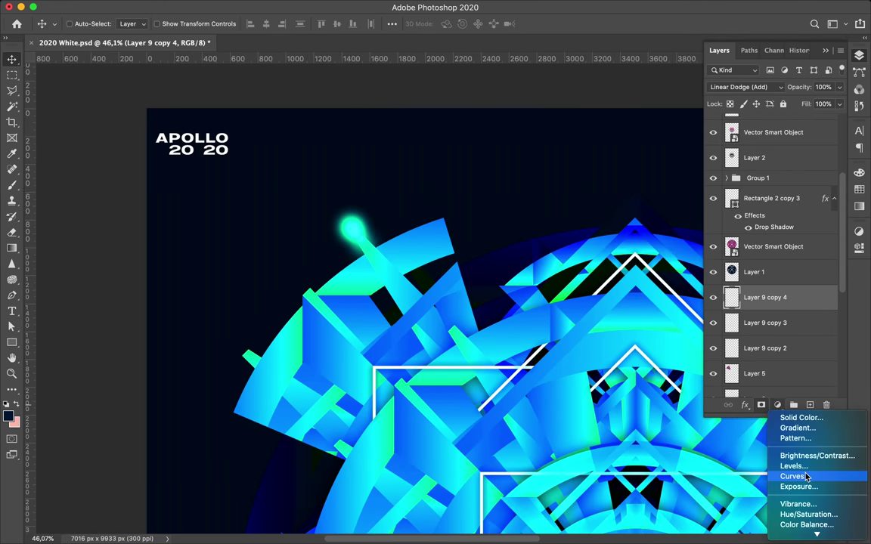
pyautogui.click(791, 474)
pyautogui.moveTo(744, 369); pyautogui.dragTo(744, 332)
pyautogui.keyDown('alt'); pyautogui.click(764, 310); pyautogui.keyUp('alt')
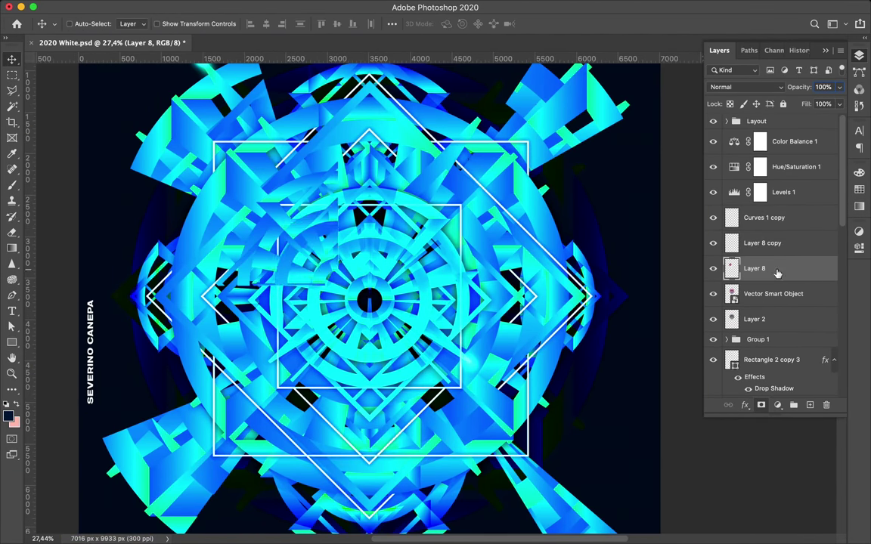
# - Set Layer 9 to Overlay beneath Layer 8 and reposition its glow
pyautogui.click(283, 7)
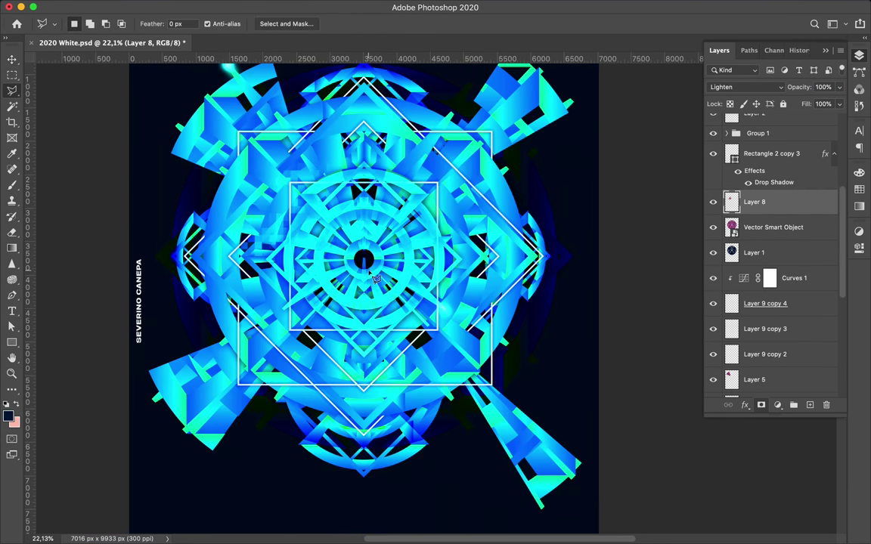
pyautogui.click(746, 87)
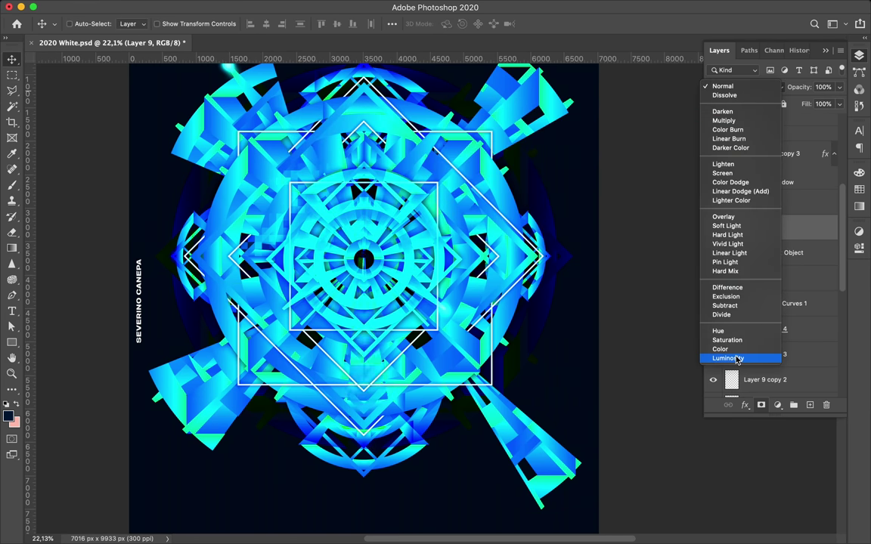
pyautogui.click(723, 217)
pyautogui.moveTo(356, 376); pyautogui.dragTo(350, 375)
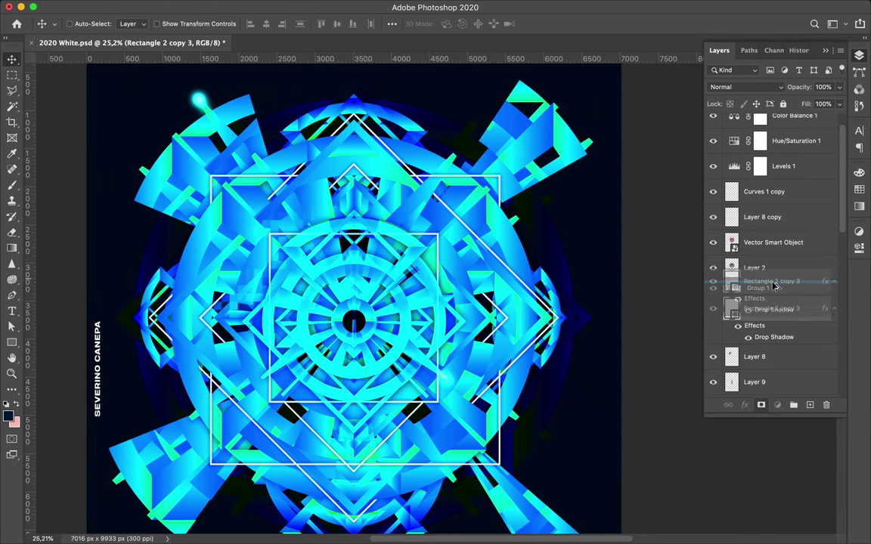
# - Duplicate the white square frame and shrink it into a small centre diamond
pyautogui.moveTo(774, 286); pyautogui.dragTo(774, 292)
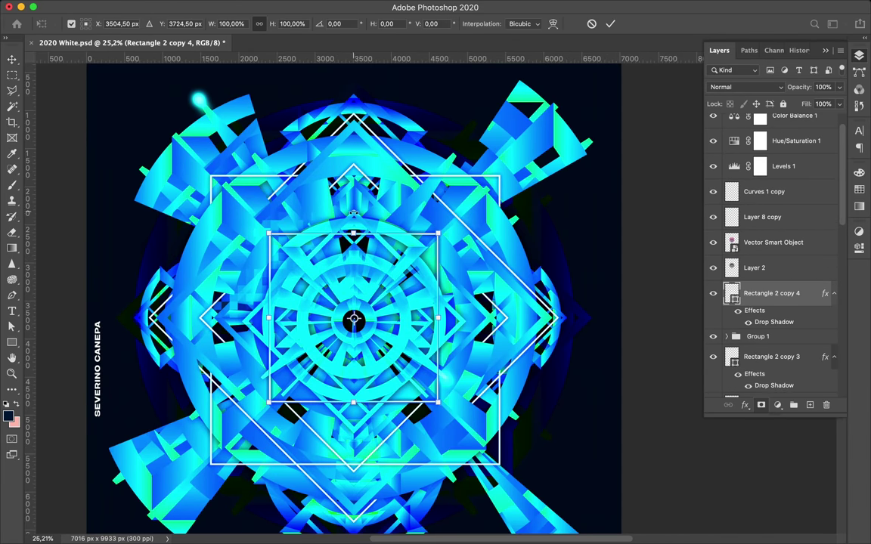
pyautogui.hotkey('ctrl', 't')
pyautogui.moveTo(354, 200); pyautogui.dragTo(353, 267)
pyautogui.press('Return')
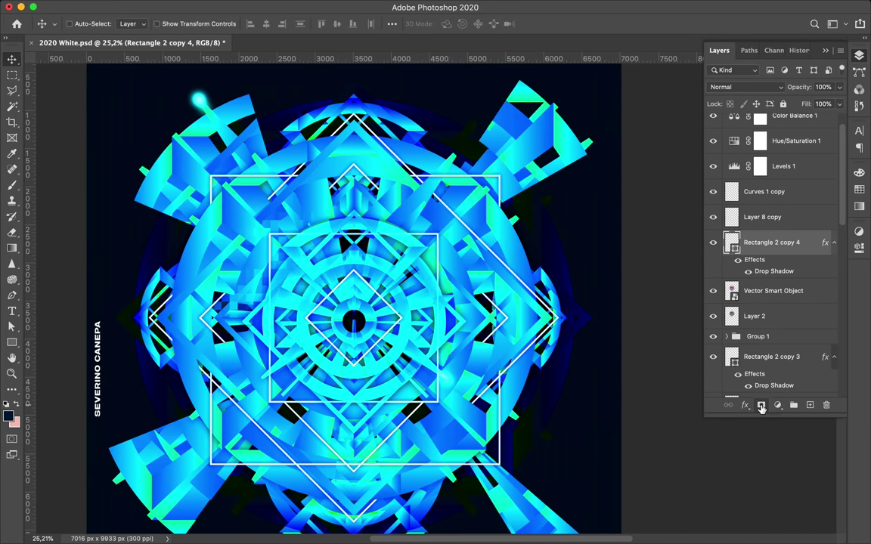
# - Add a layer mask to the diamond frame, keeping its edges intact
pyautogui.click(390, 537)
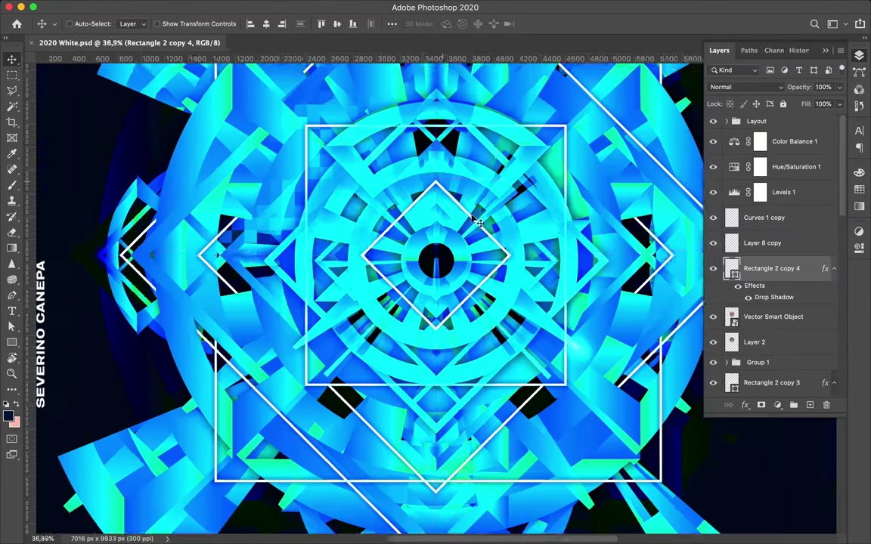
pyautogui.press('b')
pyautogui.scroll(3, 436, 246)
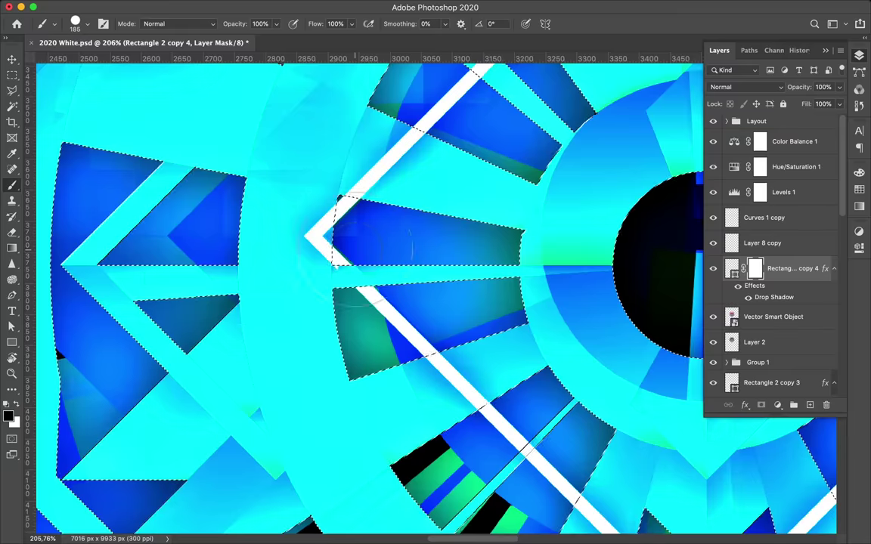
pyautogui.scroll(2, 436, 246)
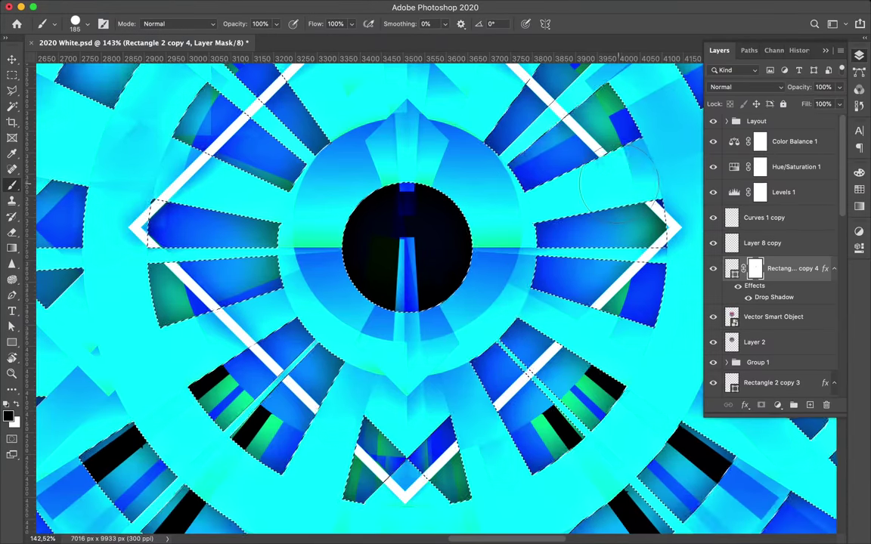
pyautogui.scroll(-1, 445, 226)
pyautogui.hotkey('ctrl', 'd')
pyautogui.hotkey('ctrl', 't')
pyautogui.scroll(-2, 445, 227)
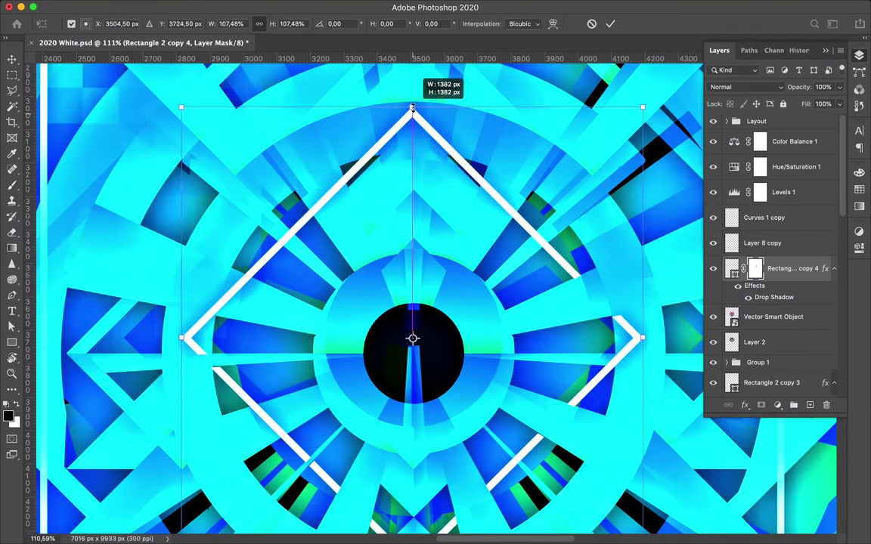
pyautogui.hotkey('ctrl', 'z')
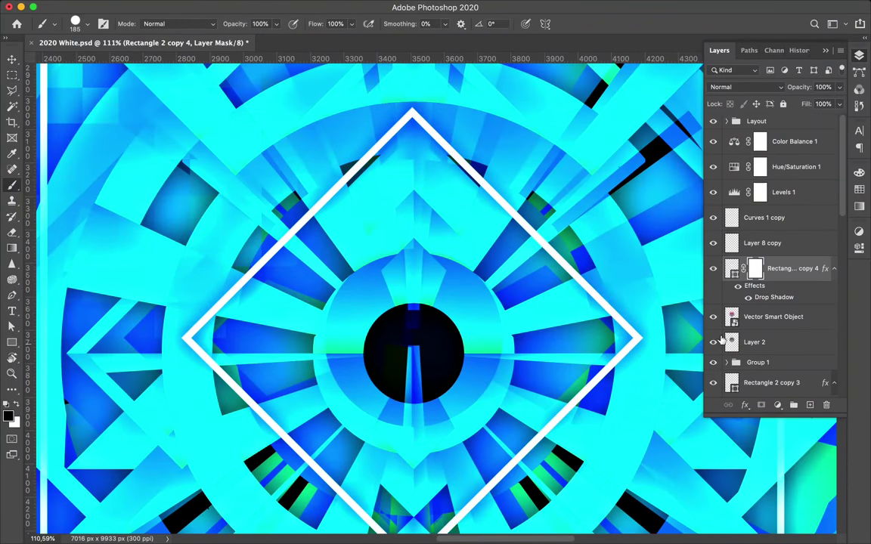
# - Mask out the diamond where it crosses Layer 2's shapes so it weaves behind them
pyautogui.keyDown('ctrl'); pyautogui.click(731, 342); pyautogui.keyUp('ctrl')
pyautogui.moveTo(303, 423); pyautogui.dragTo(514, 198)
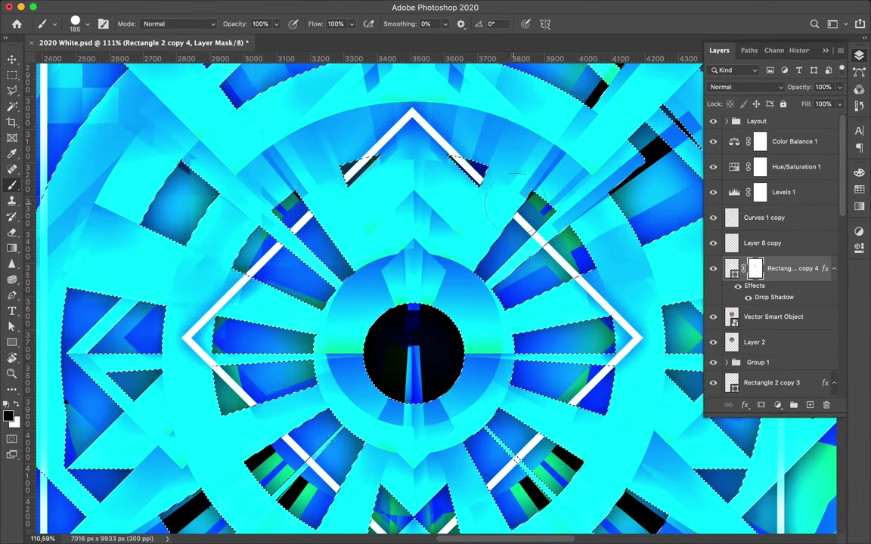
pyautogui.scroll(-2, 511, 196)
pyautogui.hotkey('ctrl', 'd')
pyautogui.scroll(-3, 529, 265)
pyautogui.scroll(-4, 544, 318)
pyautogui.press('m')
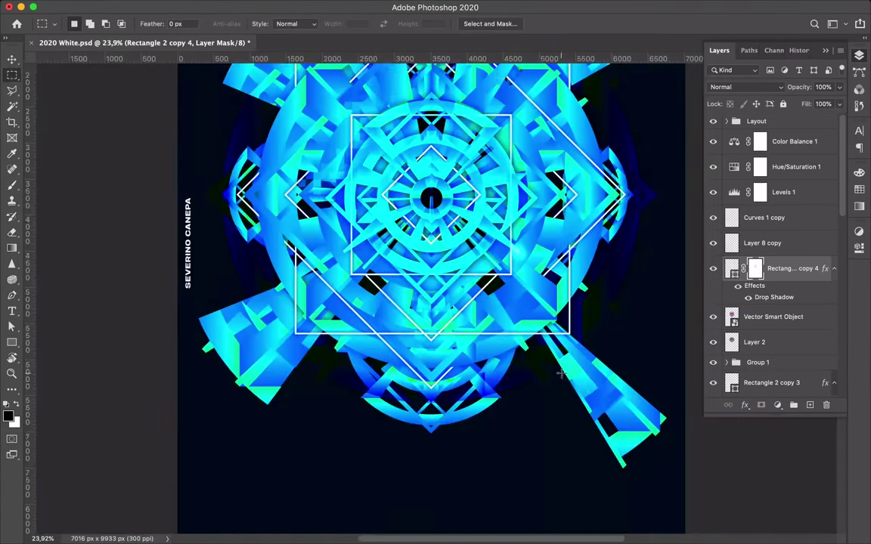
# - Save the poster and duplicate Curves 1 to brighten the whole artwork
pyautogui.press('v')
pyautogui.hotkey('ctrl', 's')
pyautogui.scroll(1, 561, 374)
pyautogui.scroll(-3, 771, 302)
# - Move the curves copy to the top, then undo the brightening
pyautogui.moveTo(772, 282); pyautogui.dragTo(786, 173)
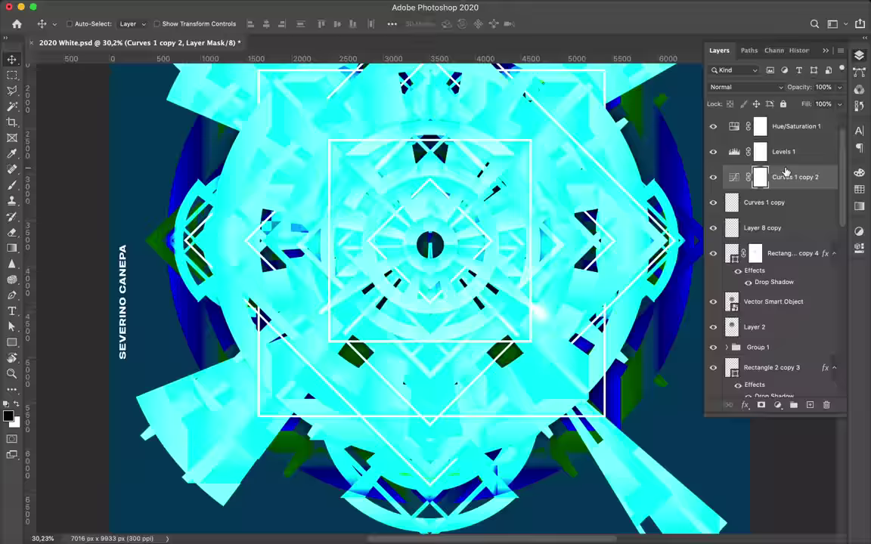
pyautogui.hotkey('ctrl', 'z')
pyautogui.scroll(-1, 787, 197)
pyautogui.scroll(2, 790, 142)
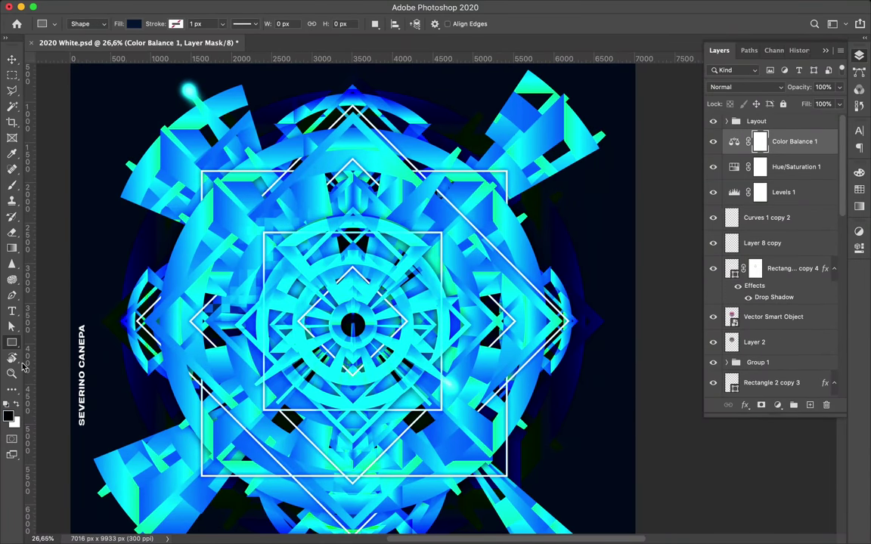
# - Draw a small square near the centre and set it to Difference so it turns red
pyautogui.moveTo(376, 230); pyautogui.dragTo(414, 267)
pyautogui.click(778, 404)
pyautogui.click(746, 87)
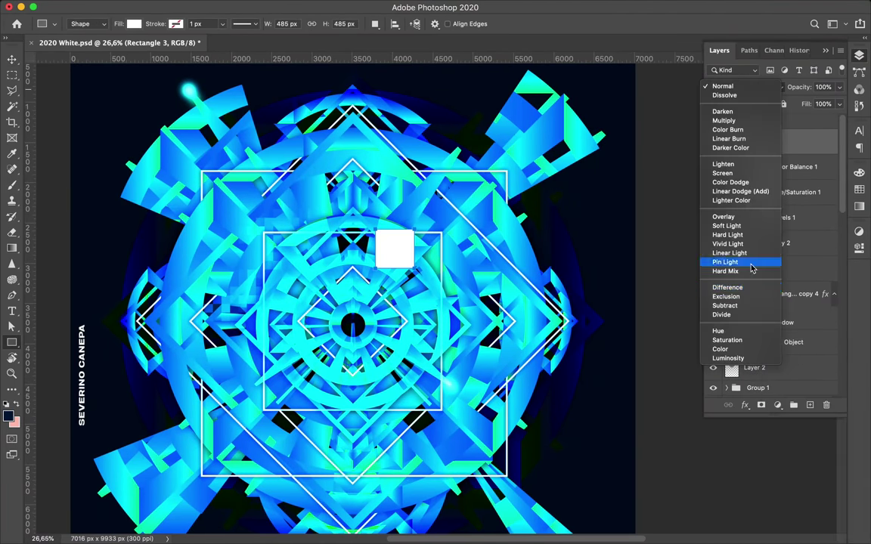
pyautogui.click(727, 288)
pyautogui.hotkey('ctrl', 't')
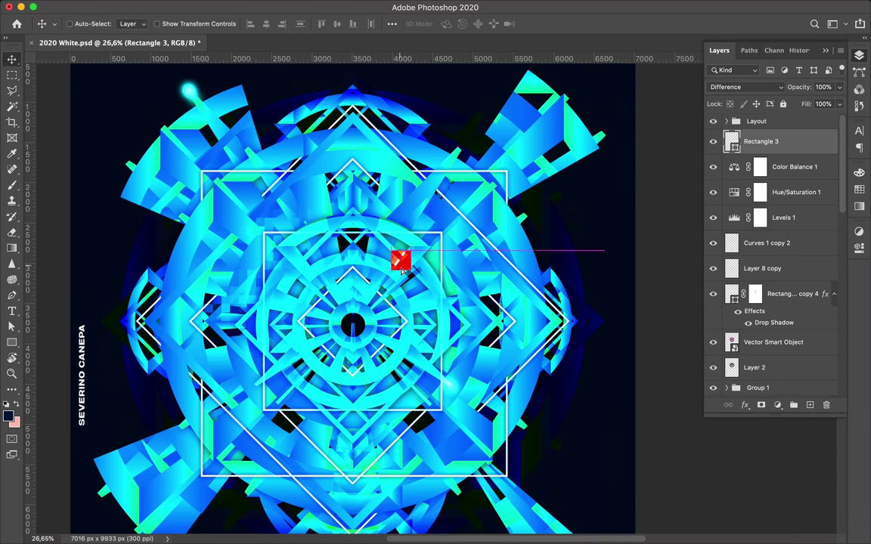
pyautogui.click(794, 405)
pyautogui.click(746, 87)
pyautogui.click(728, 305)
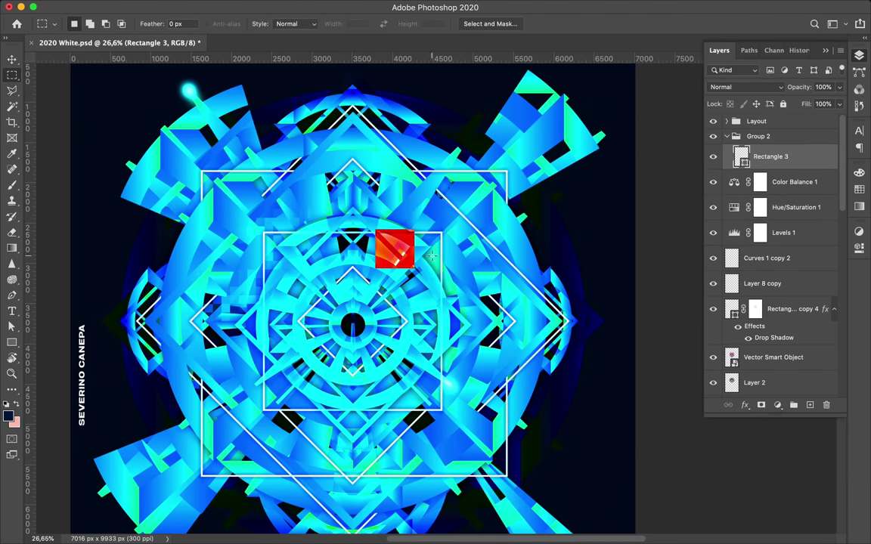
# - Draw a thin vertical bar and move a small bar lower near the lower left
pyautogui.press('m')
pyautogui.moveTo(422, 257); pyautogui.dragTo(427, 300)
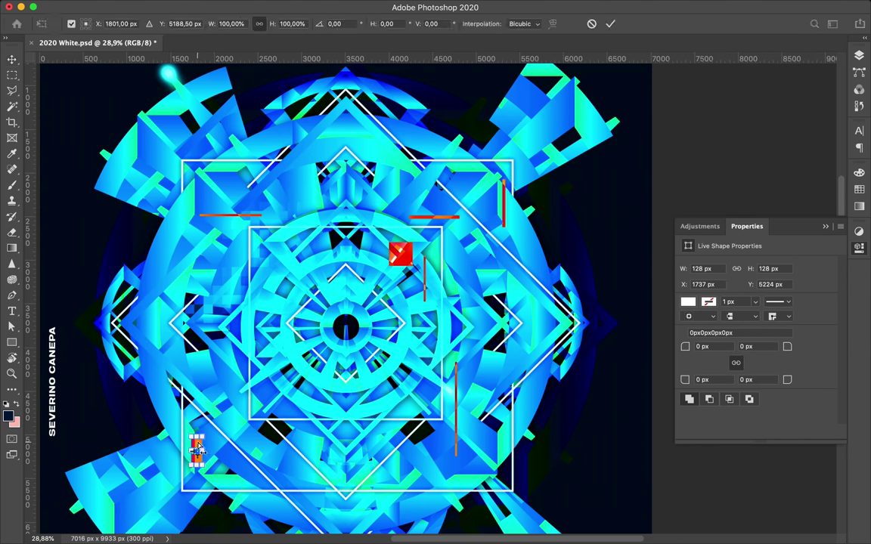
pyautogui.scroll(2, 196, 453)
pyautogui.moveTo(195, 476); pyautogui.dragTo(218, 217)
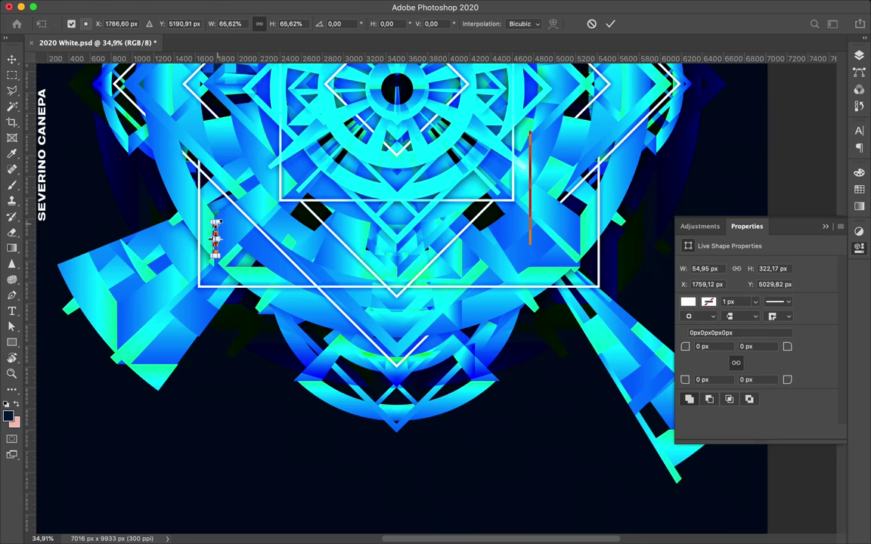
pyautogui.press('Return')
pyautogui.scroll(-1, 216, 238)
pyautogui.moveTo(133, 399); pyautogui.dragTo(163, 443)
# - Draw another thin vertical bar and select the red square on the canvas
pyautogui.moveTo(253, 166); pyautogui.dragTo(261, 214)
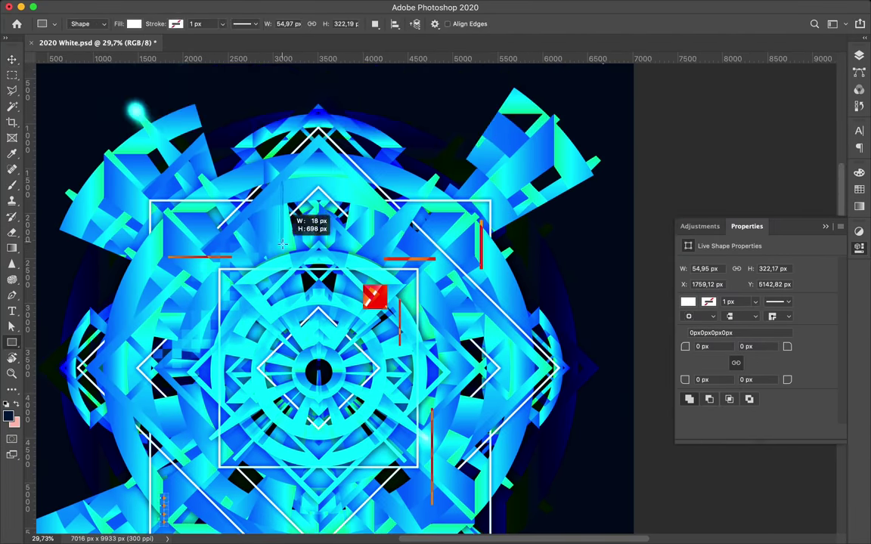
pyautogui.scroll(-2, 236, 419)
pyautogui.scroll(-3, 225, 274)
pyautogui.press('v')
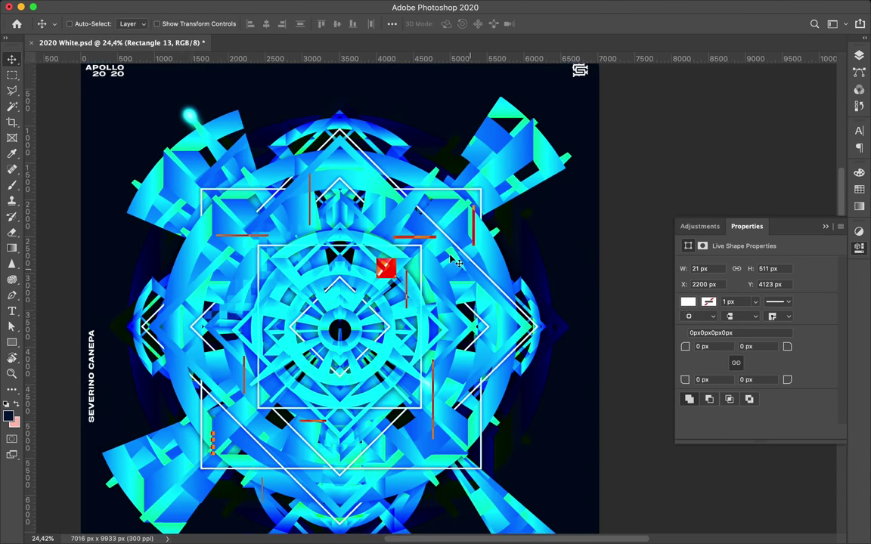
pyautogui.click(437, 292)
# - Copy the lower arc piece to the poster bottom, then undo the extra copies
pyautogui.scroll(-2, 436, 292)
pyautogui.scroll(-2, 436, 292)
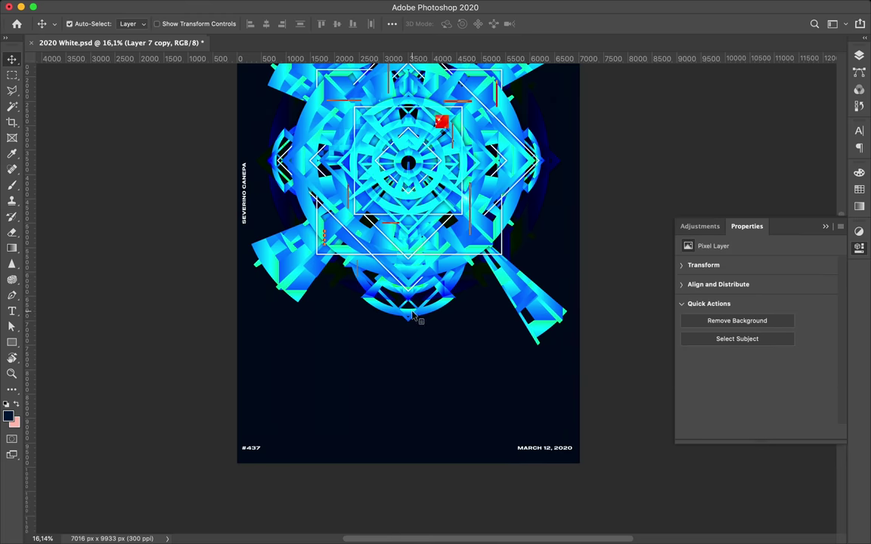
pyautogui.hotkey('ctrl', 'alt', 't')
pyautogui.moveTo(484, 454); pyautogui.dragTo(431, 495)
pyautogui.press('Return')
pyautogui.hotkey('ctrl', 'z')
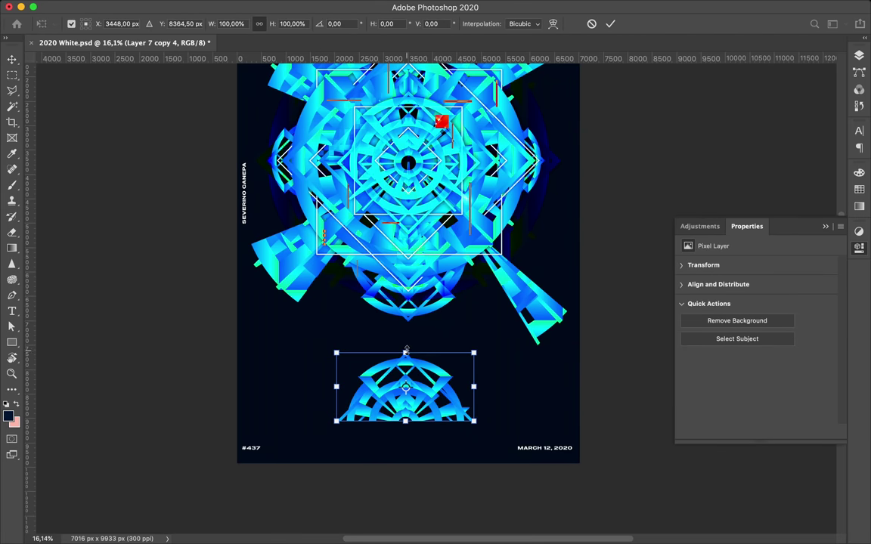
pyautogui.hotkey('ctrl', 'z')
pyautogui.hotkey('ctrl', 'z')
pyautogui.scroll(1, 435, 454)
pyautogui.scroll(-1, 433, 454)
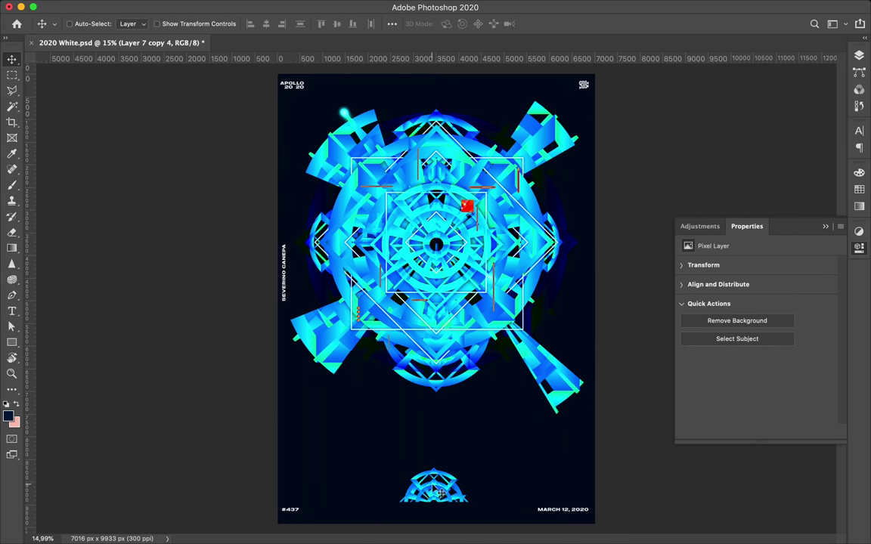
# - Draw the first no-fill pen line from the mandala arm down to the bottom arc
pyautogui.press('p')
pyautogui.press('F7')
pyautogui.click(794, 405)
pyautogui.click(435, 496)
pyautogui.click(348, 356)
pyautogui.click(134, 24)
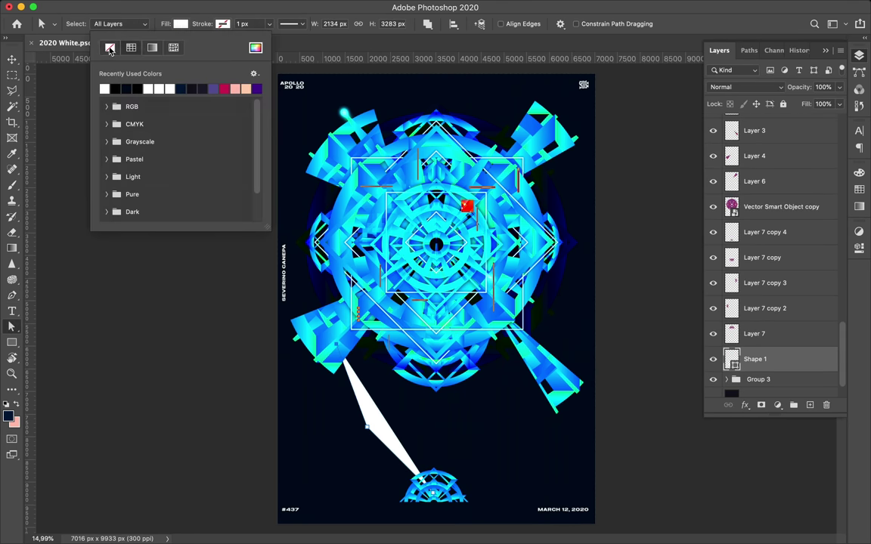
pyautogui.click(110, 88)
pyautogui.press('a')
pyautogui.click(260, 98)
pyautogui.press('p')
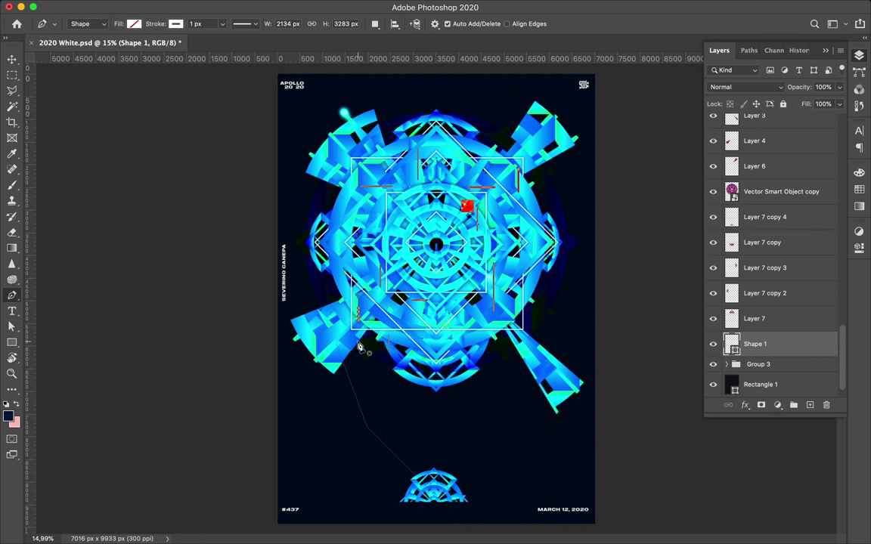
# - Draw more connecting lines linking the mandala wings to the bottom half-mandala
pyautogui.scroll(2, 434, 428)
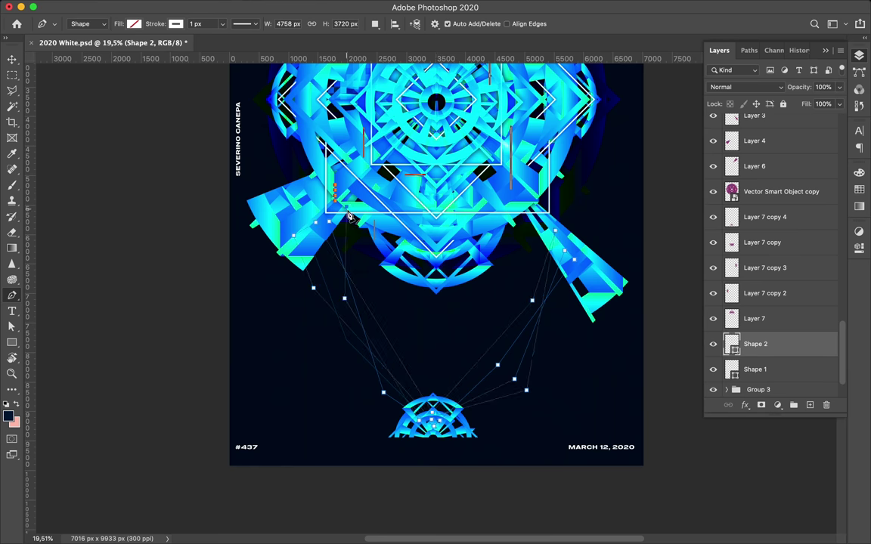
pyautogui.scroll(2, 573, 319)
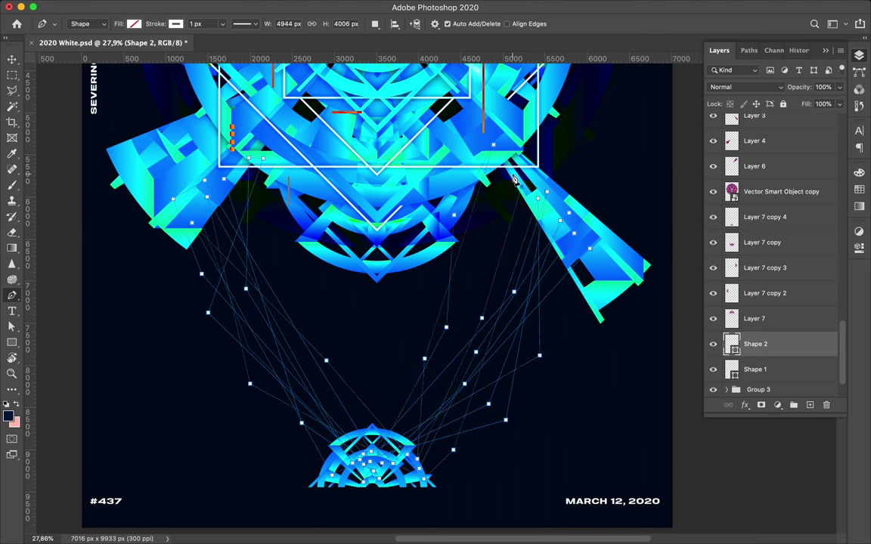
pyautogui.press('a')
pyautogui.click(133, 286)
pyautogui.press('v')
pyautogui.scroll(-2, 305, 317)
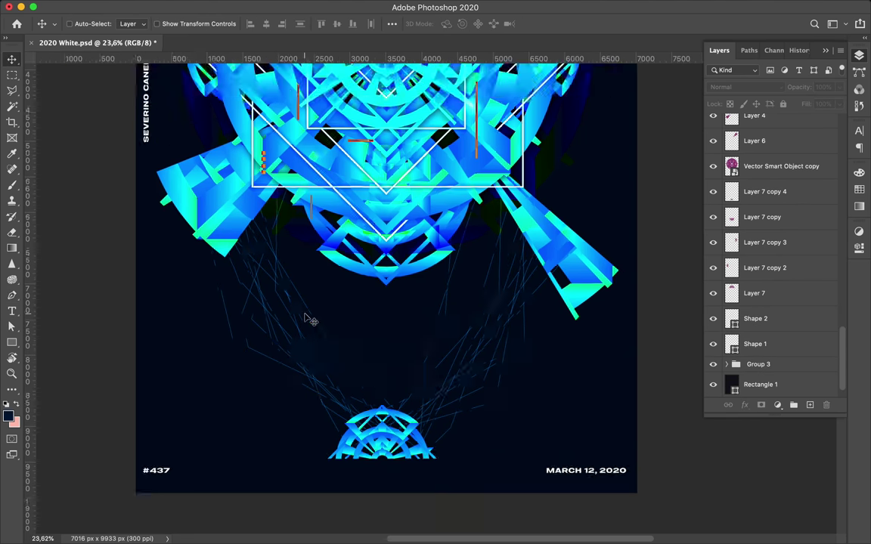
pyautogui.scroll(-3, 313, 321)
# - Finish the remaining line shapes and select the Rectangle 1 layer
pyautogui.press('a')
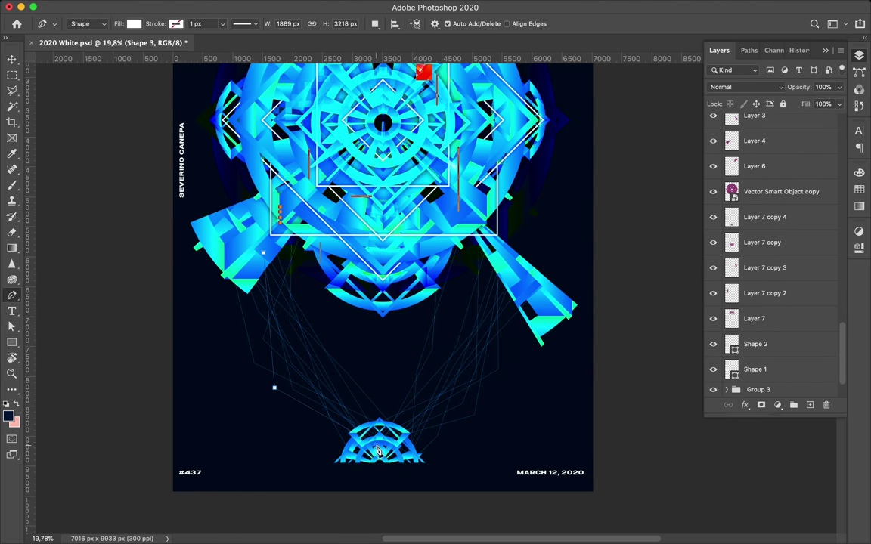
pyautogui.press('a')
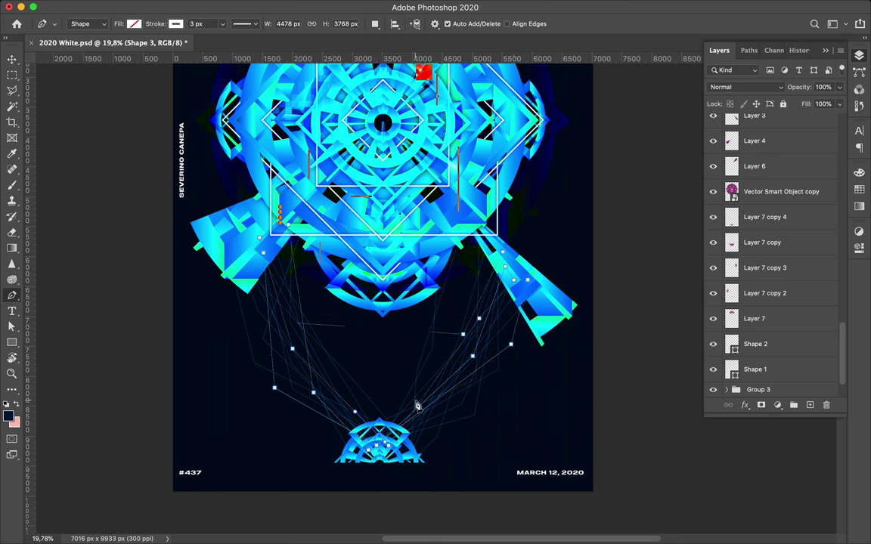
pyautogui.scroll(1, 417, 406)
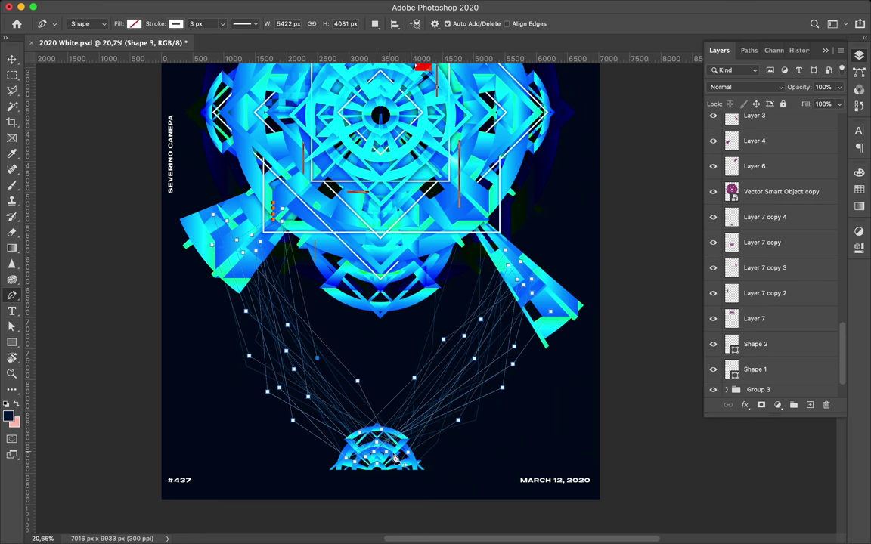
pyautogui.scroll(2, 396, 459)
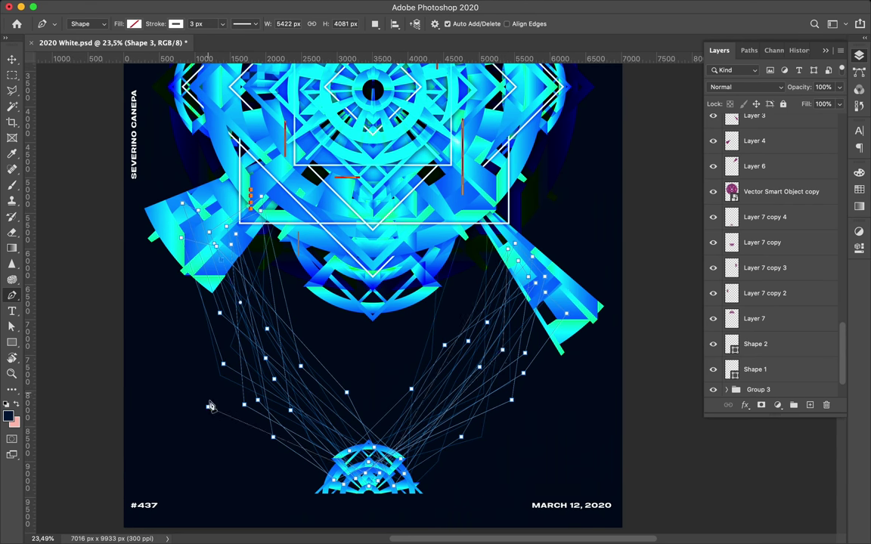
pyautogui.press('a')
pyautogui.click(171, 301)
# - Draw thin white pen lines around the mandala's upper left within Group 3
pyautogui.click(560, 344)
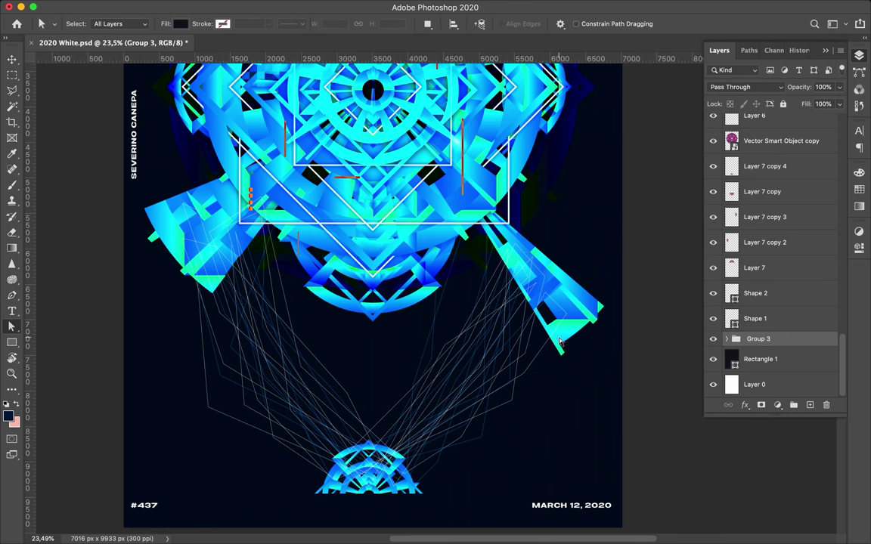
pyautogui.scroll(-3, 559, 344)
pyautogui.press('p')
pyautogui.click(134, 23)
pyautogui.click(63, 43)
pyautogui.click(262, 333)
pyautogui.click(306, 417)
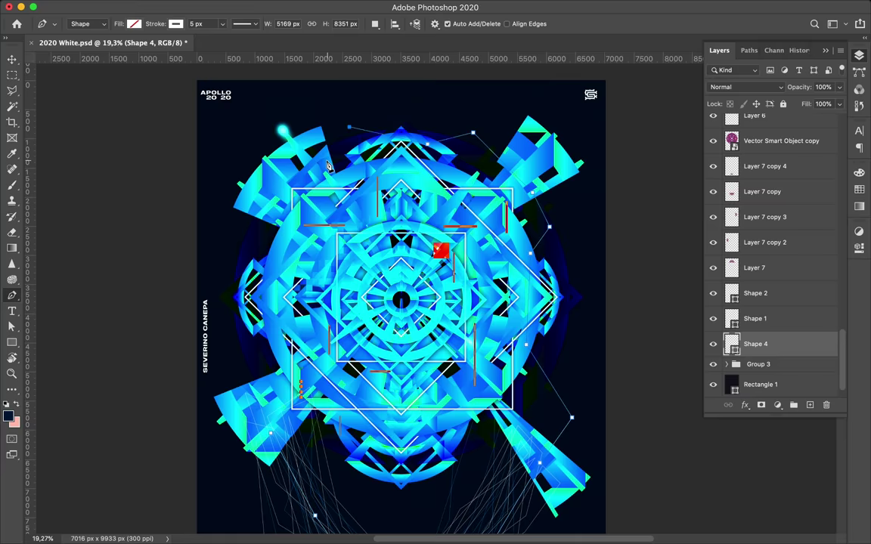
pyautogui.click(226, 140)
pyautogui.click(227, 253)
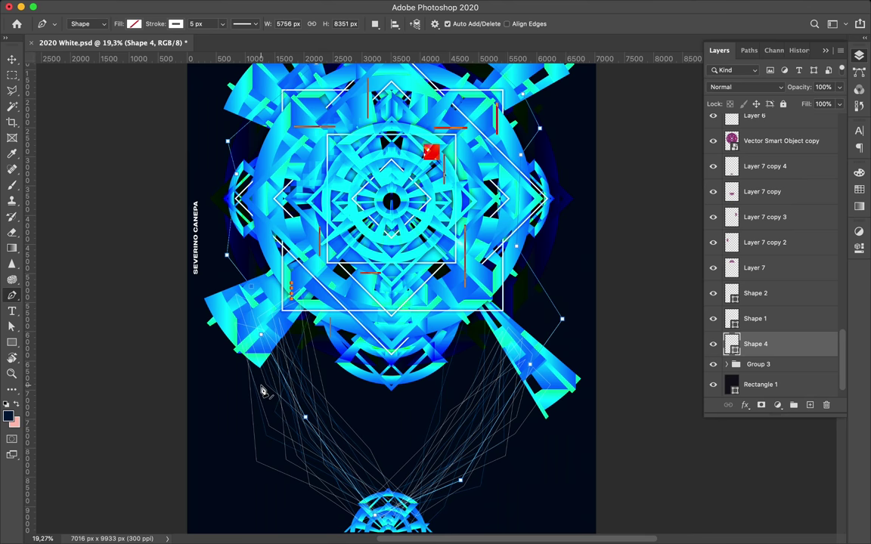
# - Extend the line web across the mandala's top and sides, then fit the poster in view
pyautogui.scroll(3, 534, 89)
pyautogui.hscroll(-3, 534, 89)
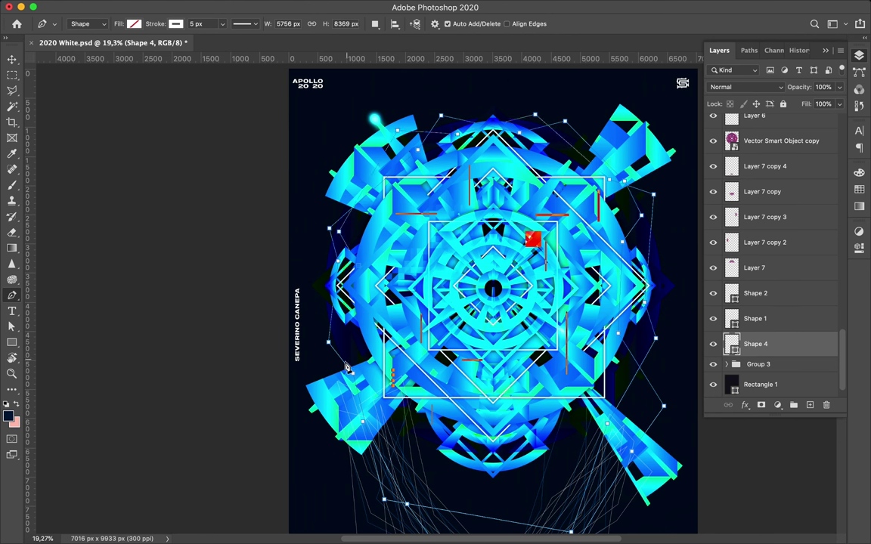
pyautogui.scroll(-5, 454, 429)
pyautogui.hscroll(1, 454, 429)
pyautogui.scroll(5, 597, 295)
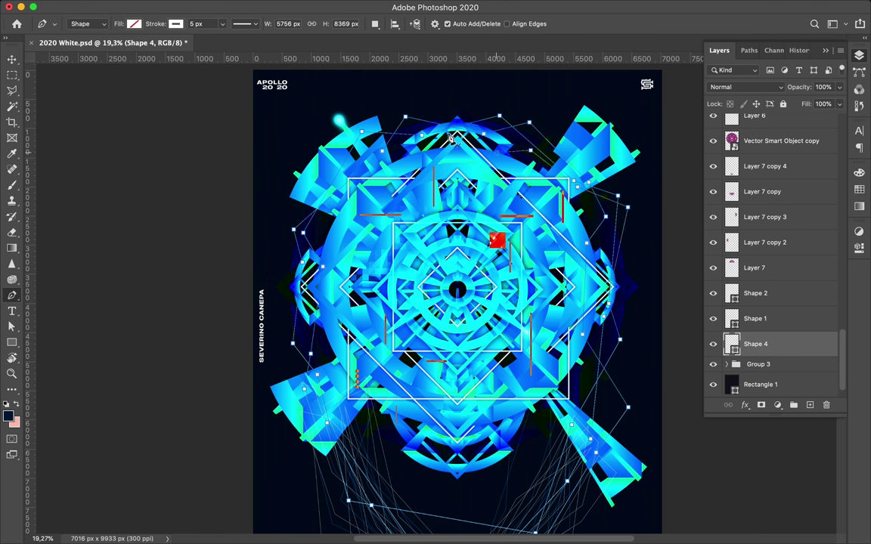
pyautogui.scroll(-4, 308, 388)
pyautogui.hscroll(1, 308, 388)
pyautogui.scroll(4, 457, 155)
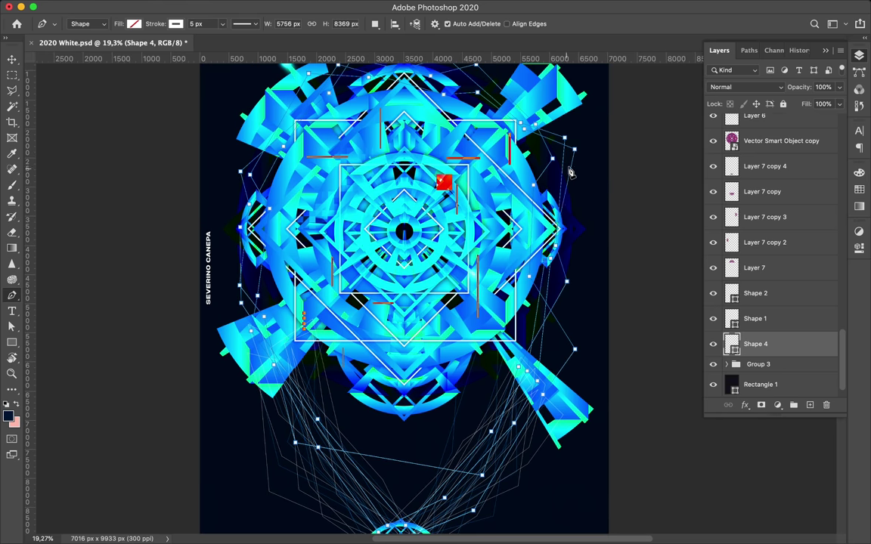
pyautogui.scroll(1, 456, 154)
pyautogui.scroll(-3, 249, 415)
pyautogui.hscroll(2, 249, 415)
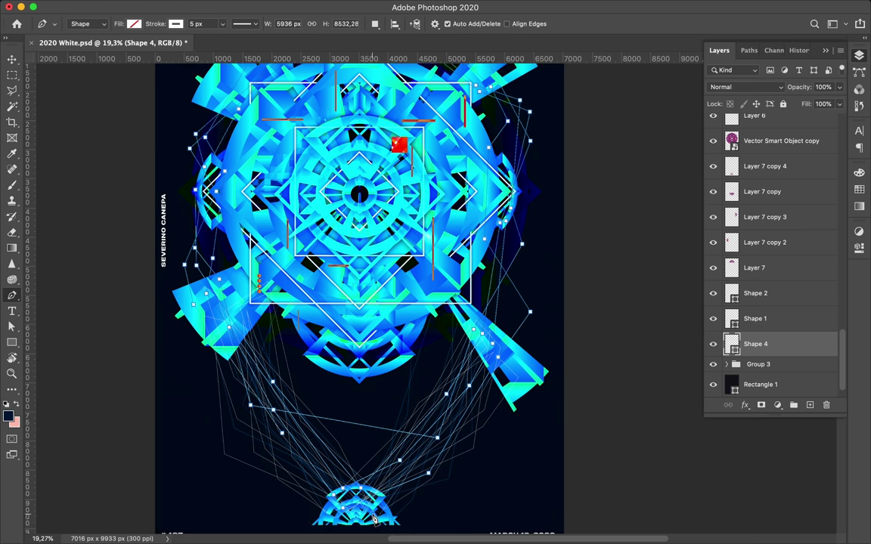
pyautogui.scroll(4, 497, 209)
pyautogui.hscroll(-2, 484, 189)
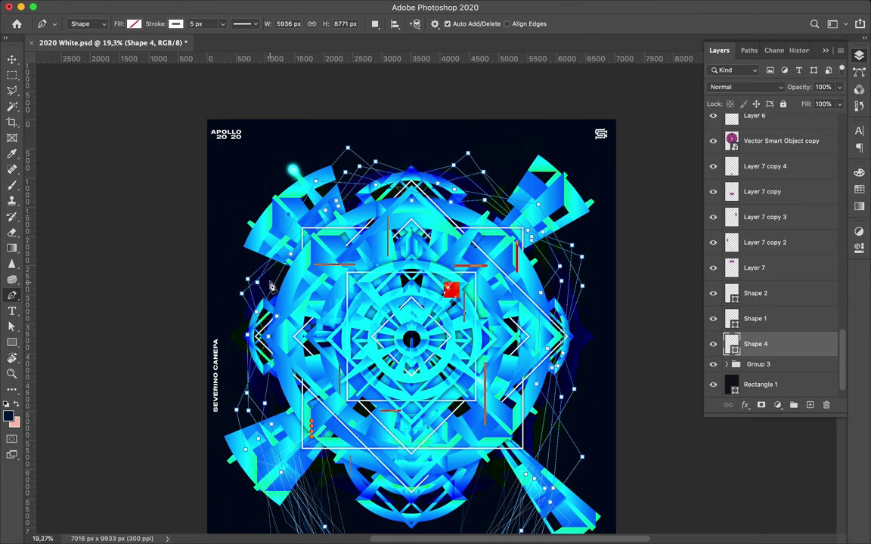
pyautogui.scroll(-4, 289, 437)
pyautogui.scroll(4, 525, 90)
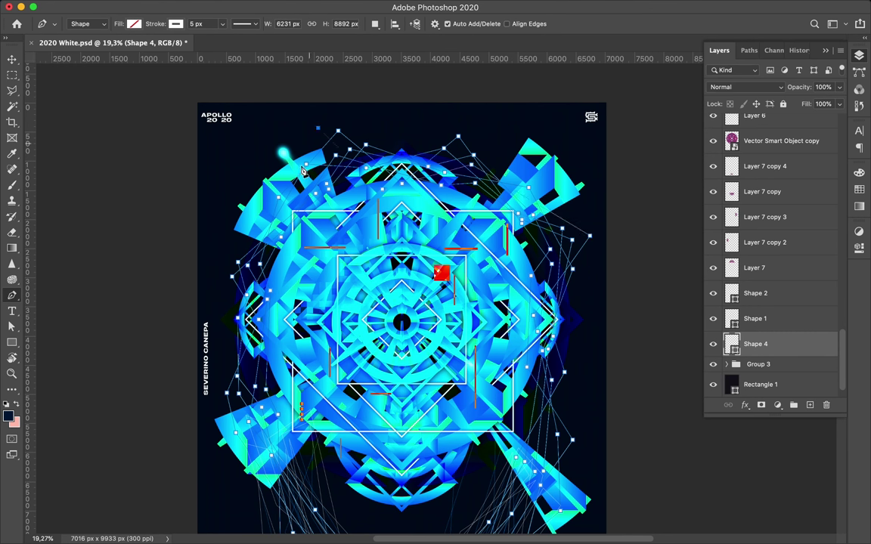
pyautogui.scroll(-6, 306, 478)
pyautogui.press('v')
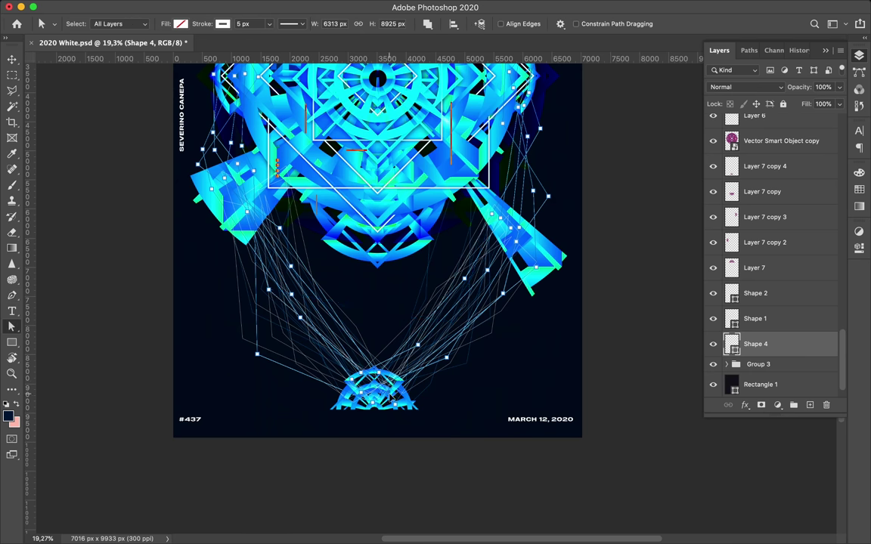
pyautogui.press('super+0')
# - Save the poster, place duplicated vertical bars and draw a new tall rectangle
pyautogui.press('super+s')
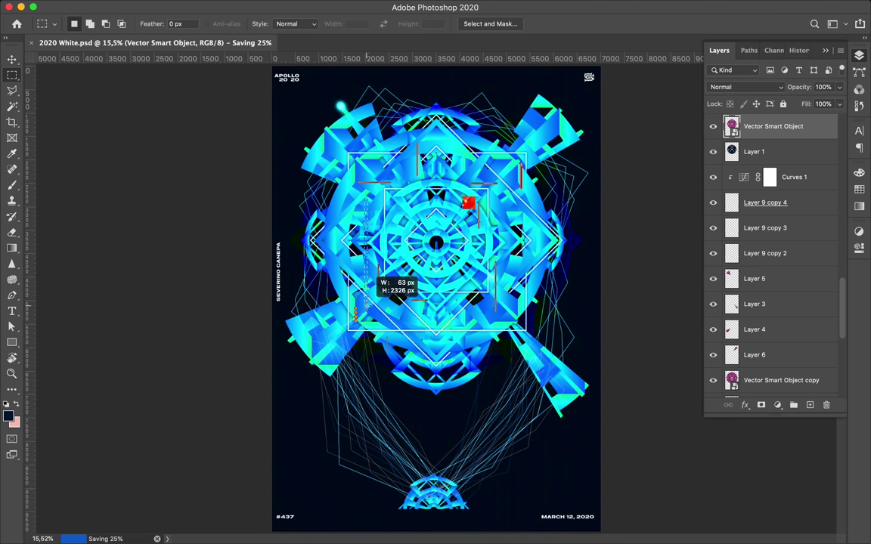
pyautogui.press('super+j')
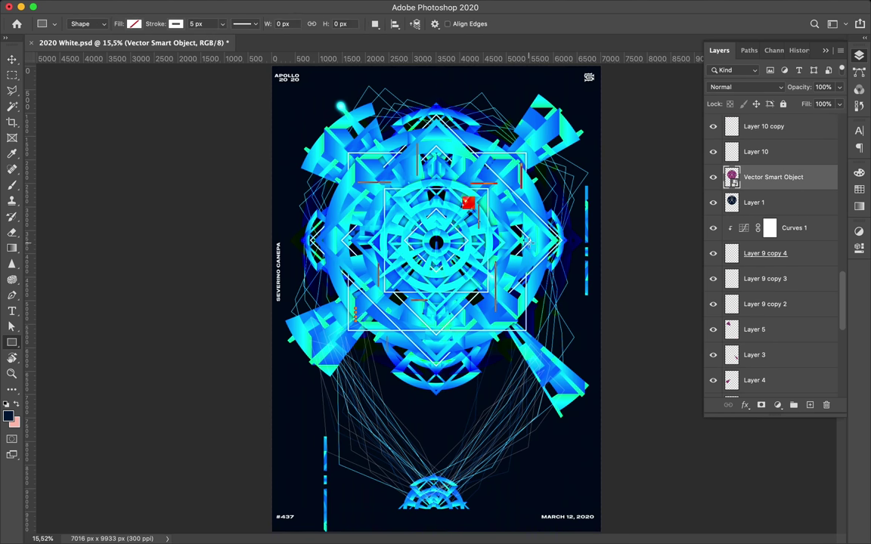
pyautogui.moveTo(511, 424)
pyautogui.mouseDown()
pyautogui.moveTo(387, 110)
pyautogui.moveTo(534, 408)
pyautogui.mouseUp()
pyautogui.press('super+j')
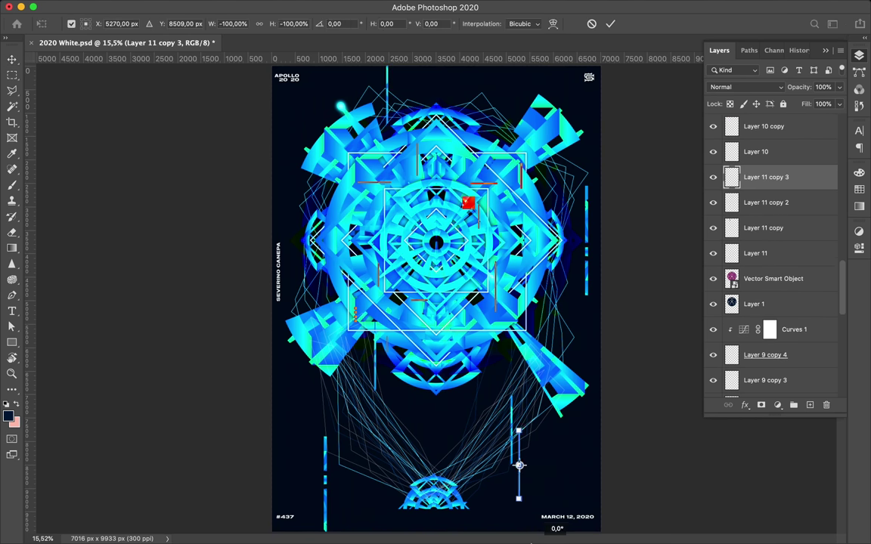
pyautogui.press('u')
pyautogui.moveTo(468, 409); pyautogui.dragTo(490, 332)
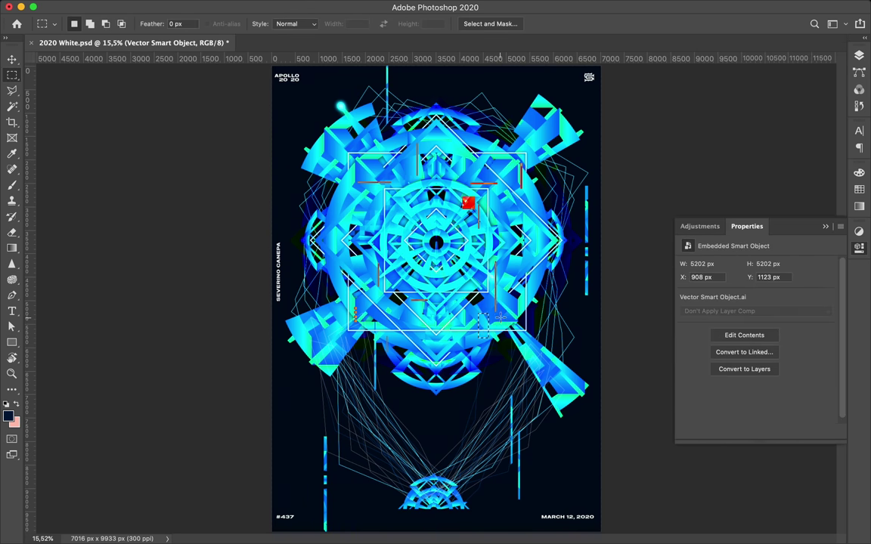
# - Fill the rectangle shapes with white and reposition a duplicated white bar
pyautogui.press('u')
pyautogui.click(133, 24)
pyautogui.click(84, 47)
pyautogui.click(58, 89)
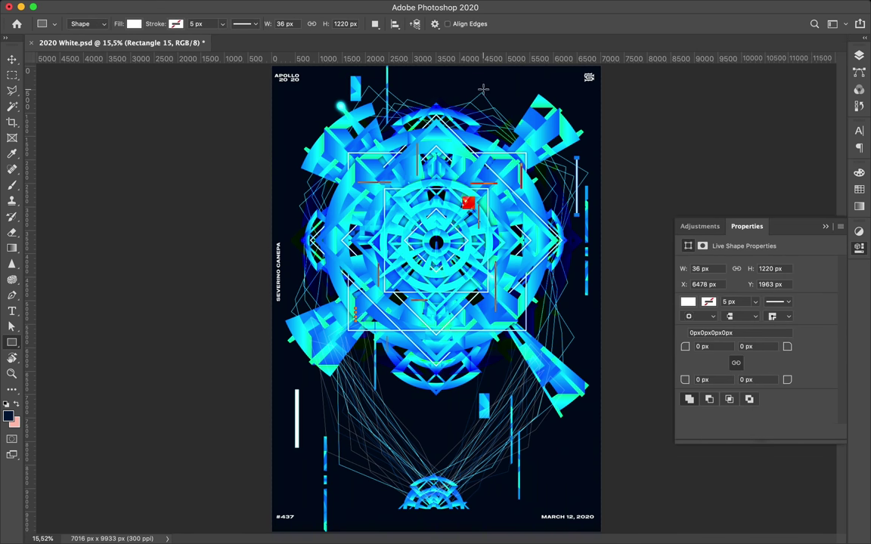
pyautogui.moveTo(541, 325); pyautogui.dragTo(310, 189)
# - Save the poster again and zoom in on the mandala
pyautogui.press('v')
pyautogui.press('super+s')
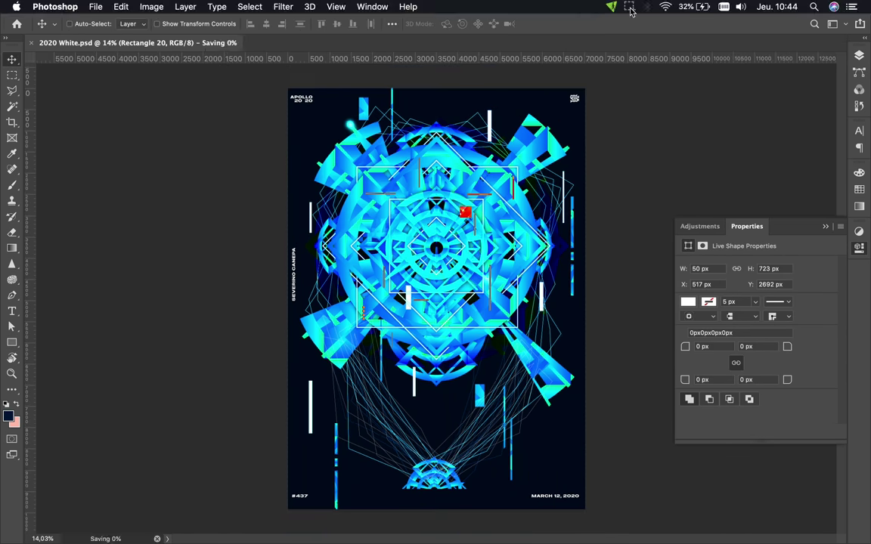
pyautogui.press('super+plus')
pyautogui.press('l')
pyautogui.press('F7')
# - Draw one horizontal and three thin vertical red bars, resizing the last with Free Transform
pyautogui.press('u')
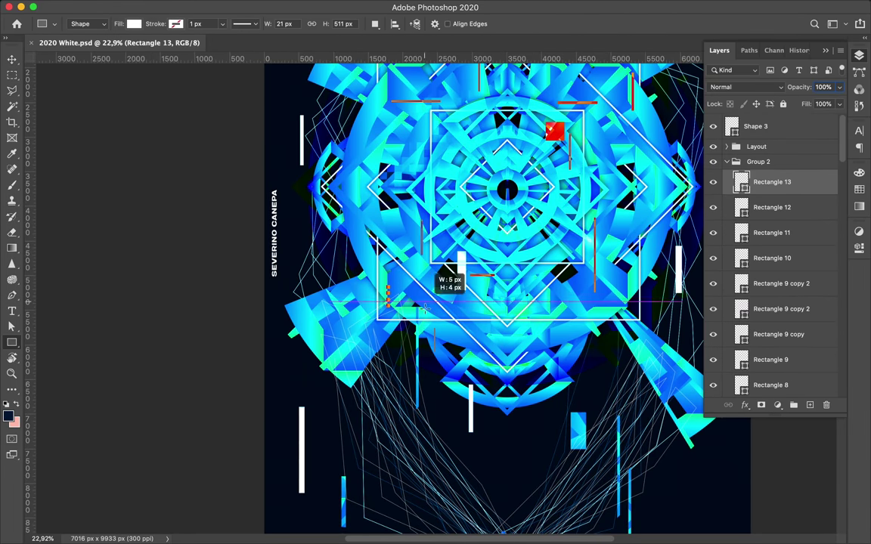
pyautogui.moveTo(402, 343)
pyautogui.mouseDown()
pyautogui.moveTo(564, 349)
pyautogui.moveTo(584, 269)
pyautogui.moveTo(613, 269)
pyautogui.mouseUp()
pyautogui.moveTo(587, 185); pyautogui.dragTo(591, 253)
pyautogui.press('v')
pyautogui.press('u')
pyautogui.moveTo(357, 152); pyautogui.dragTo(359, 198)
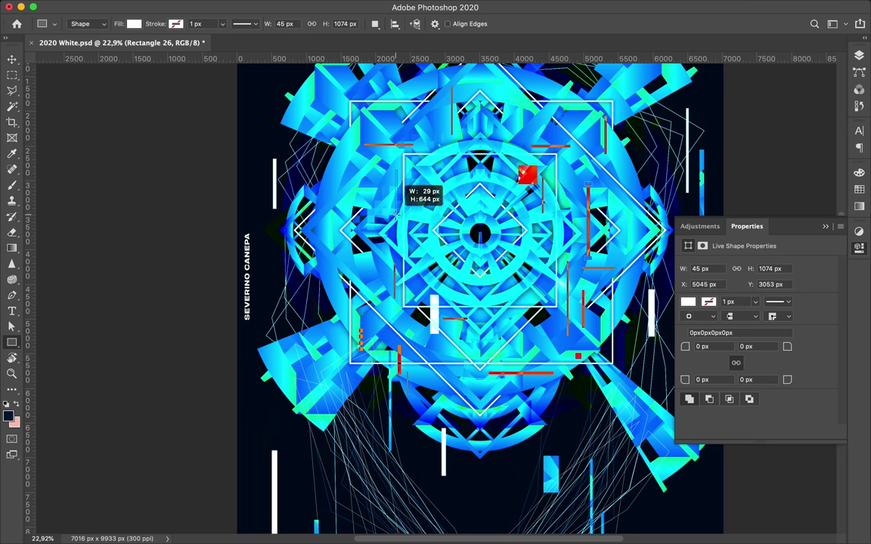
pyautogui.moveTo(307, 143); pyautogui.dragTo(309, 197)
pyautogui.press('super+t')
pyautogui.press('super+plus')
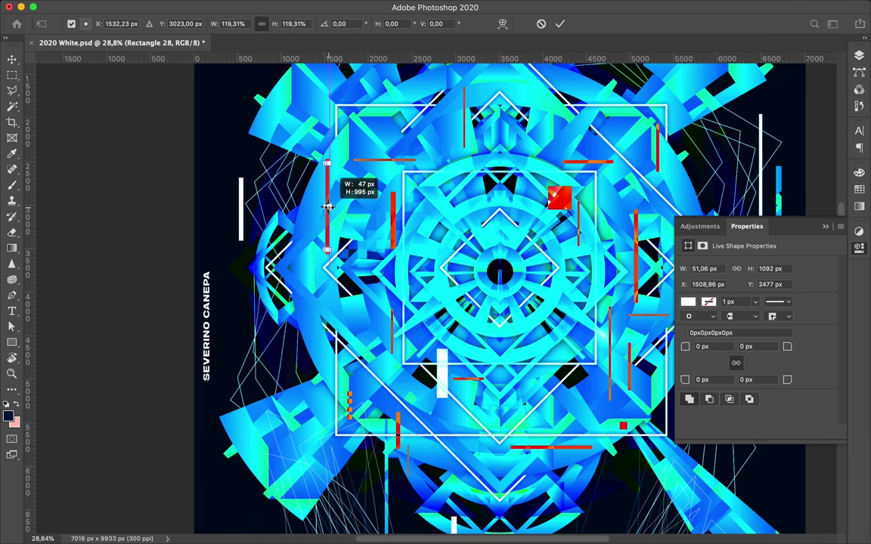
pyautogui.press('Return')
# - Draw four more thin red bars, two horizontal and two vertical, around the mandala
pyautogui.press('u')
pyautogui.moveTo(326, 274); pyautogui.dragTo(383, 275)
pyautogui.moveTo(486, 344); pyautogui.dragTo(487, 407)
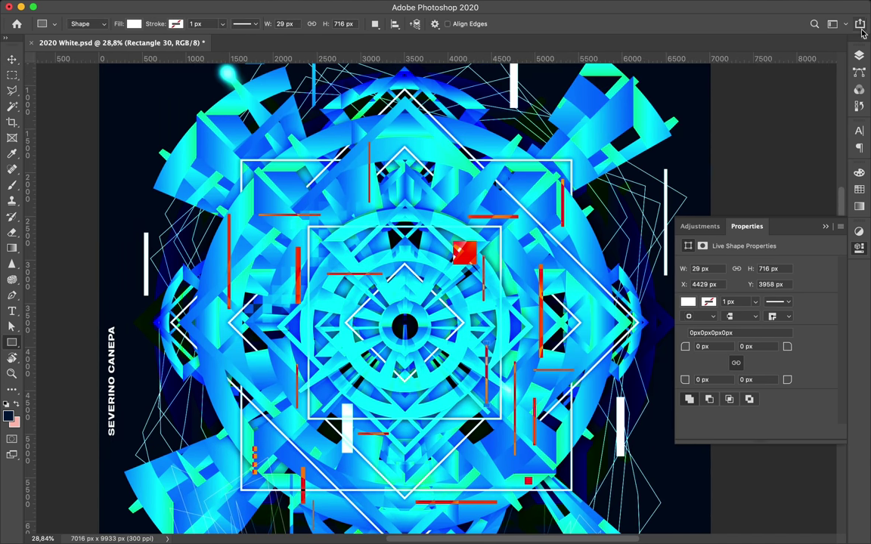
pyautogui.moveTo(366, 398); pyautogui.dragTo(409, 399)
pyautogui.moveTo(440, 159); pyautogui.dragTo(440, 227)
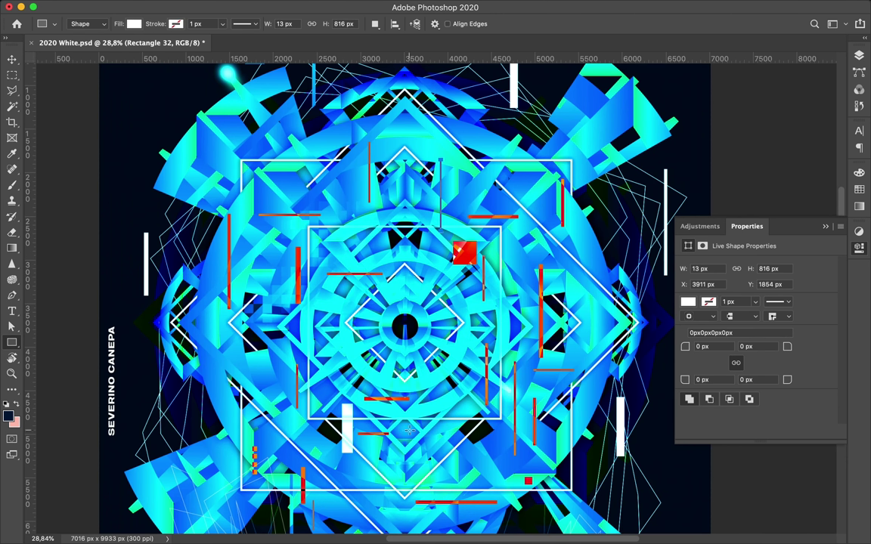
# - Scatter eight small red squares of varying sizes across the mandala
pyautogui.moveTo(391, 351); pyautogui.dragTo(390, 354)
pyautogui.moveTo(294, 179); pyautogui.dragTo(304, 189)
pyautogui.moveTo(425, 134); pyautogui.dragTo(441, 148)
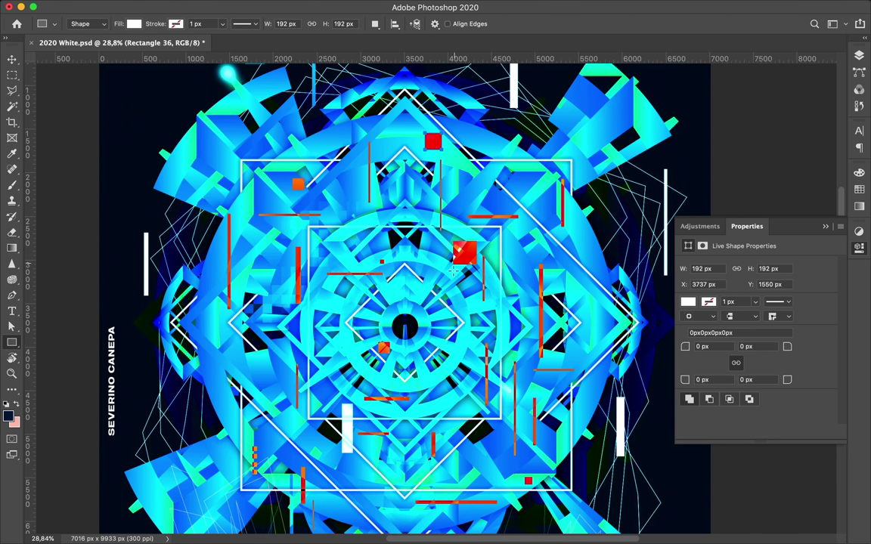
pyautogui.moveTo(379, 260); pyautogui.dragTo(385, 265)
pyautogui.moveTo(370, 316); pyautogui.dragTo(376, 322)
pyautogui.moveTo(212, 364); pyautogui.dragTo(219, 371)
pyautogui.moveTo(263, 401); pyautogui.dragTo(269, 407)
pyautogui.moveTo(459, 341); pyautogui.dragTo(519, 349)
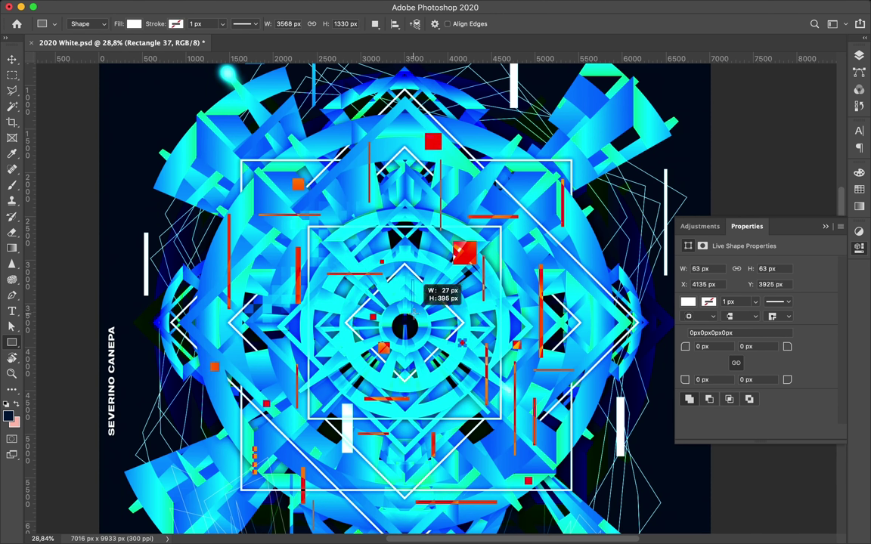
# - Add another thin red bar, more red and orange squares, then select the pixel glitch layer
pyautogui.moveTo(420, 378); pyautogui.dragTo(421, 412)
pyautogui.moveTo(345, 218); pyautogui.dragTo(359, 229)
pyautogui.moveTo(322, 383); pyautogui.dragTo(336, 398)
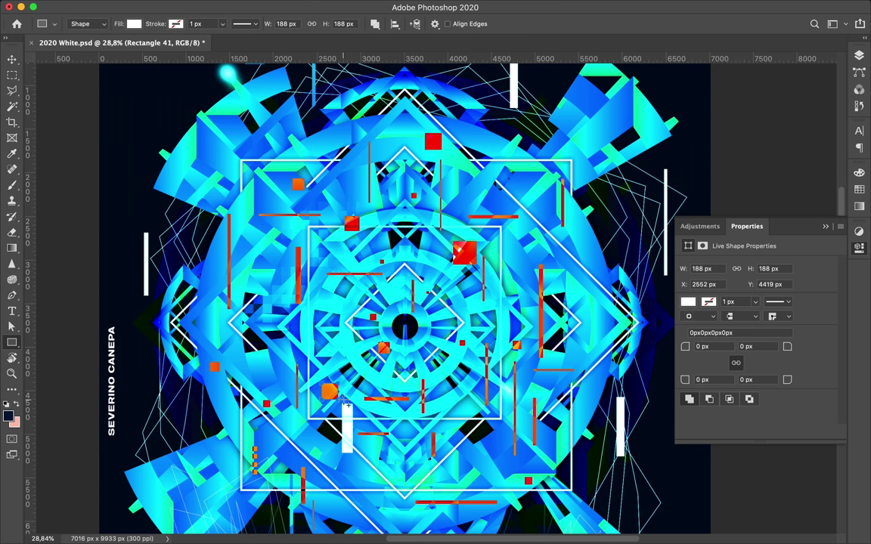
pyautogui.moveTo(537, 200); pyautogui.dragTo(543, 206)
pyautogui.moveTo(512, 258); pyautogui.dragTo(521, 266)
pyautogui.moveTo(237, 238); pyautogui.dragTo(254, 254)
pyautogui.press('v')
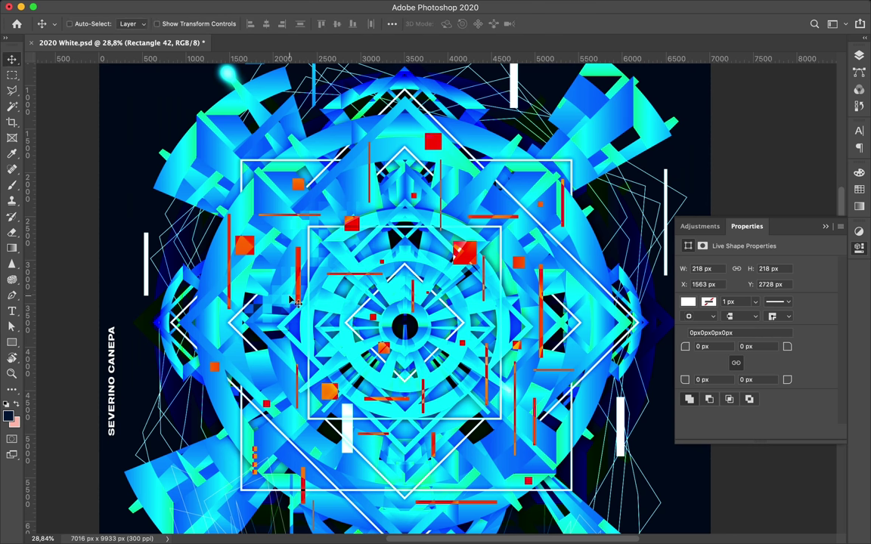
pyautogui.click(859, 56)
# - Duplicate the glitch layer, shift the copy left, set Difference blend mode and merge the copies
pyautogui.click(745, 87)
pyautogui.hotkey('ctrl', 'j')
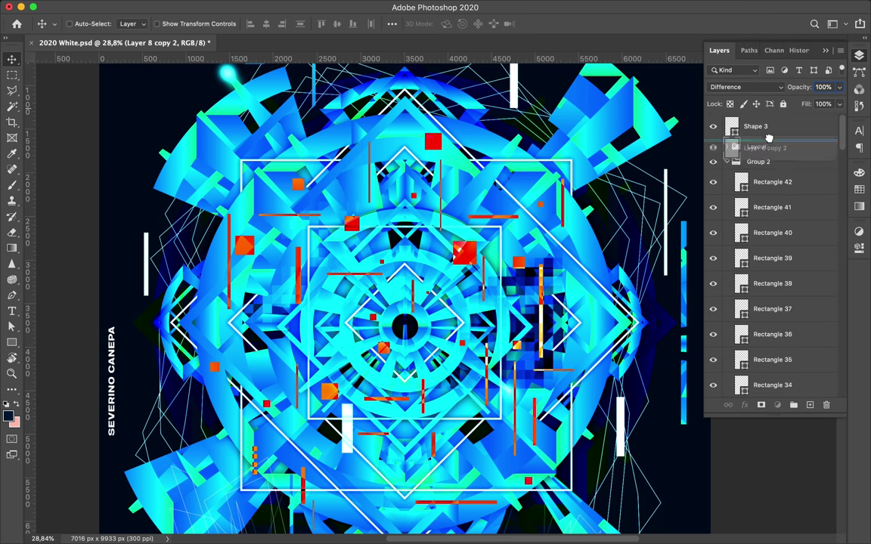
pyautogui.moveTo(529, 317); pyautogui.dragTo(484, 332)
pyautogui.click(745, 87)
pyautogui.click(760, 86)
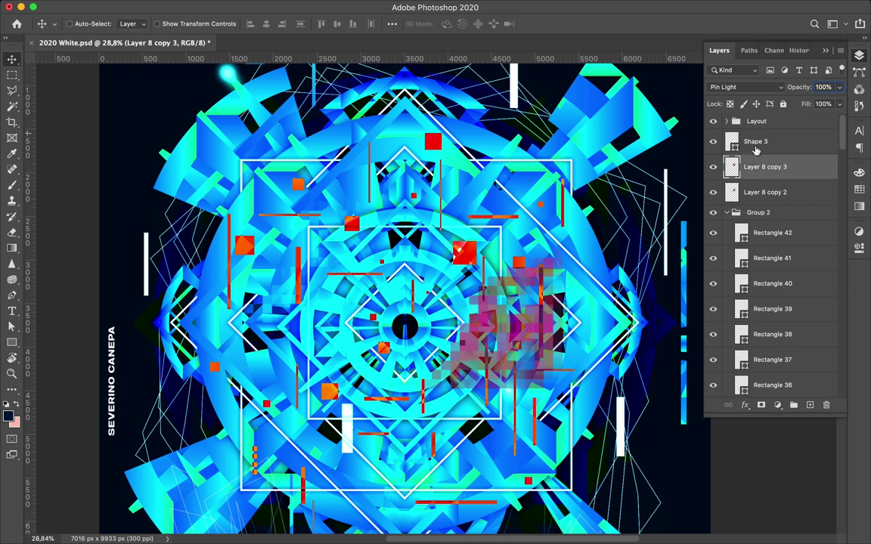
pyautogui.hotkey('ctrl', 'e')
# - Reposition the rectangle group, then move the Difference glitch patch lower on the poster
pyautogui.click(759, 187)
pyautogui.moveTo(584, 204)
pyautogui.mouseDown()
pyautogui.moveTo(623, 227)
pyautogui.moveTo(575, 250)
pyautogui.mouseUp()
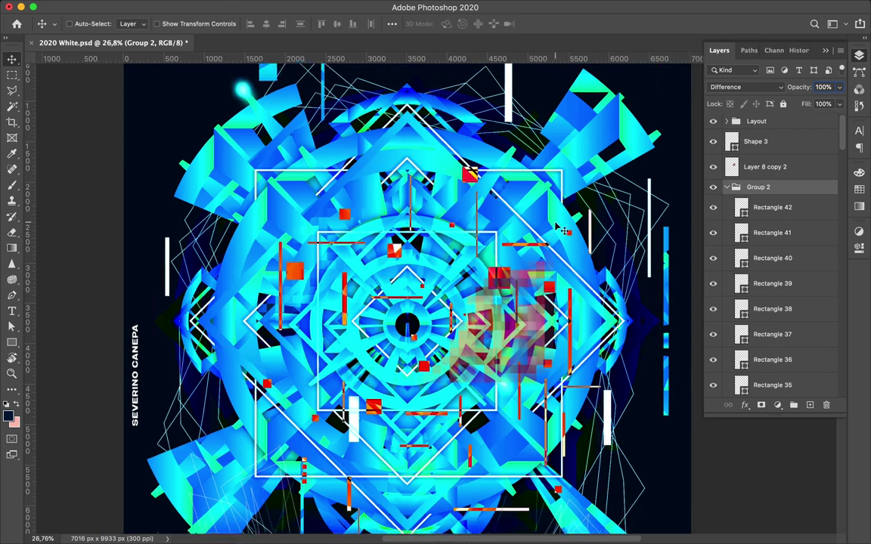
pyautogui.hotkey('ctrl', '0')
pyautogui.keyDown('ctrl'); pyautogui.click(510, 314); pyautogui.keyUp('ctrl')
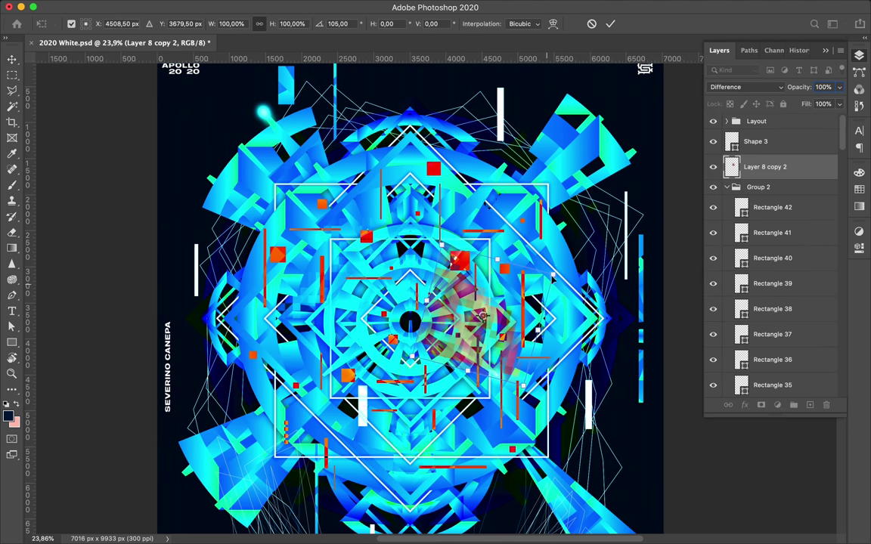
pyautogui.moveTo(510, 317); pyautogui.dragTo(495, 446)
# - Duplicate a small orange square and move the transformed copy to the mandala's left side
pyautogui.scroll(-2, 496, 446)
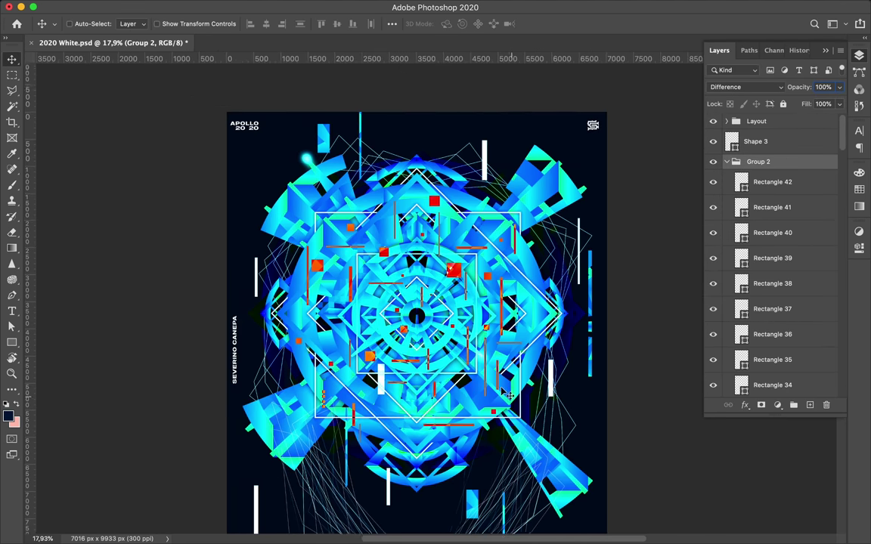
pyautogui.scroll(2, 499, 378)
pyautogui.keyDown('ctrl'); pyautogui.click(499, 348); pyautogui.keyUp('ctrl')
pyautogui.keyDown('ctrl'); pyautogui.click(501, 331); pyautogui.keyUp('ctrl')
pyautogui.keyDown('ctrl'); pyautogui.click(461, 203); pyautogui.keyUp('ctrl')
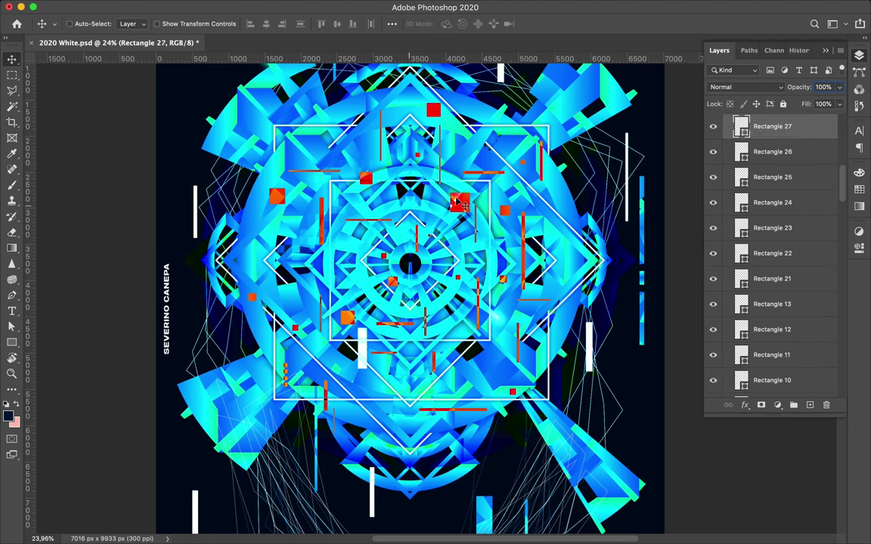
pyautogui.keyDown('ctrl'); pyautogui.click(534, 287); pyautogui.keyUp('ctrl')
pyautogui.keyDown('ctrl'); pyautogui.click(412, 188); pyautogui.keyUp('ctrl')
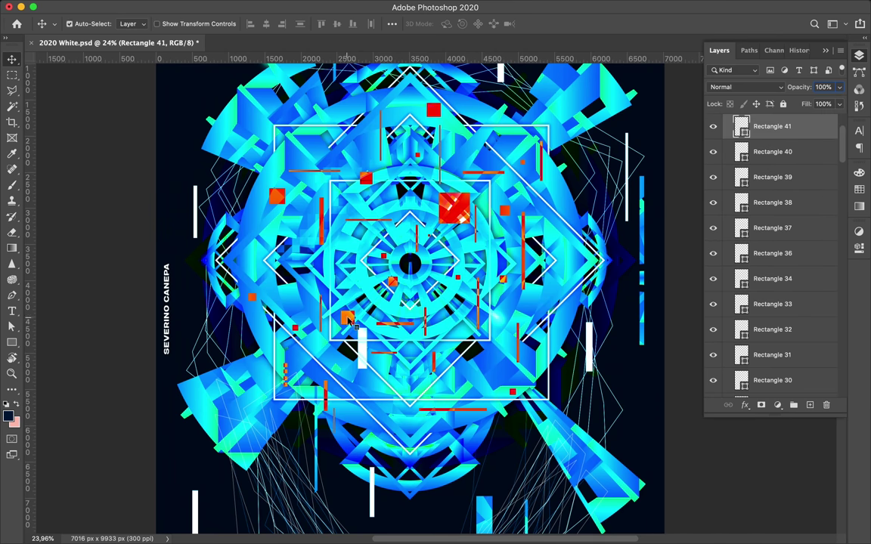
pyautogui.hotkey('ctrl', 'j')
pyautogui.hotkey('ctrl', 't')
pyautogui.moveTo(454, 206); pyautogui.dragTo(446, 165)
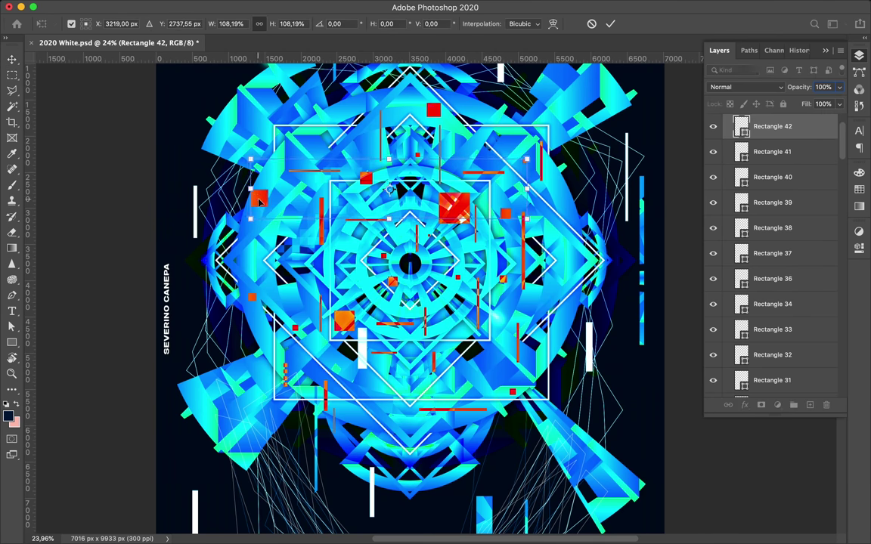
pyautogui.press('Return')
# - Review the poster, selecting another rectangle, then Layer 10 and the Vector Smart Object layer
pyautogui.scroll(-1, 446, 165)
pyautogui.scroll(-2, 552, 174)
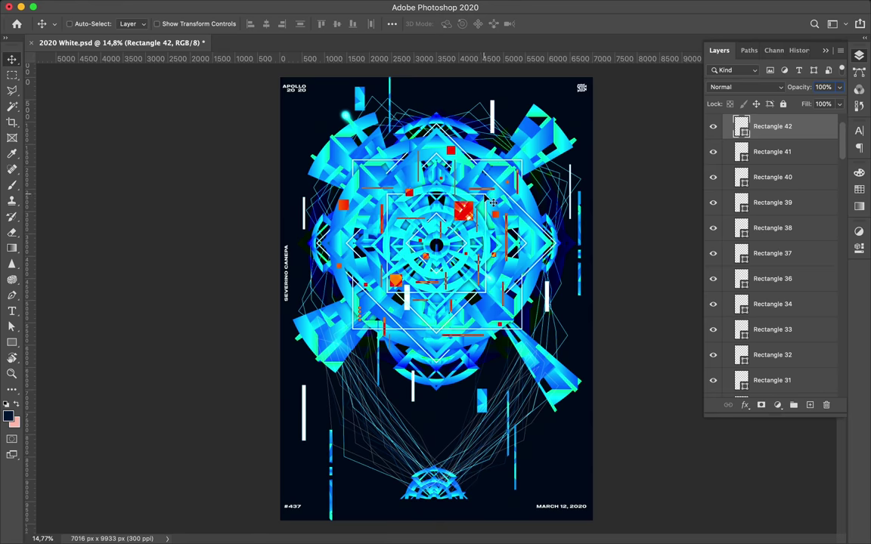
pyautogui.scroll(2, 435, 245)
pyautogui.keyDown('ctrl'); pyautogui.click(436, 168); pyautogui.keyUp('ctrl')
pyautogui.scroll(-2, 635, 254)
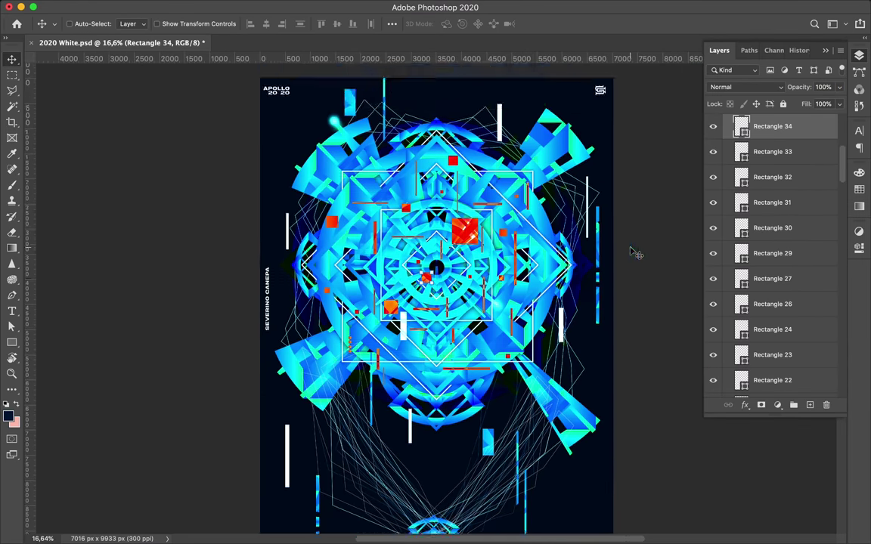
pyautogui.scroll(-3, 605, 246)
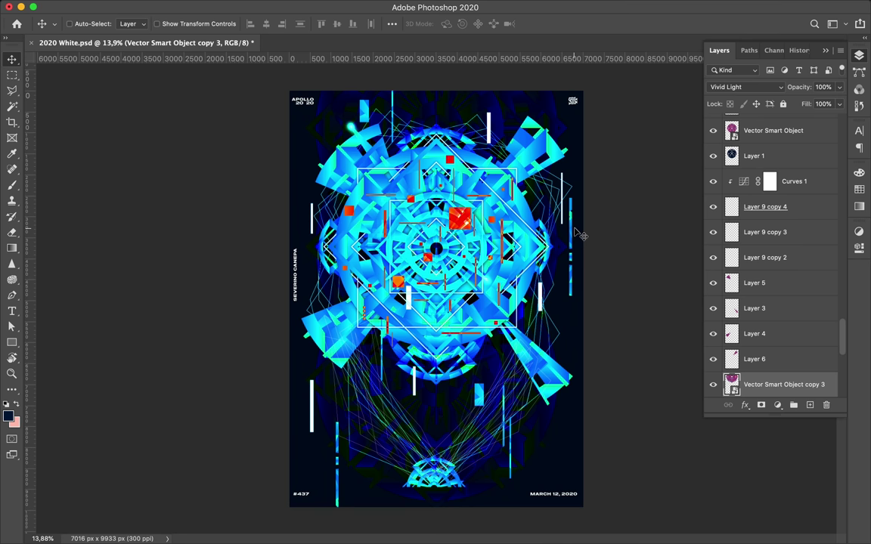
pyautogui.scroll(10, 764, 227)
pyautogui.scroll(10, 726, 167)
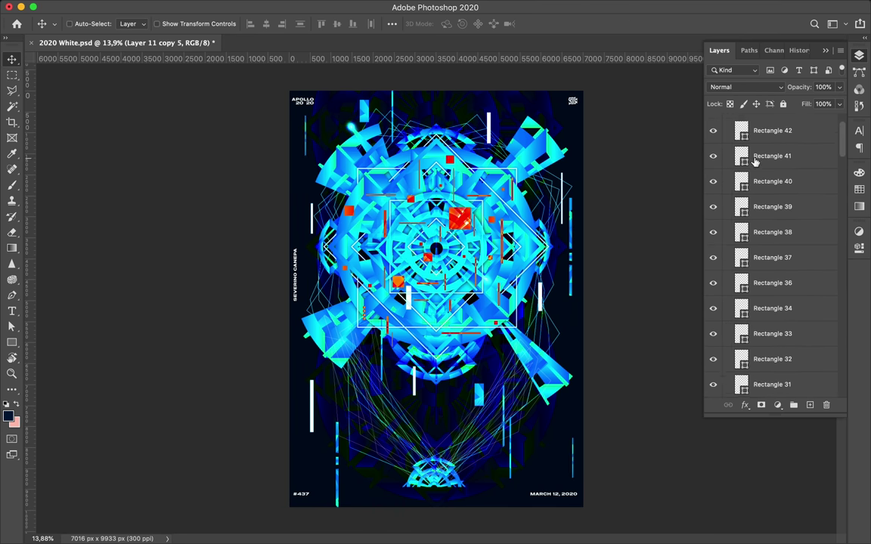
pyautogui.keyDown('super'); pyautogui.click(344, 471); pyautogui.keyUp('super')
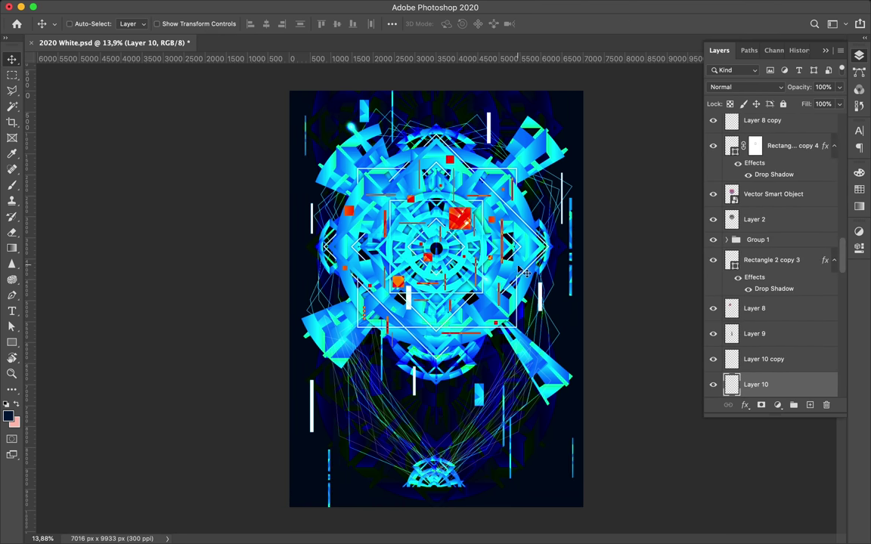
pyautogui.keyDown('super'); pyautogui.click(493, 321); pyautogui.keyUp('super')
pyautogui.press('m')
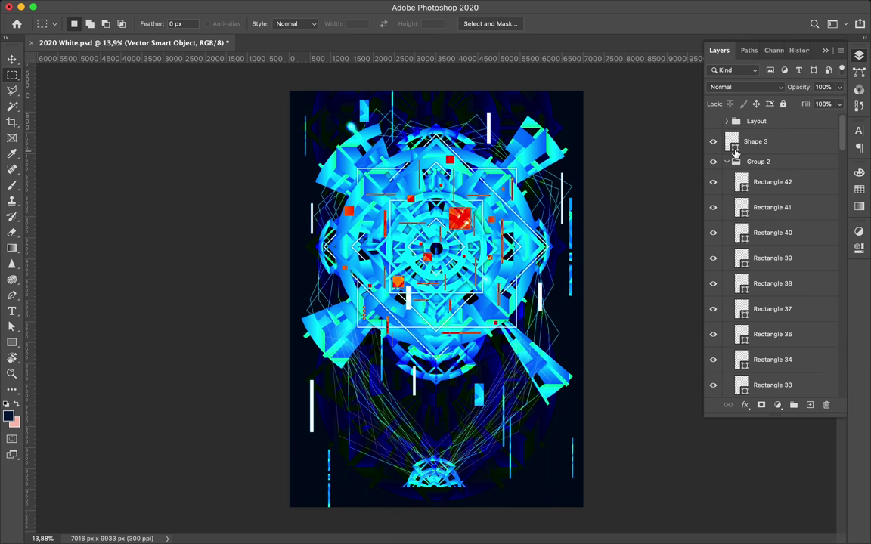